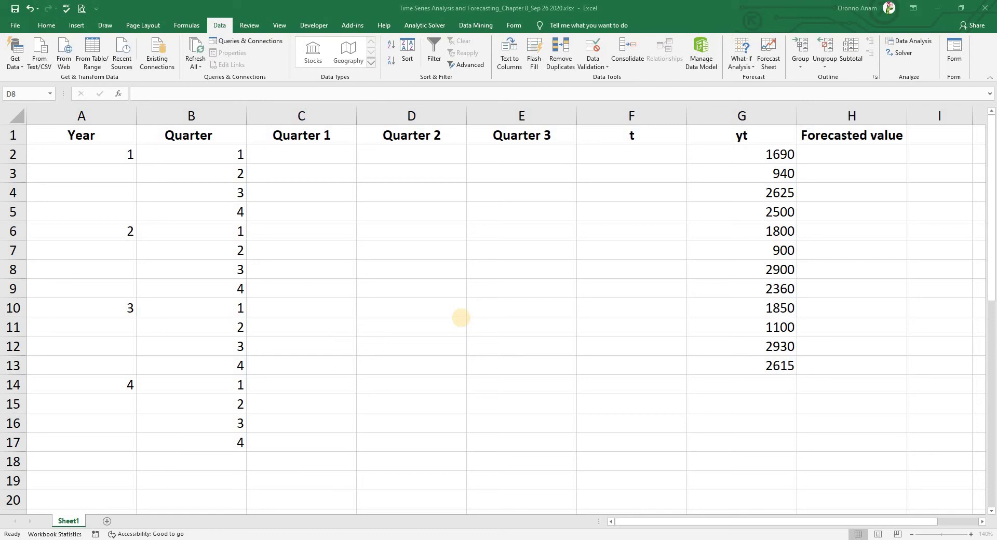
Highlight the Year and Quarter columns and the first year's quarters 1 to 4
click(125, 138)
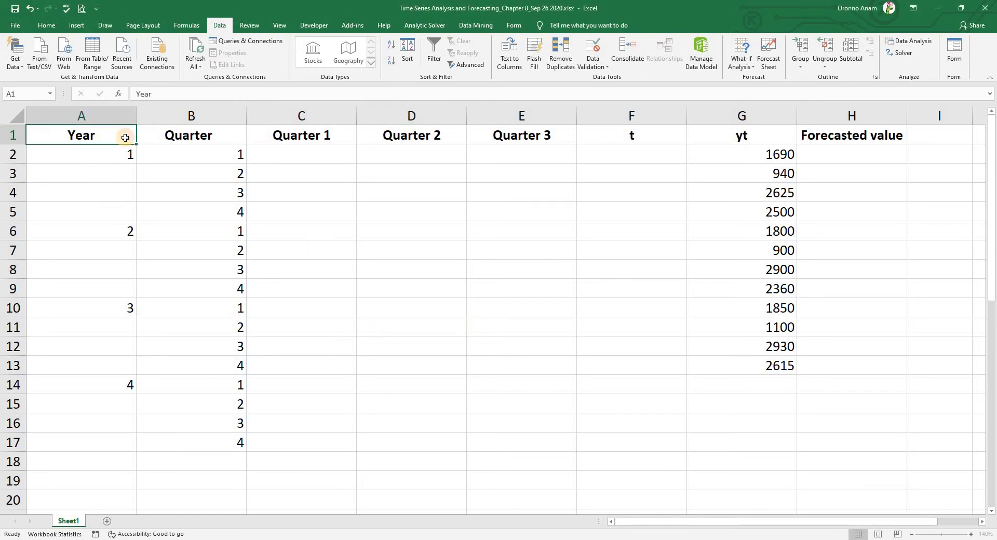
drag(125, 137, 111, 433)
mouse_move(221, 439)
mouse_down()
mouse_move(221, 180)
mouse_move(232, 148)
mouse_move(223, 208)
mouse_up()
click(102, 138)
click(105, 150)
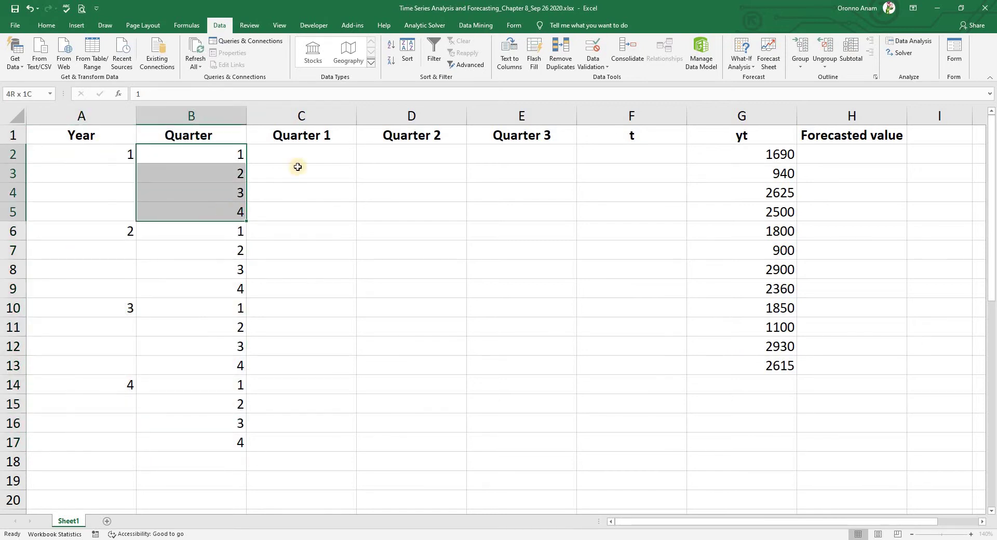
Point out the Quarter 1–3, t, yt and empty Forecasted value columns
click(311, 137)
click(408, 134)
click(528, 134)
click(611, 136)
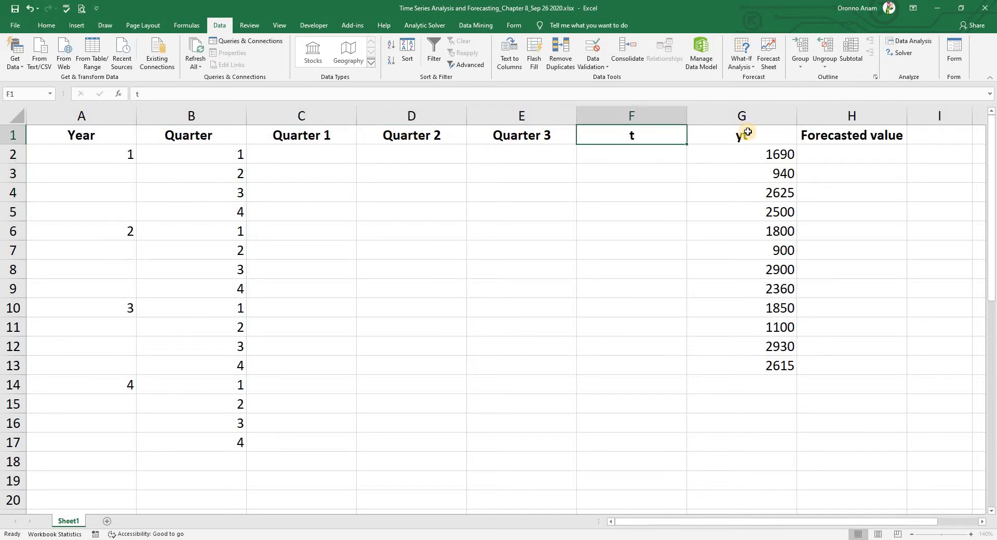
drag(748, 132, 770, 364)
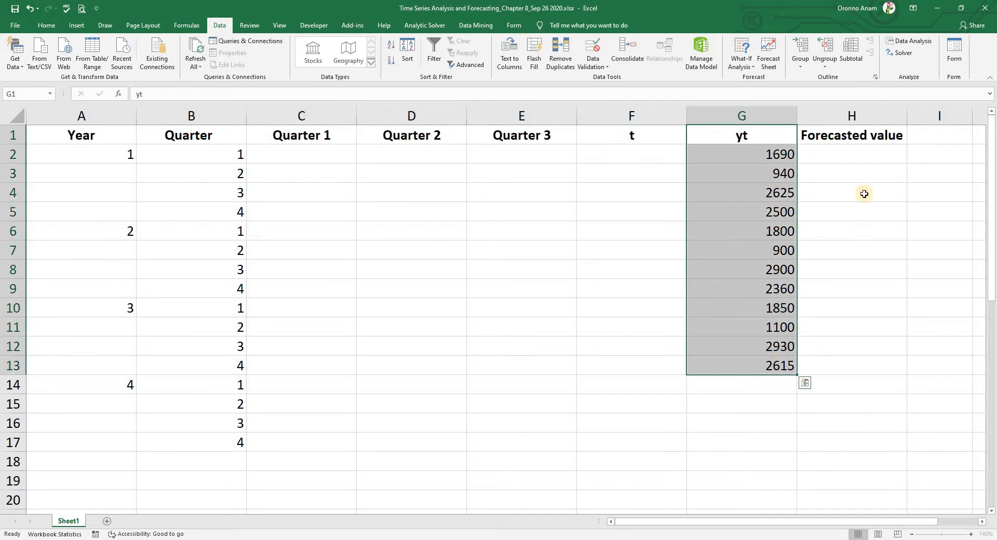
drag(864, 134, 870, 364)
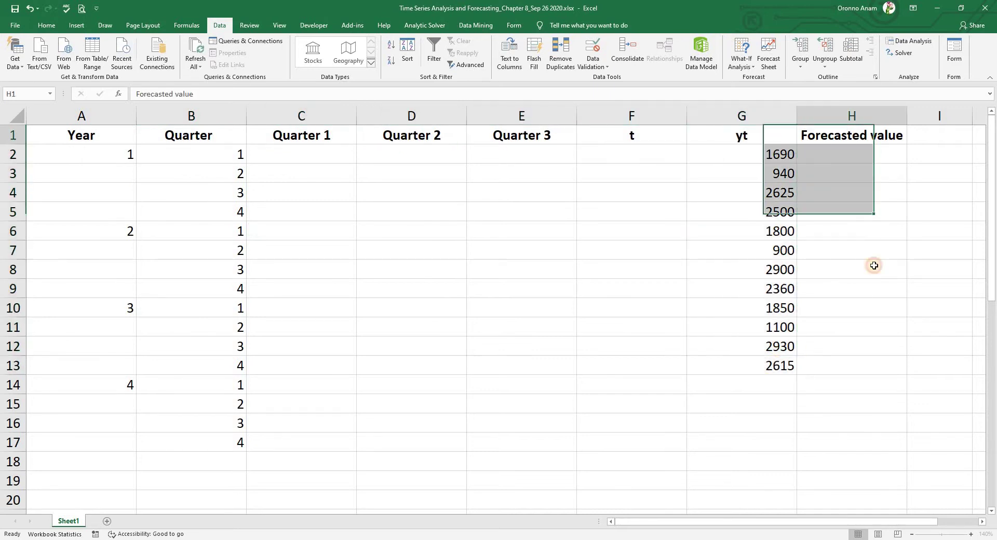
click(711, 345)
click(298, 157)
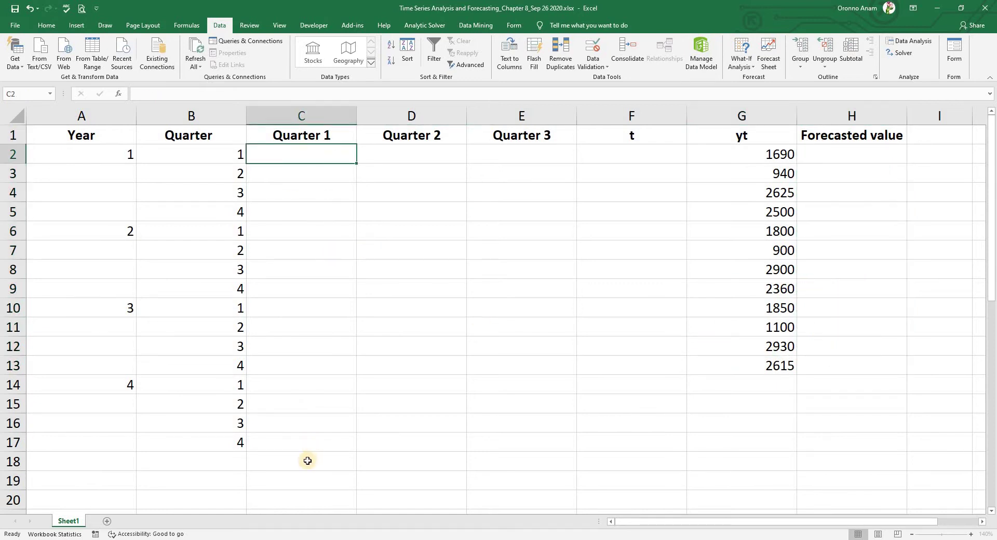
Write the note 'In Q1, if, Q = 1, then it will be 1 or 0' in C19
click(293, 481)
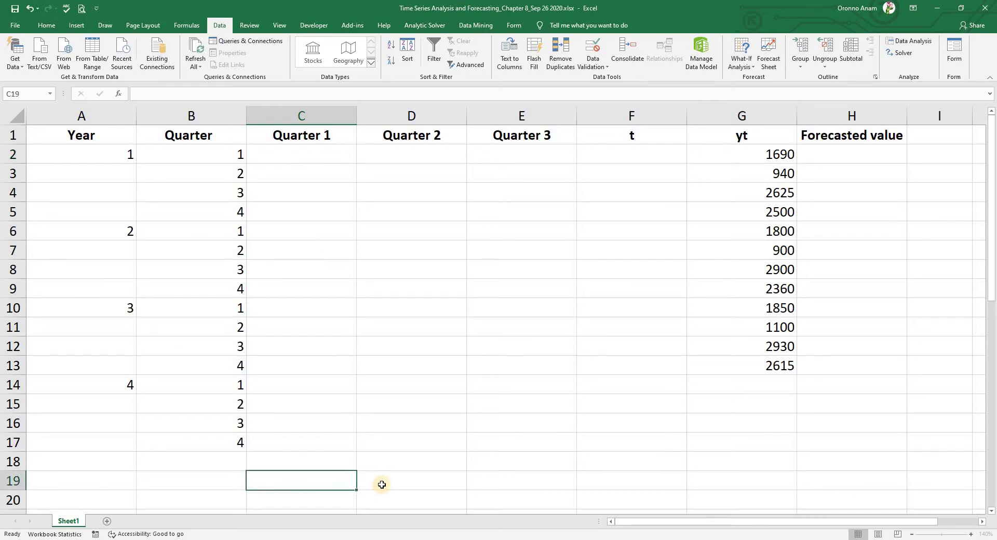
text(In Q1, if, Q = 1,)
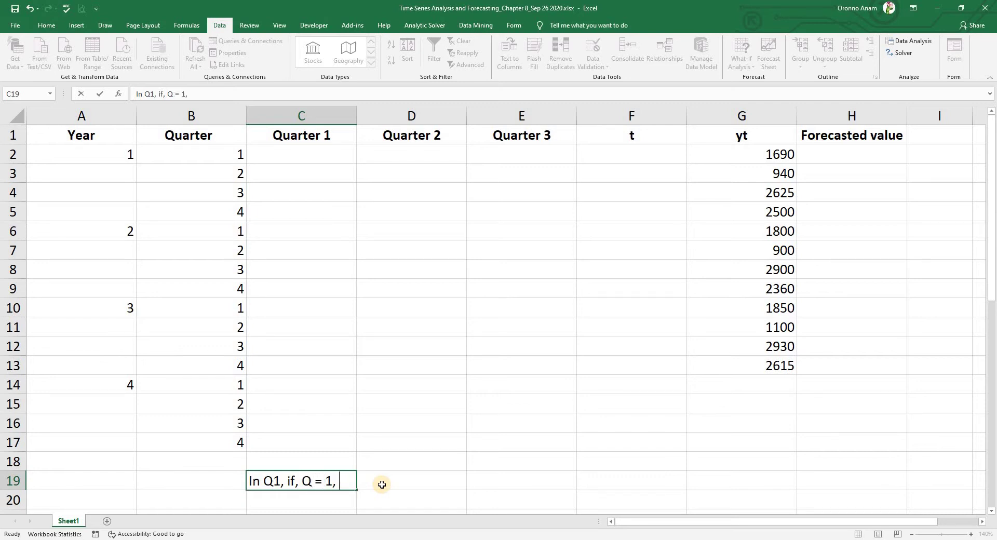
text(then it will)
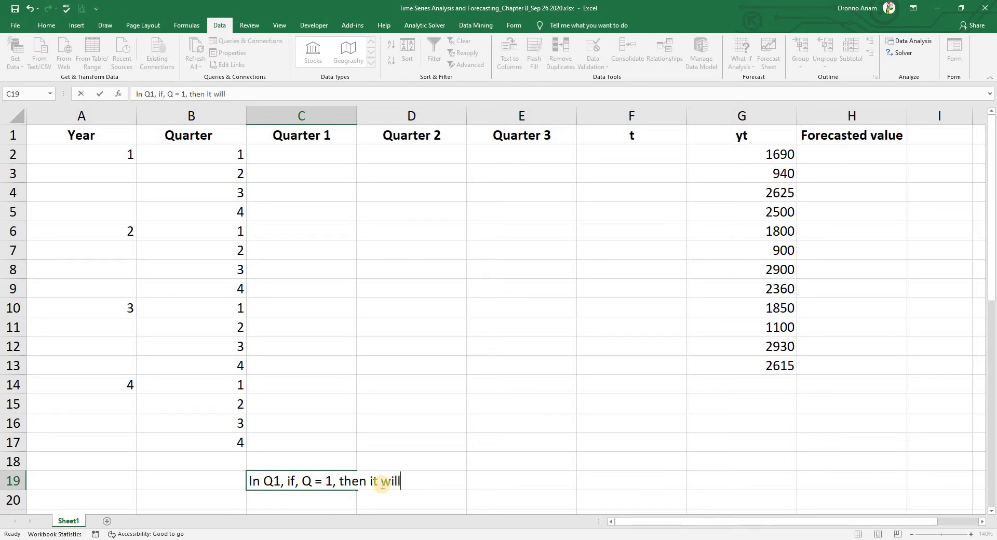
text( be 1 or 0)
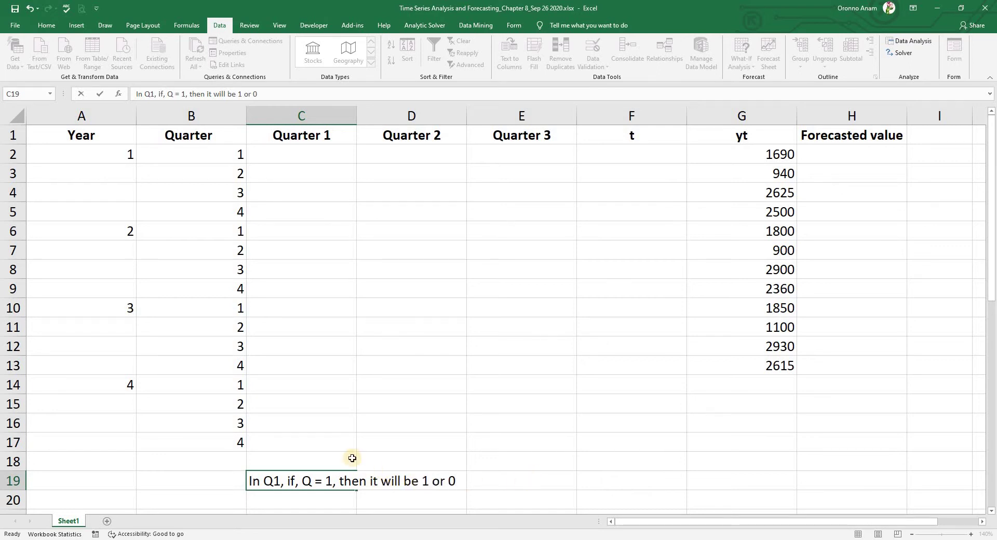
click(491, 481)
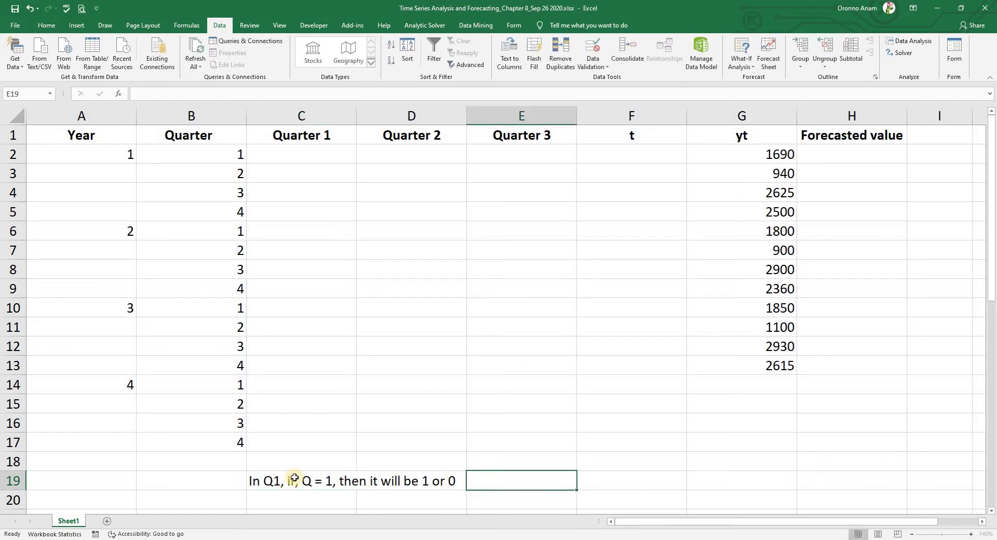
click(249, 482)
Enter =IF(B2=1,1,0) in C2 and fill it down through C17
click(503, 499)
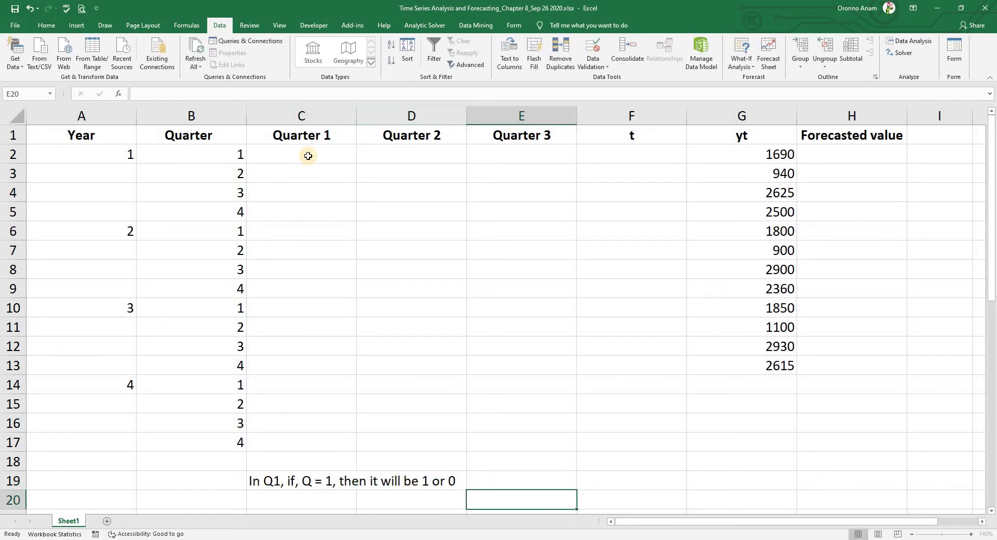
click(308, 156)
text(=)
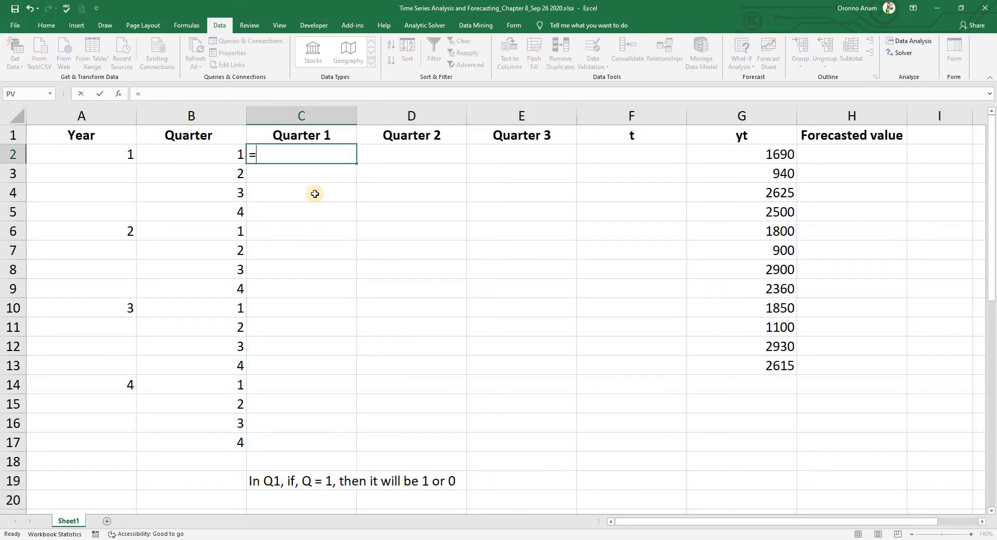
text(if)
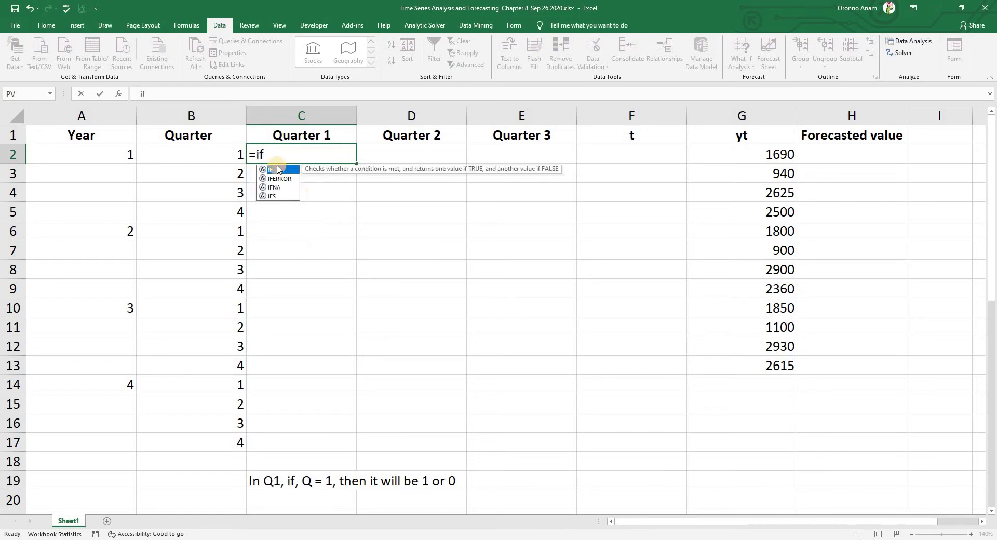
double_click(280, 170)
click(221, 151)
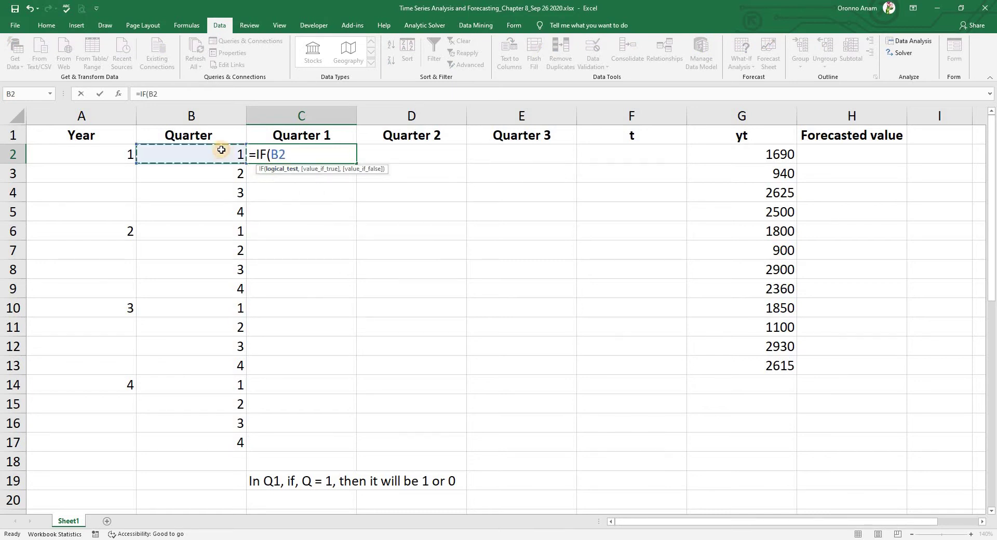
text(=1)
text(,1,)
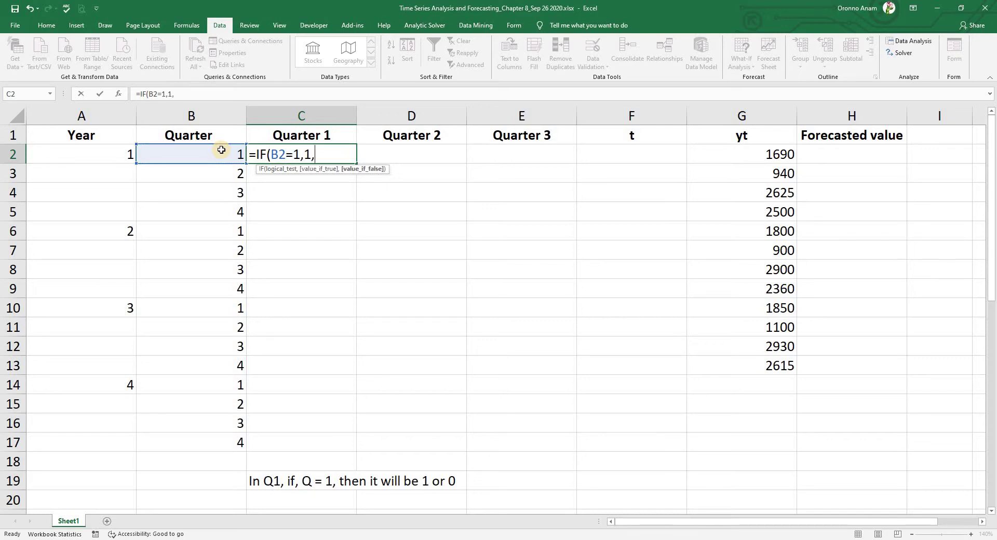
text(0))
key(Return)
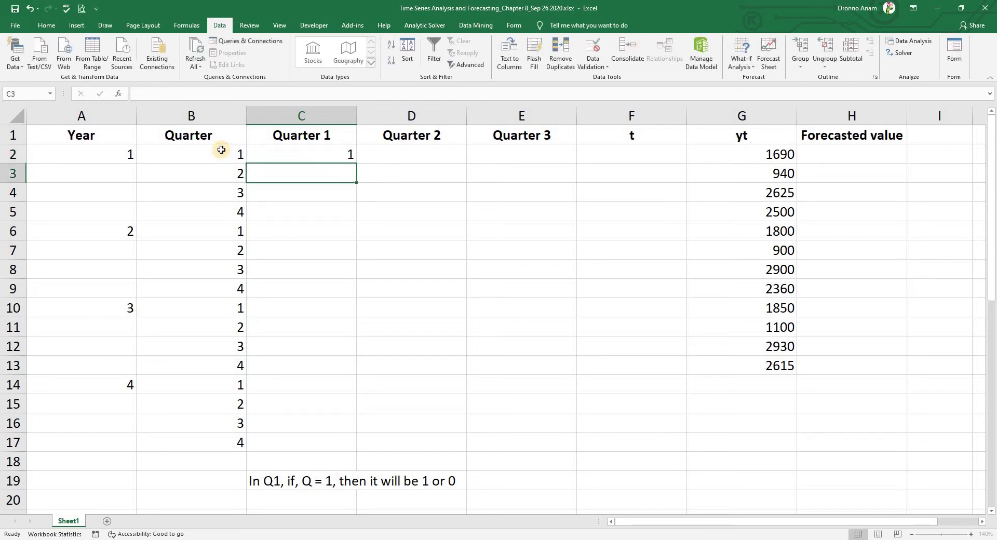
click(347, 161)
drag(349, 165, 346, 443)
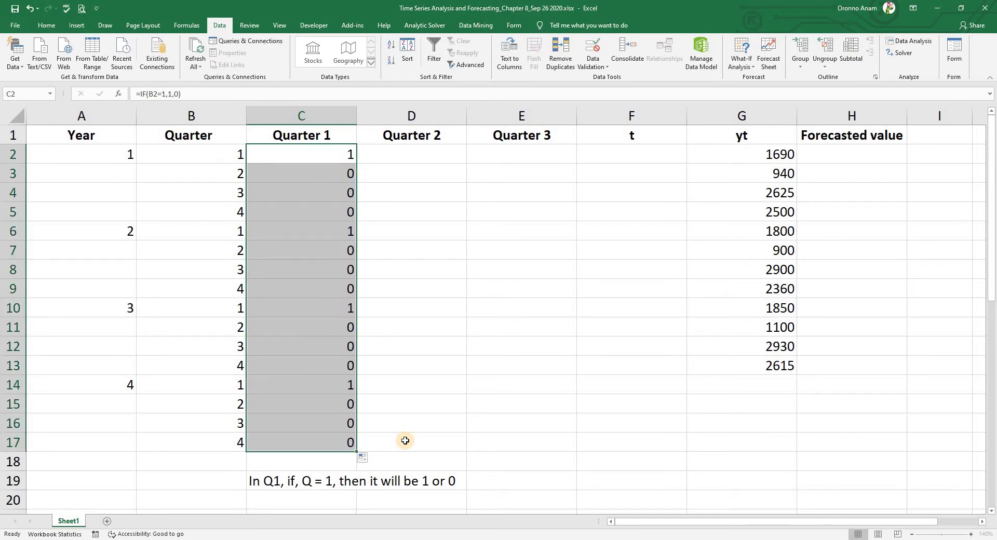
click(259, 482)
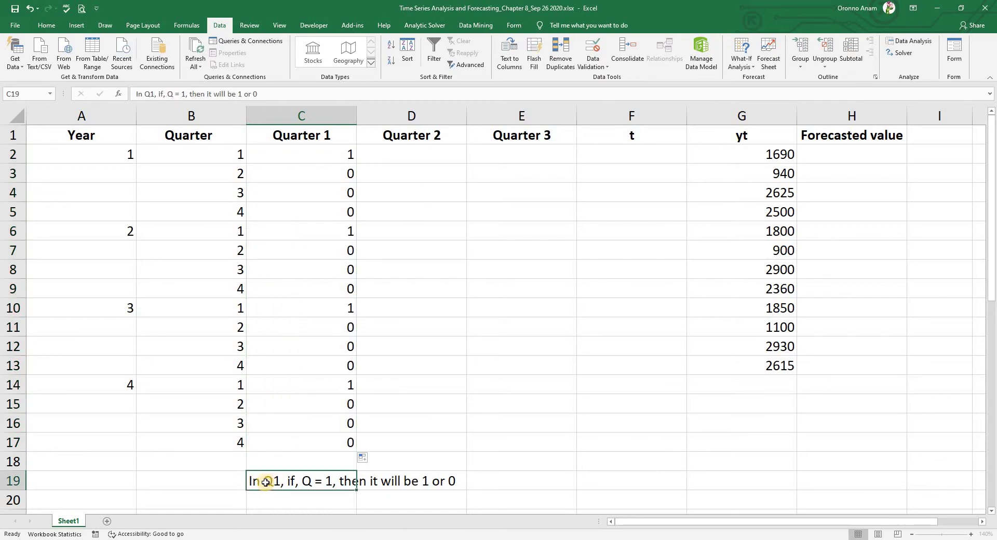
Move the note to D19 and change it to refer to Q2 and Q = 2
drag(266, 482, 384, 483)
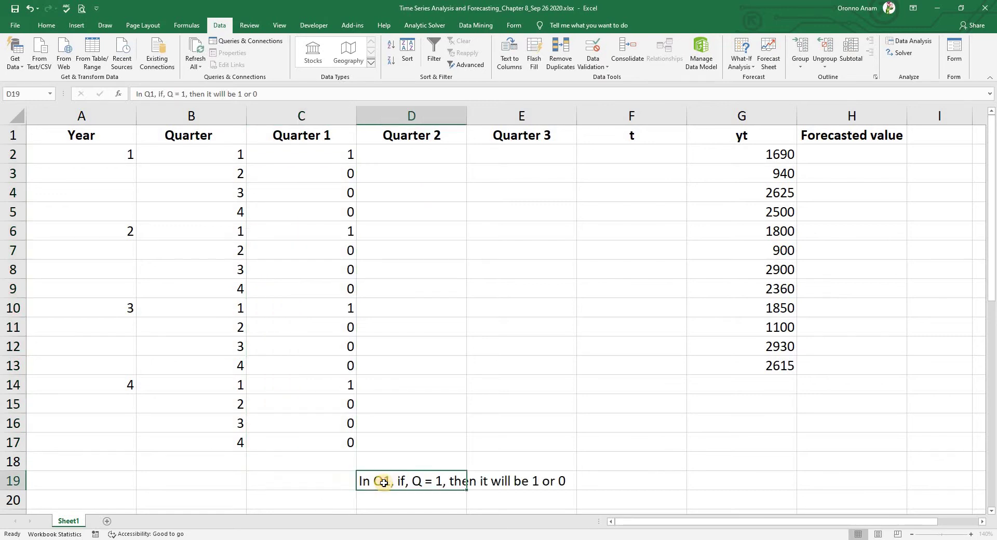
double_click(384, 483)
key(Delete)
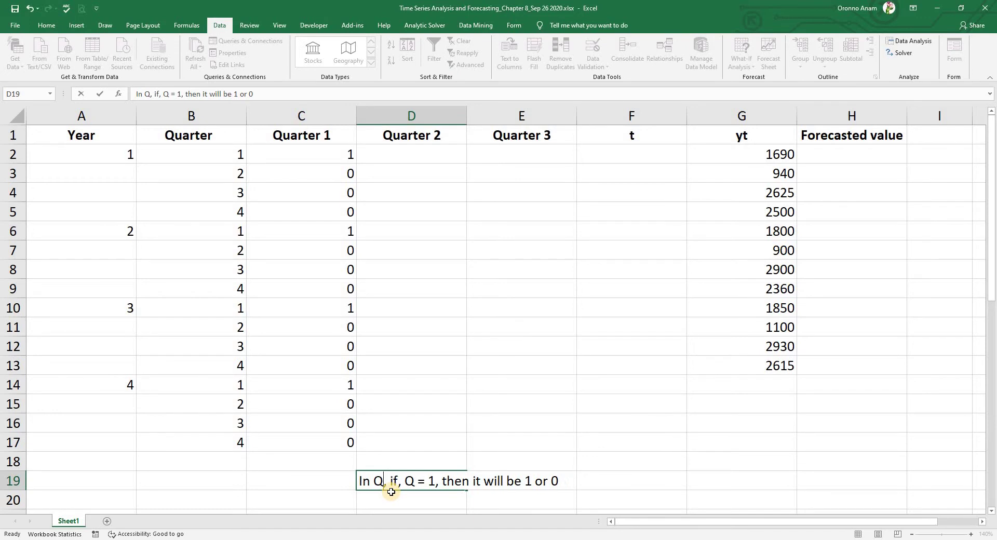
text(2)
key(Delete)
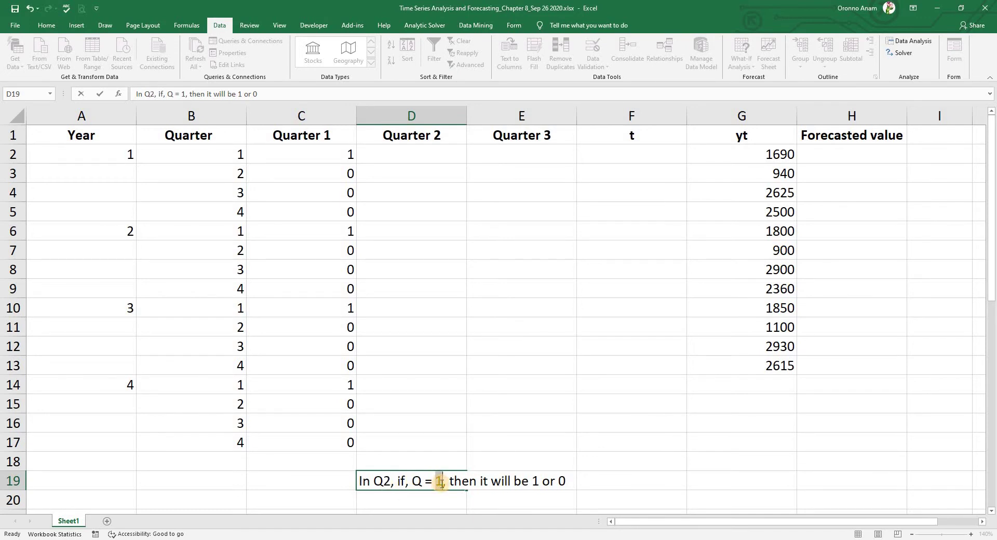
text(2)
click(606, 496)
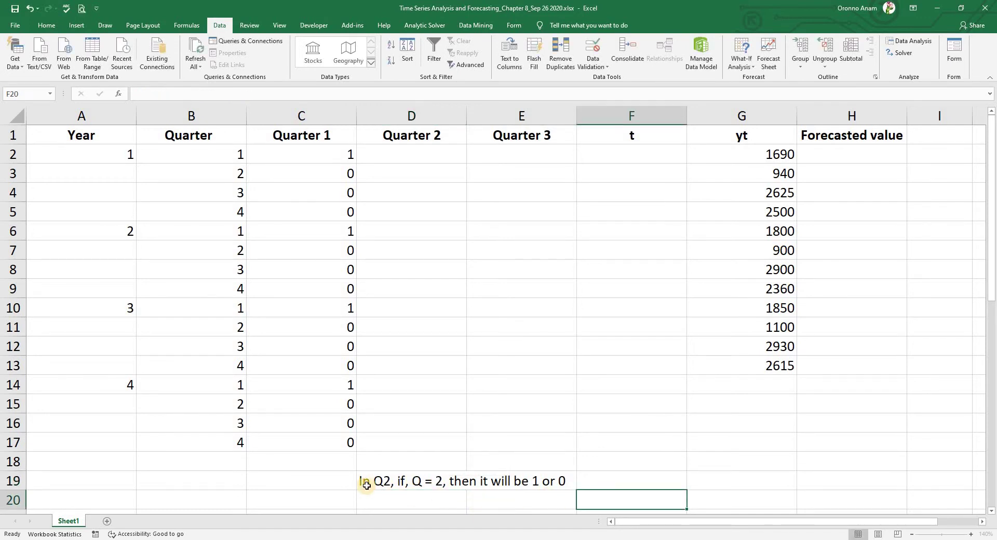
drag(363, 481, 518, 481)
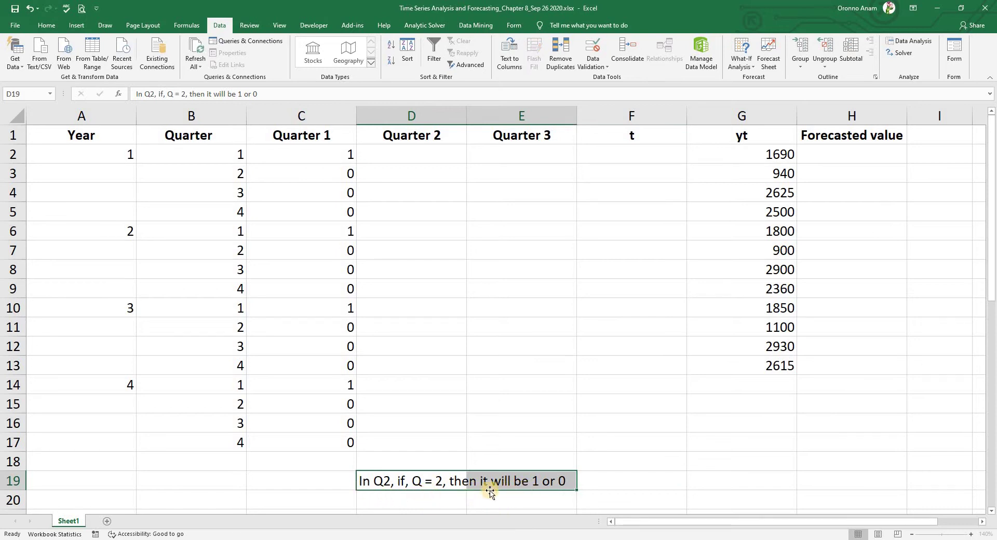
click(595, 489)
Enter =IF(B2=2,1,0) in D2 and fill it down to D17
click(434, 165)
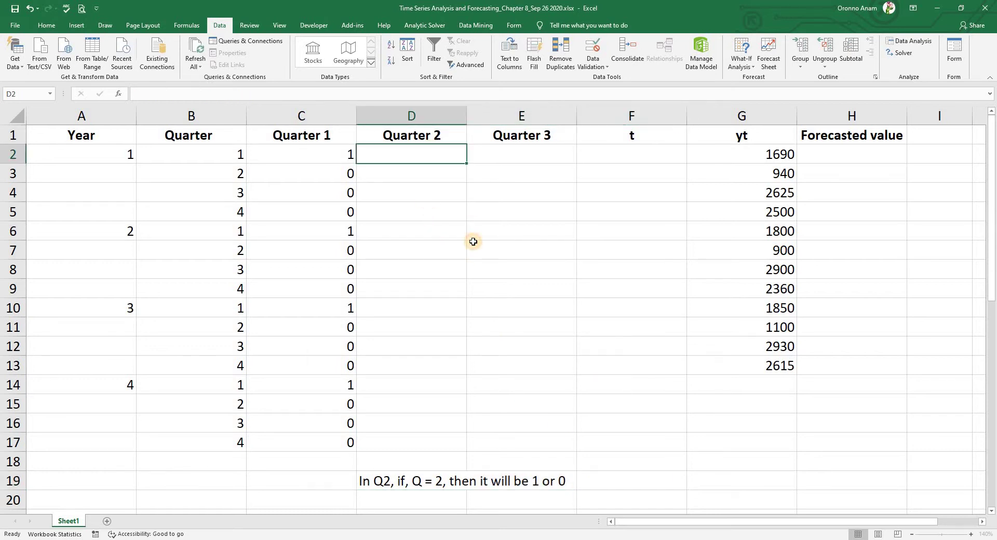
text(=if)
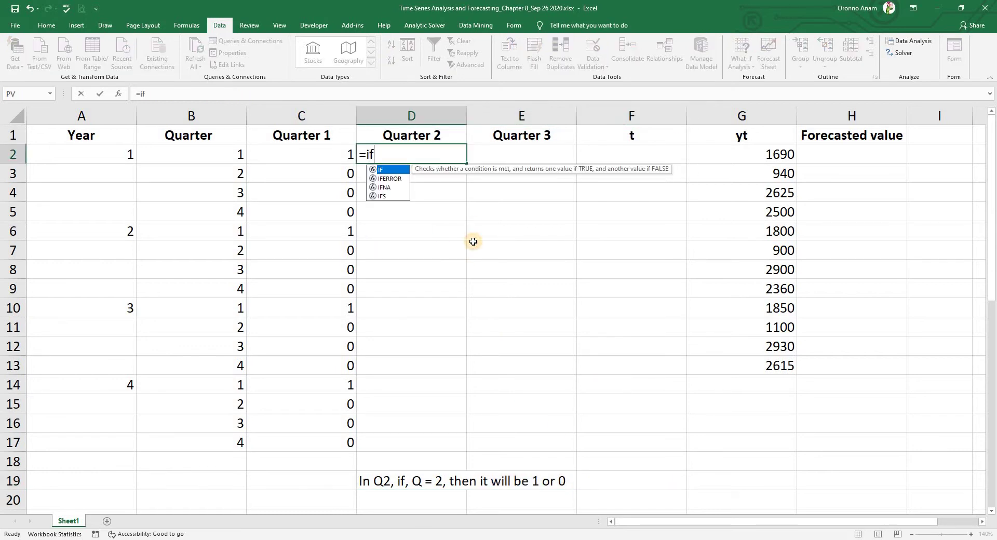
double_click(397, 171)
click(210, 155)
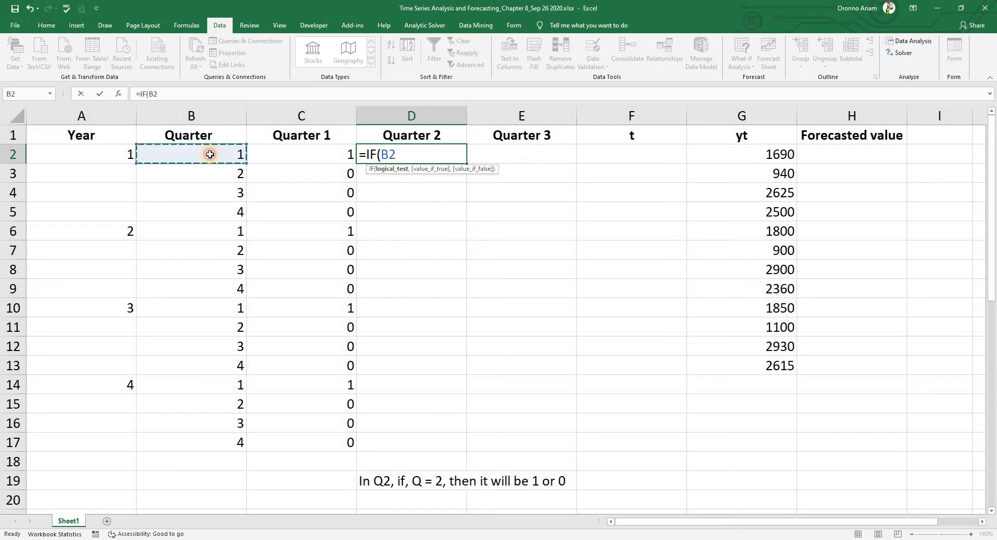
text(=2)
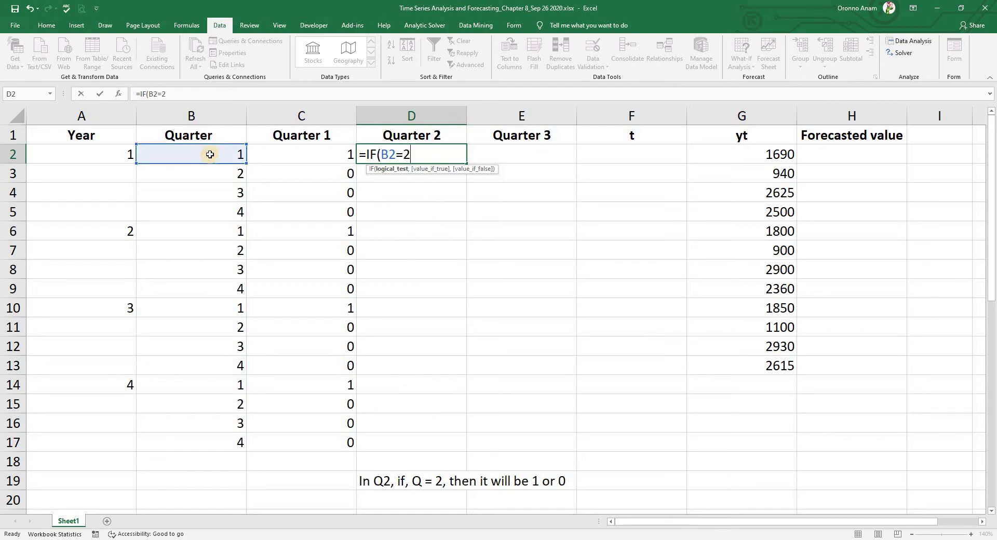
text(,1,)
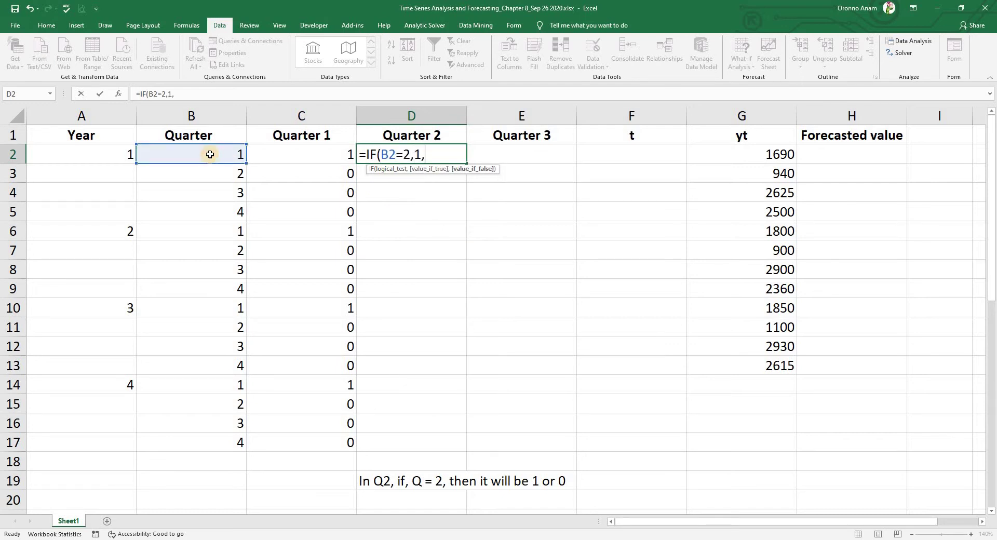
text())
key(Return)
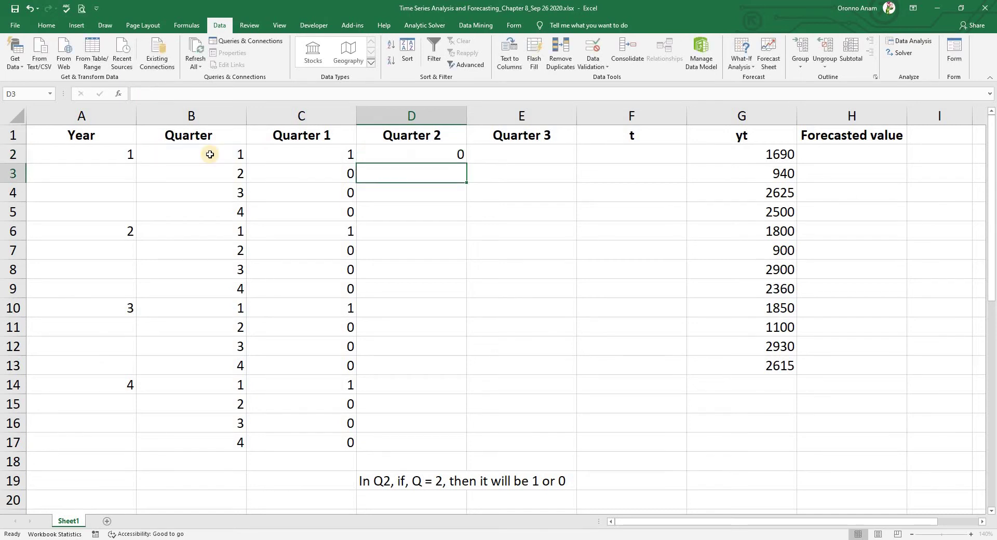
click(434, 158)
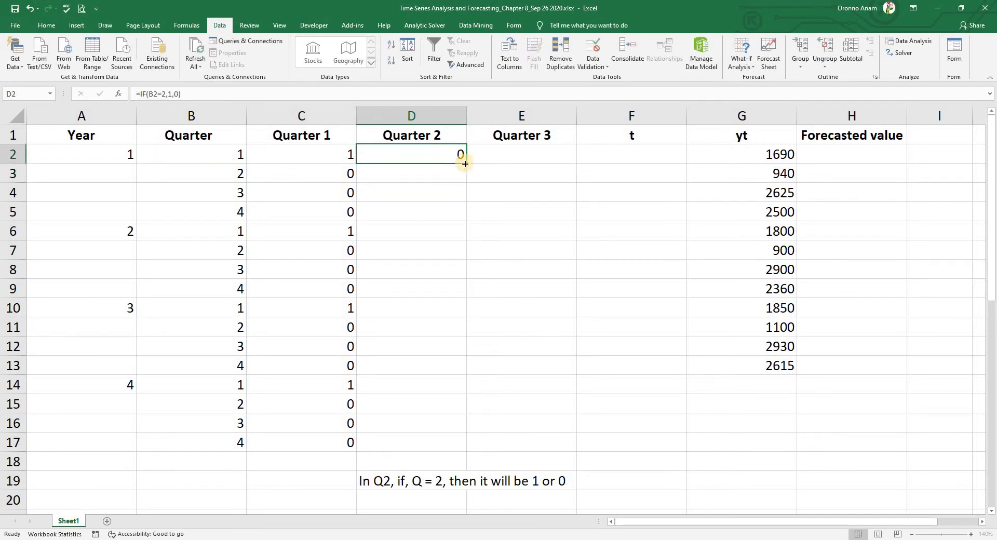
drag(465, 164, 443, 445)
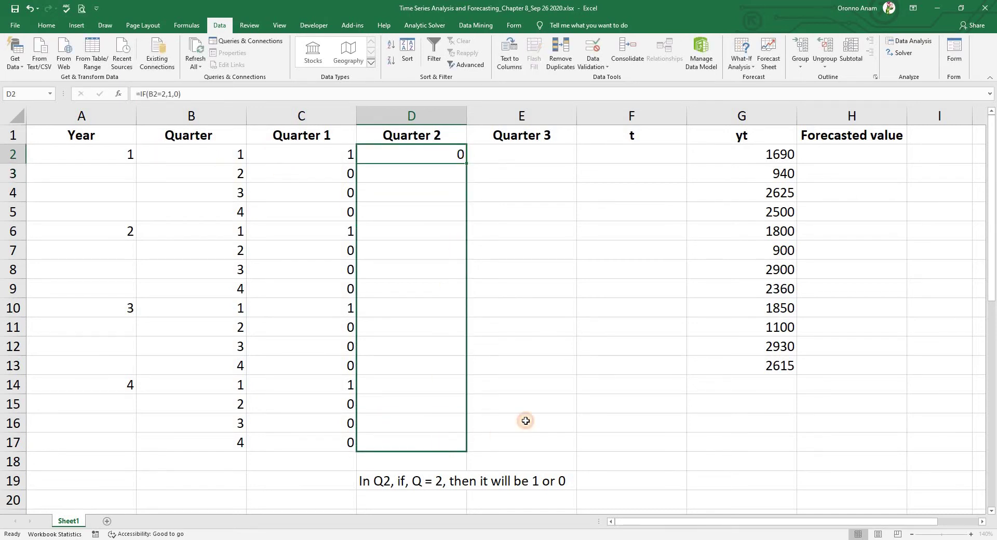
Spot-check Quarter 2 results against the quarter numbers in rows 7, 11 and 15
click(453, 248)
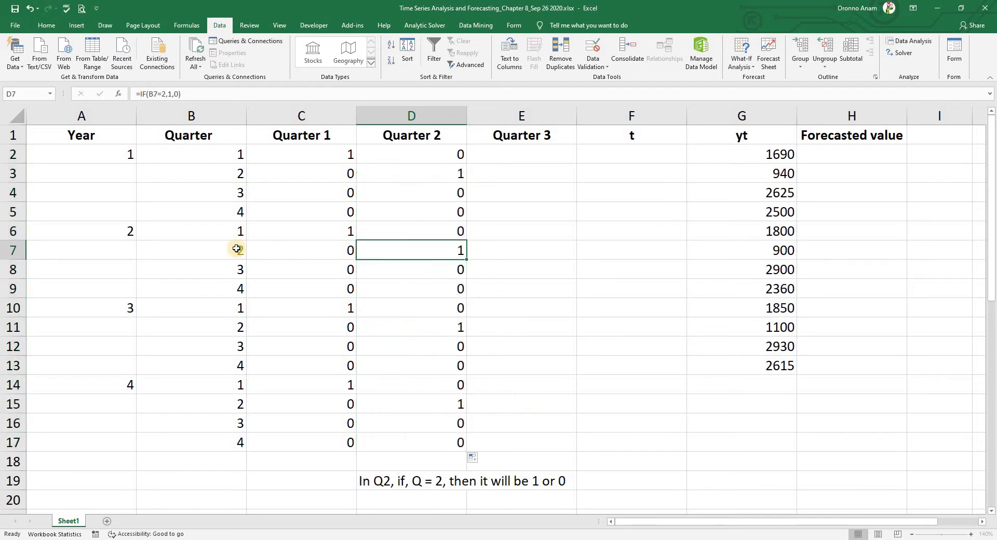
click(236, 249)
click(444, 250)
click(235, 250)
click(442, 257)
click(239, 327)
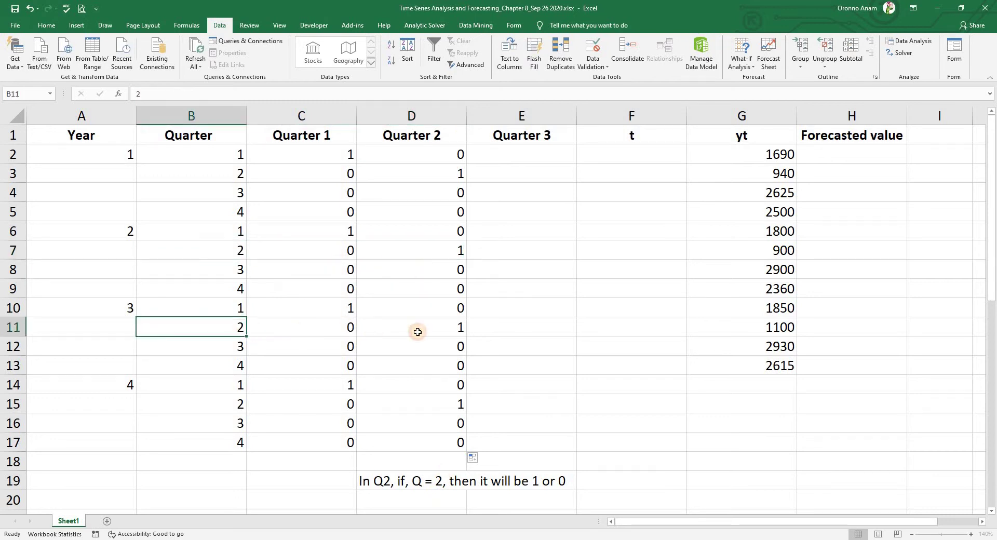
click(450, 330)
click(240, 404)
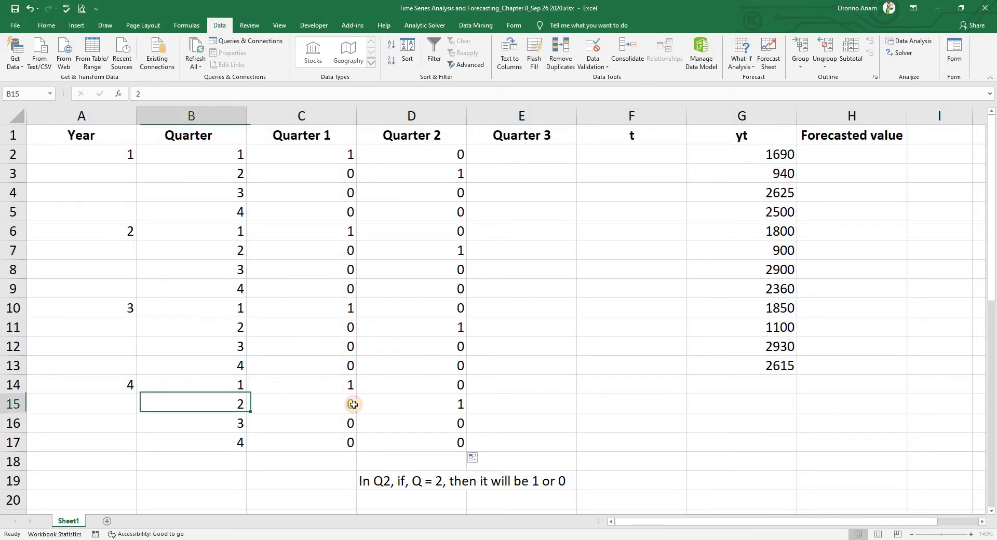
click(442, 404)
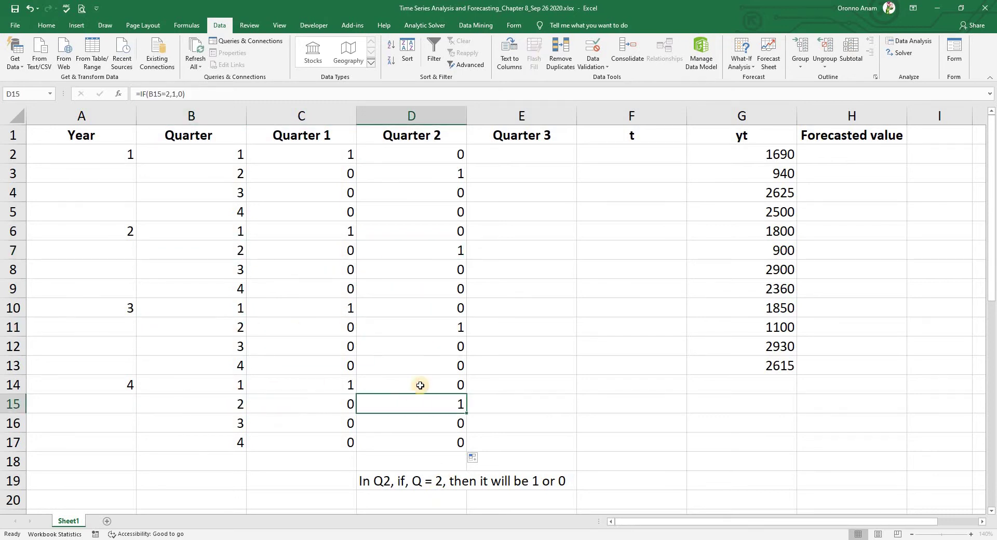
Copy the D19 note for reuse under Quarter 3
click(524, 153)
click(369, 480)
key(ctrl+c)
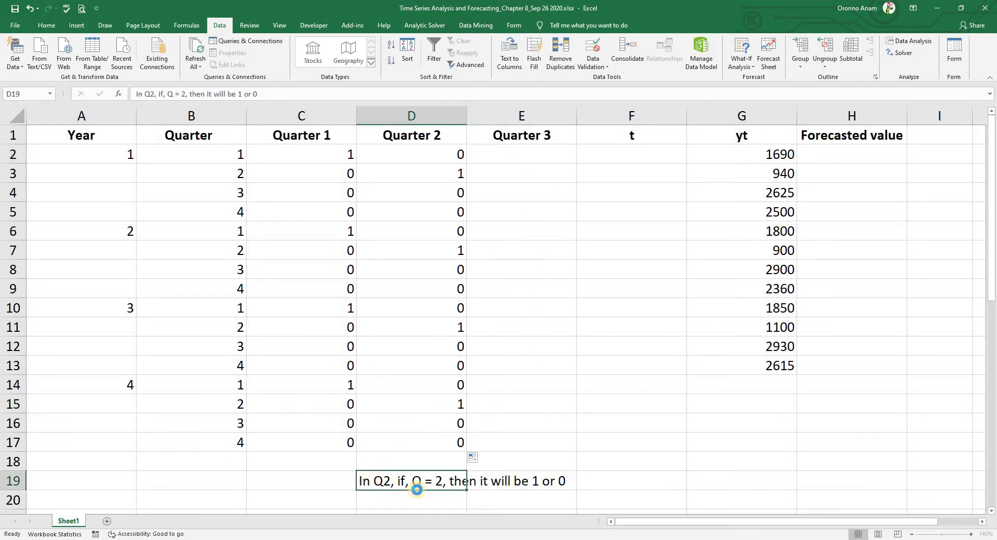
Paste the note into E19 and change it to Q3 and Q = 3
click(511, 481)
key(ctrl+v)
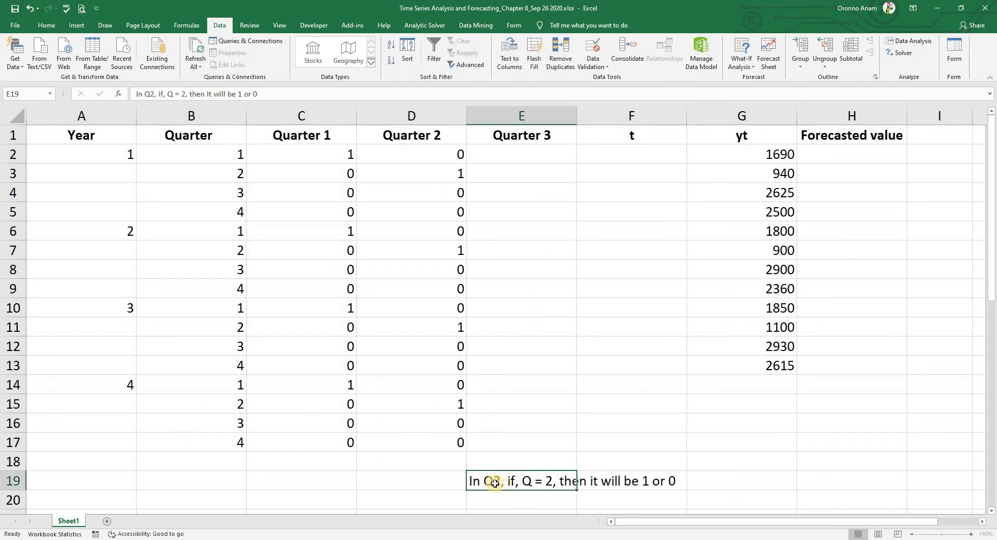
double_click(499, 486)
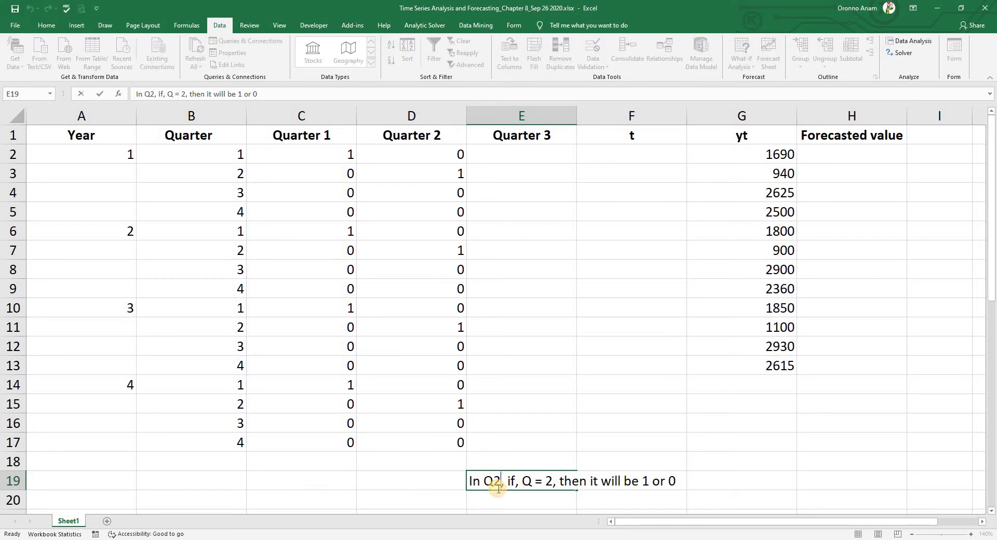
key(BackSpace)
text(3)
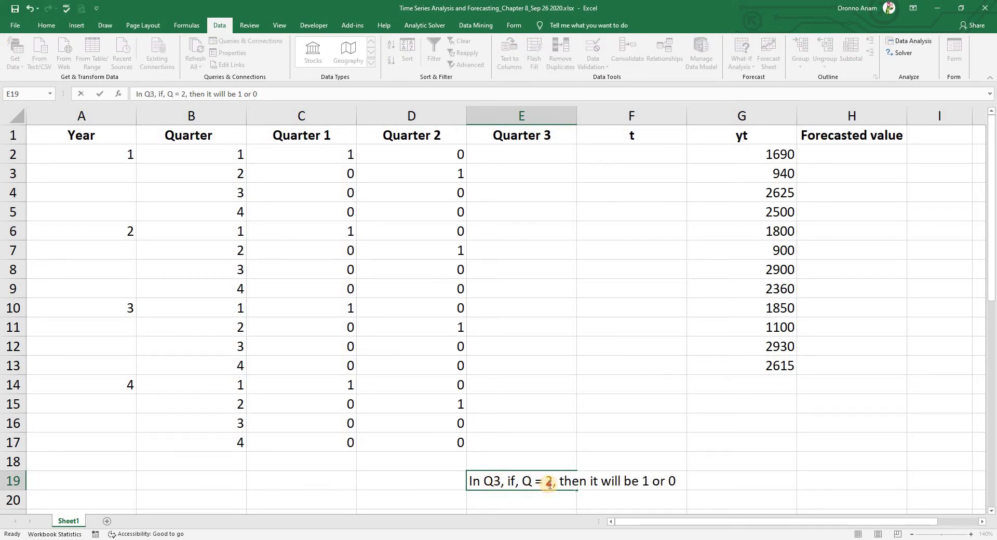
double_click(550, 483)
text(3)
click(697, 460)
drag(499, 483, 640, 479)
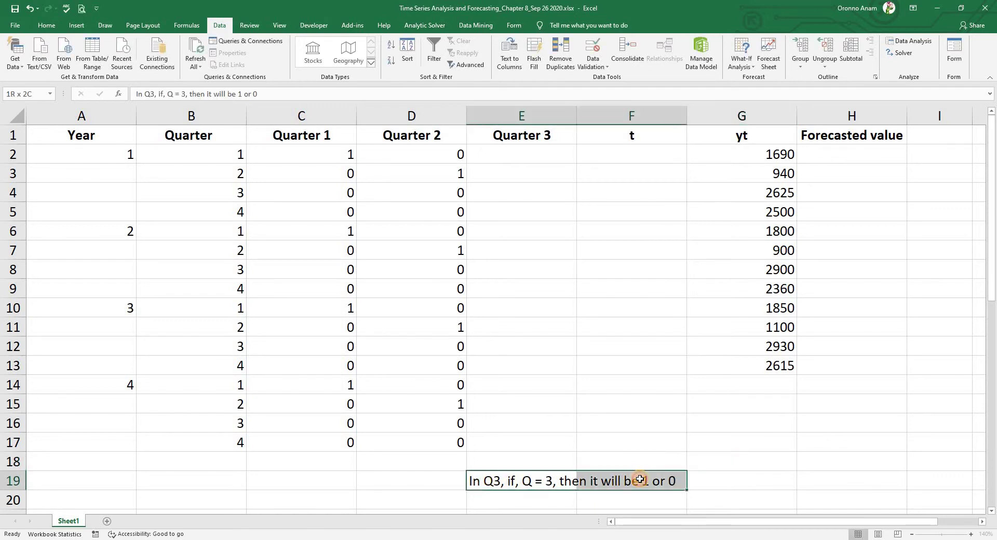
Enter =IF(B2=3,1,0) in E2 and fill it down to E17
click(503, 154)
text(=i)
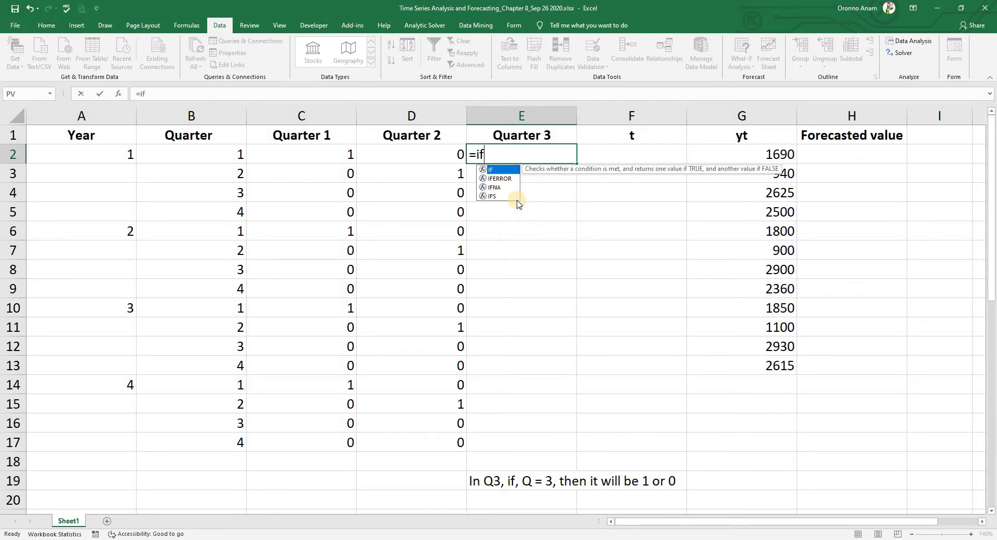
text(f)
double_click(505, 171)
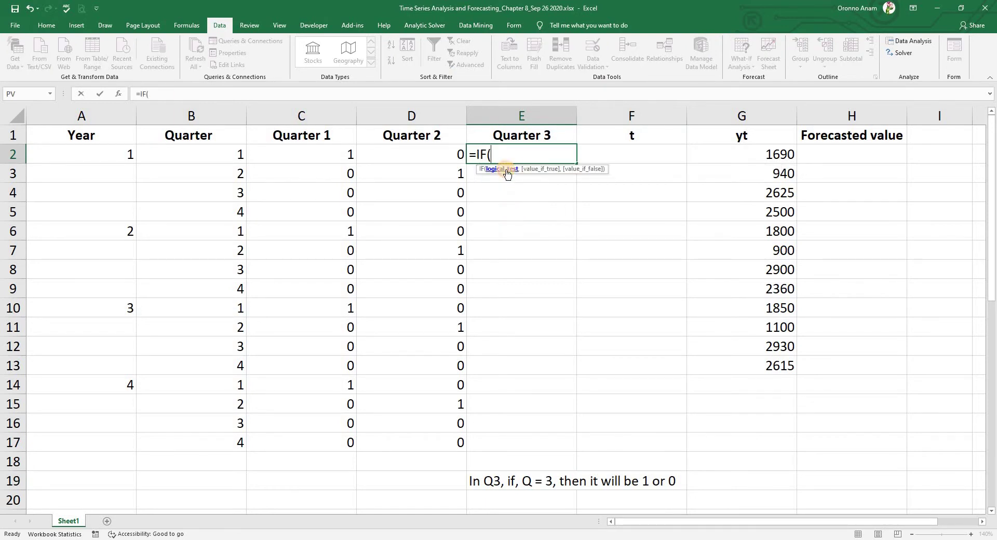
click(206, 153)
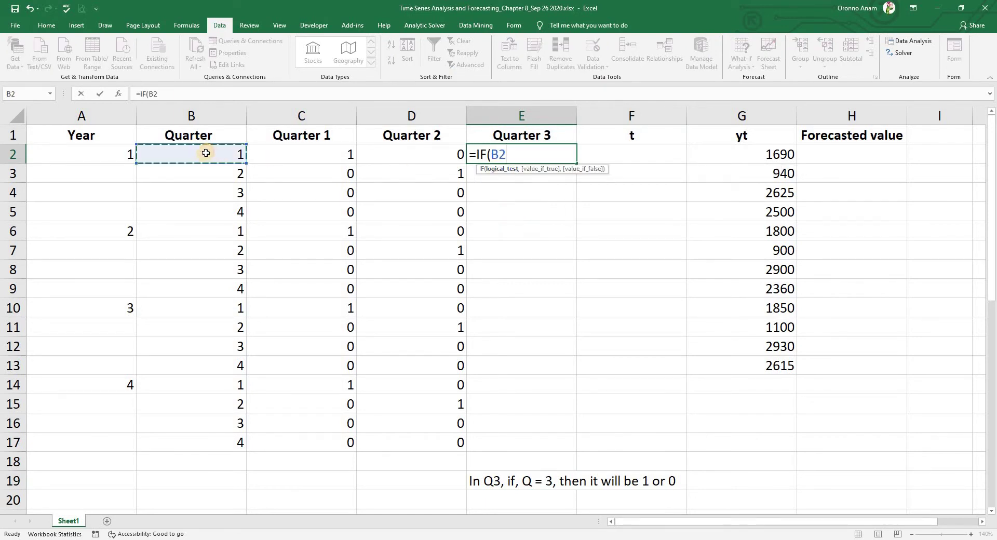
text(=3,1)
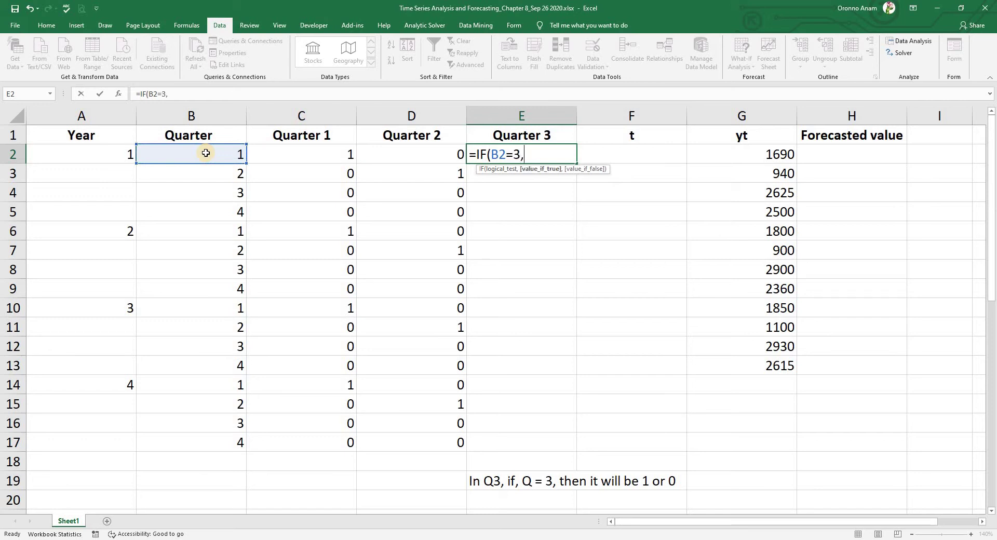
text(,0))
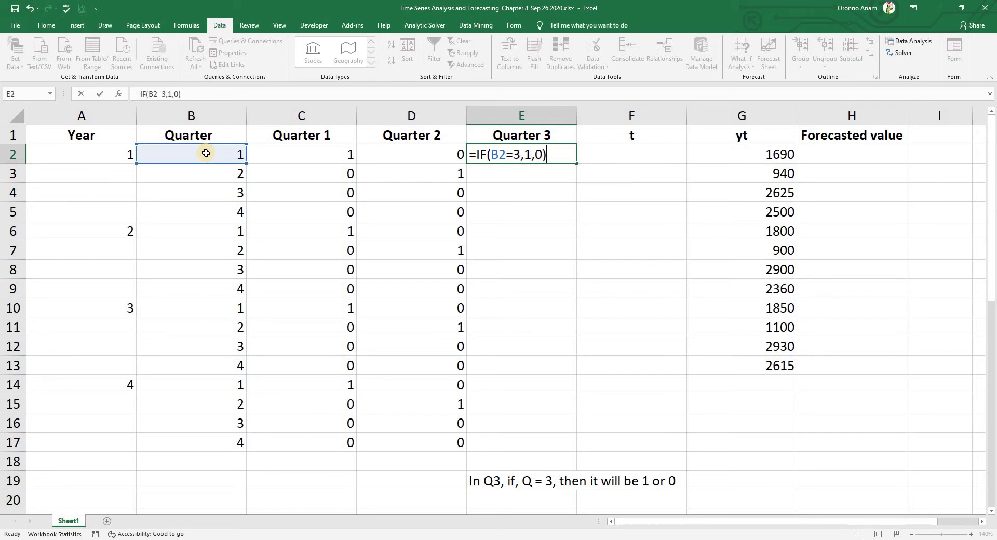
key(Return)
click(561, 163)
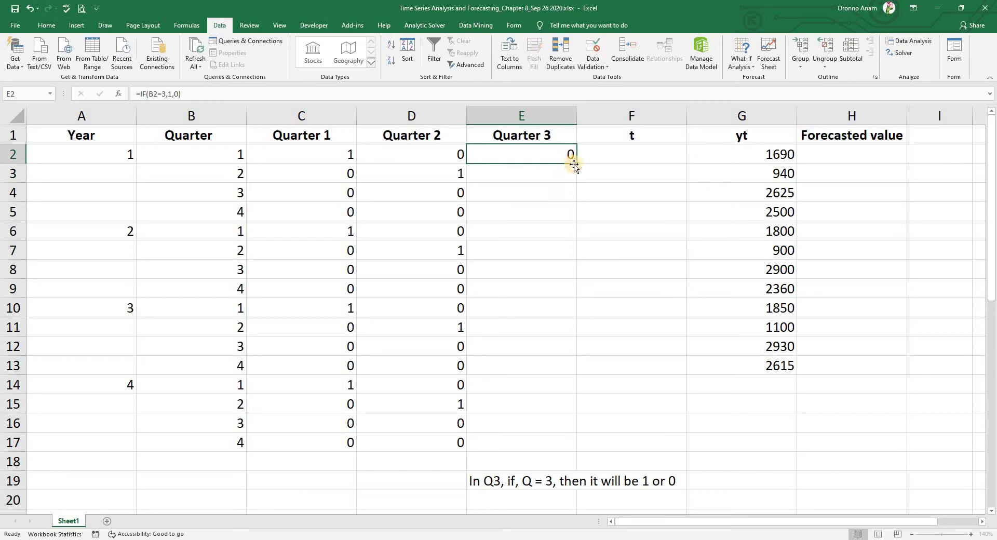
drag(576, 164, 560, 449)
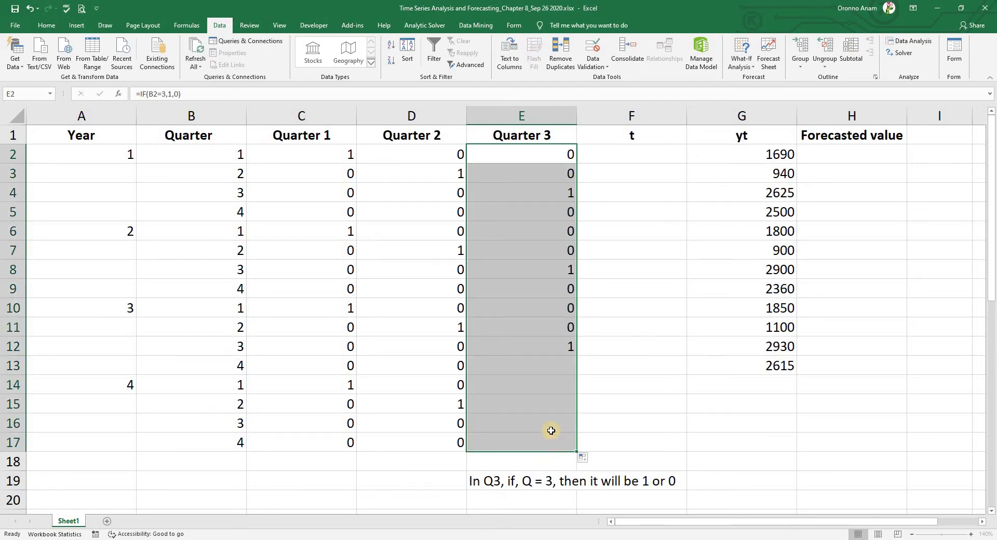
Spot-check the Quarter 3 result against the quarter number in row 4
click(555, 191)
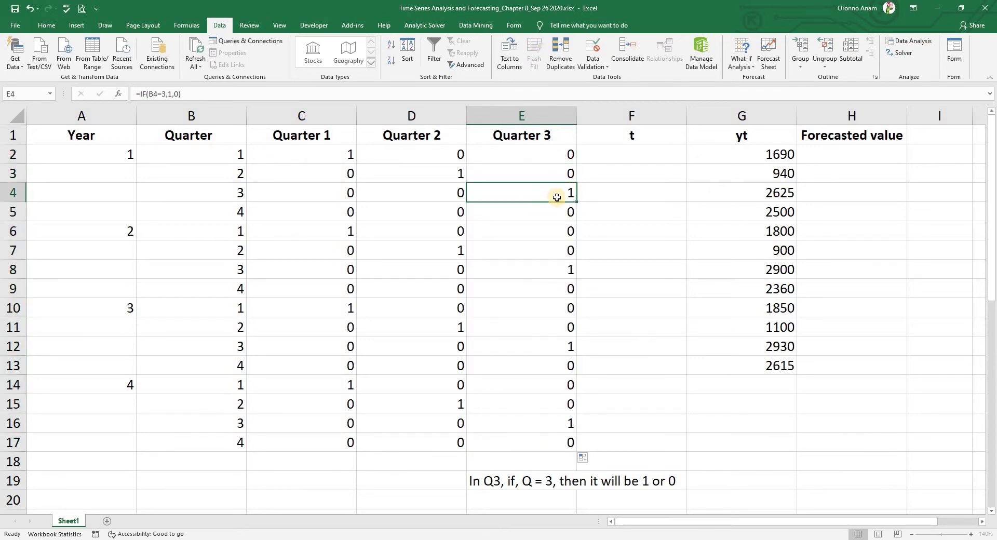
click(240, 193)
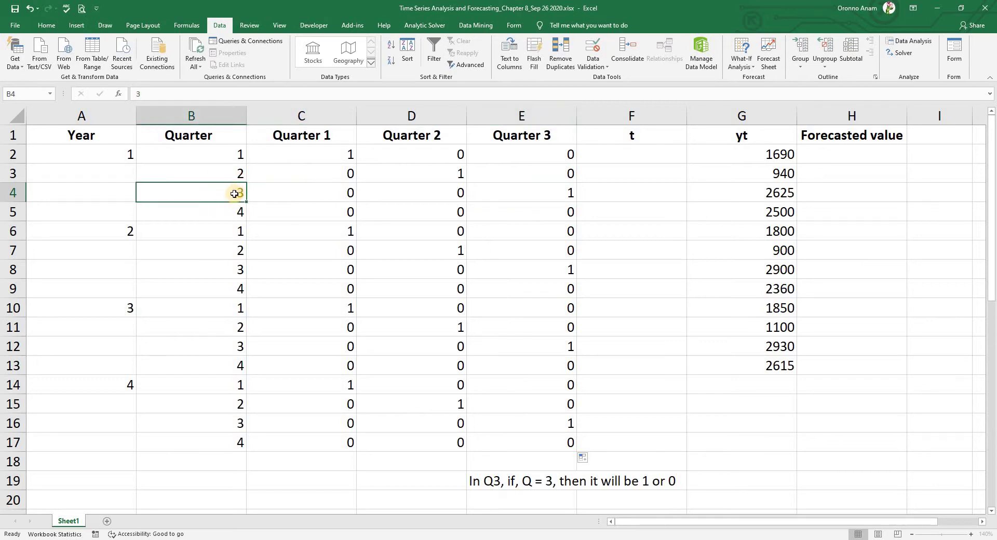
click(538, 197)
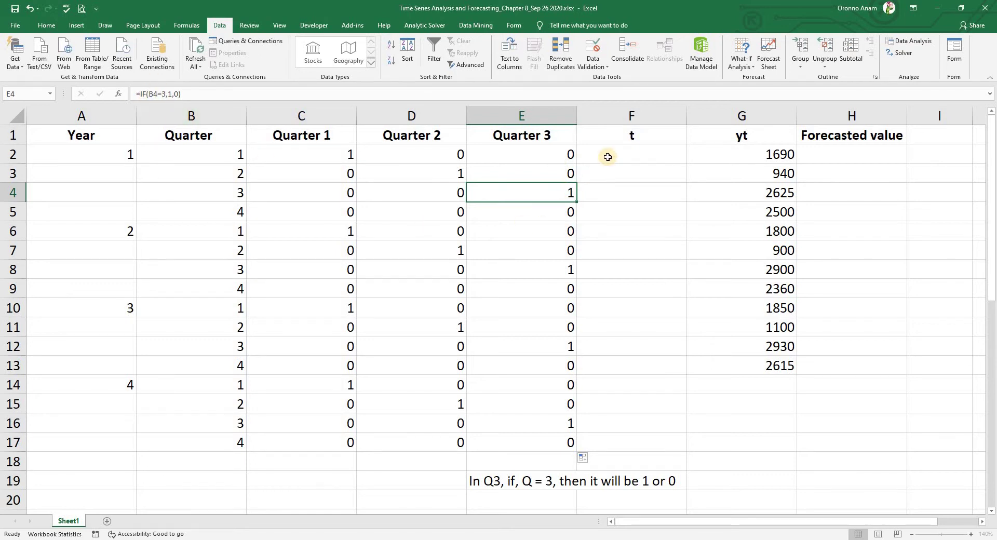
click(608, 157)
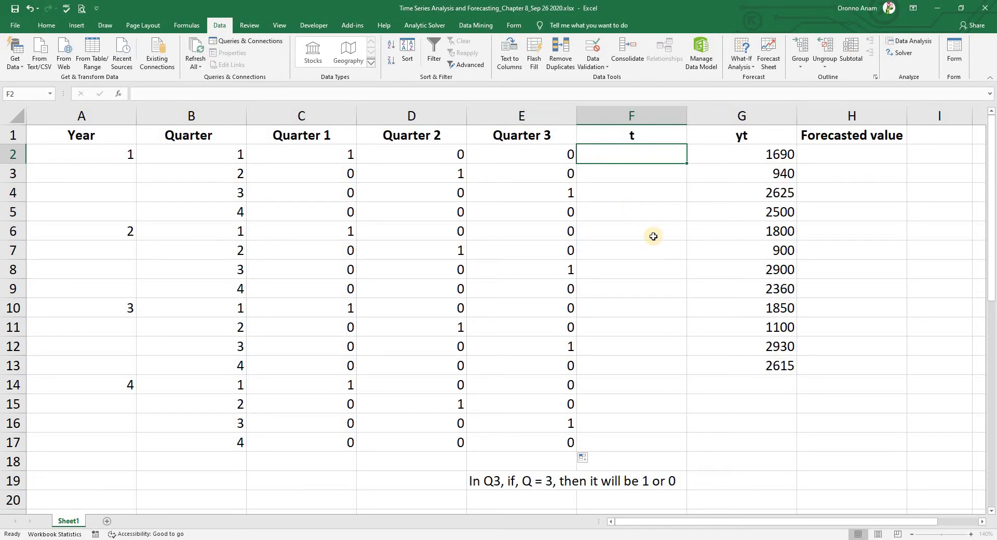
Enter 1, 2, 3 in F2:F4 and extend the t sequence down to 12
text(1)
key(Return)
text(2)
key(Return)
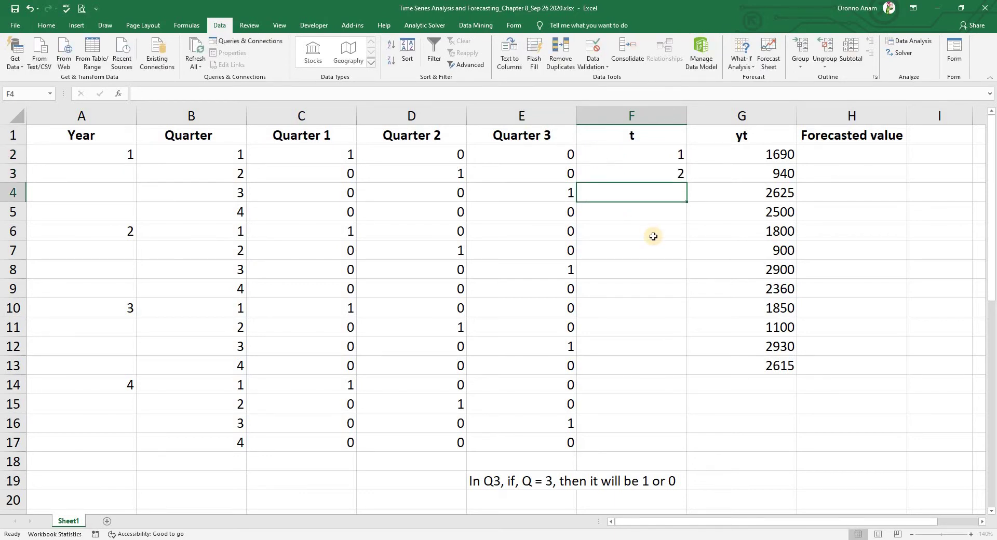
text(3)
key(Return)
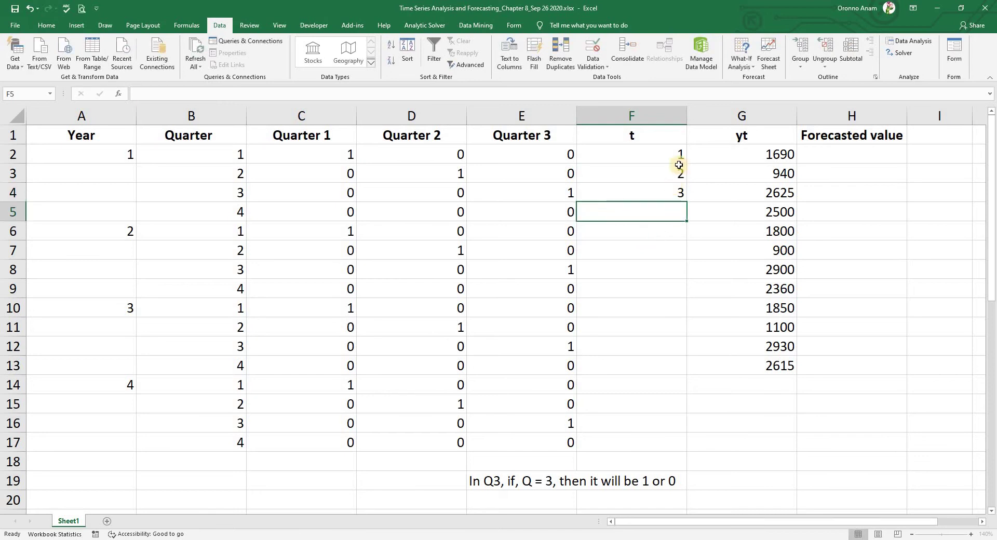
mouse_move(675, 154)
mouse_down()
mouse_move(682, 447)
mouse_move(680, 373)
mouse_up()
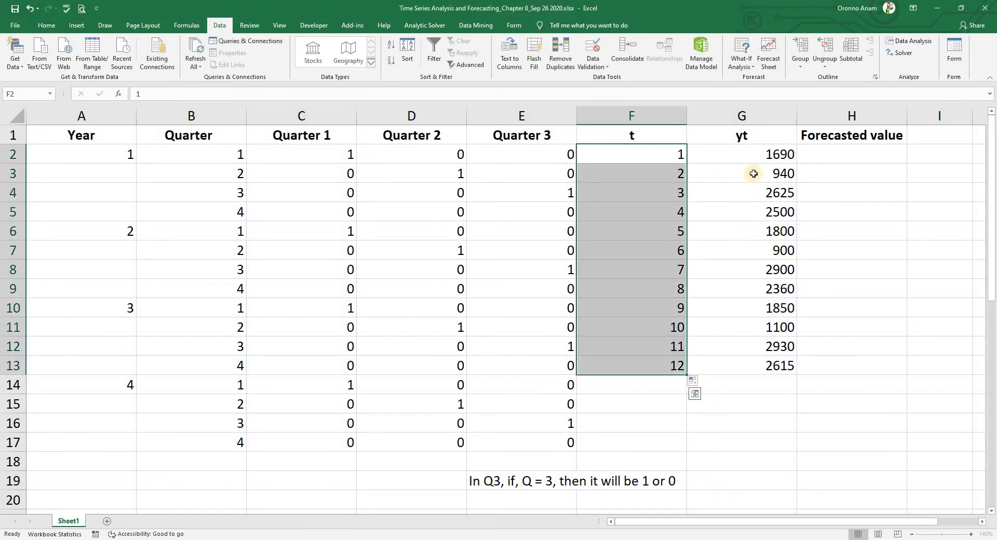
click(761, 412)
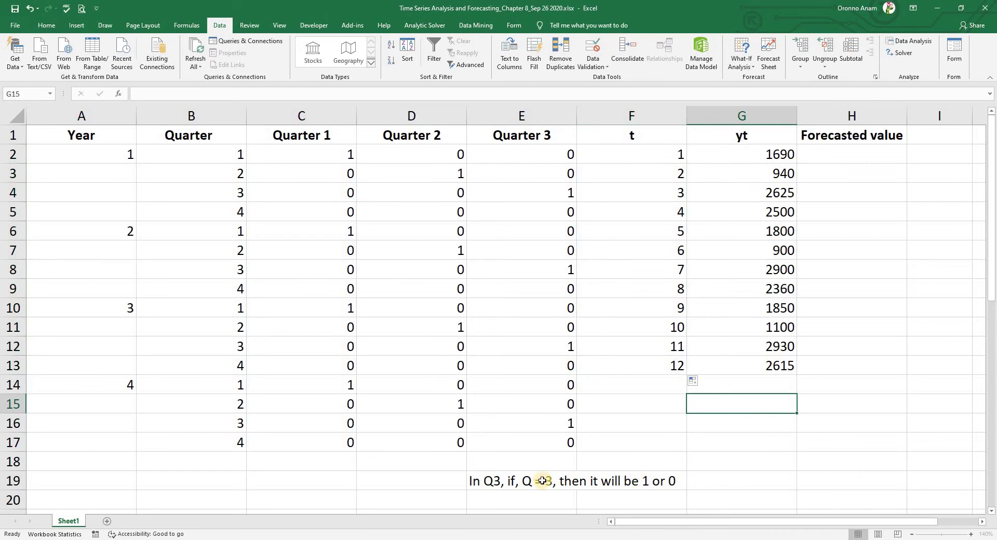
Delete the Q3 note in E19
click(476, 481)
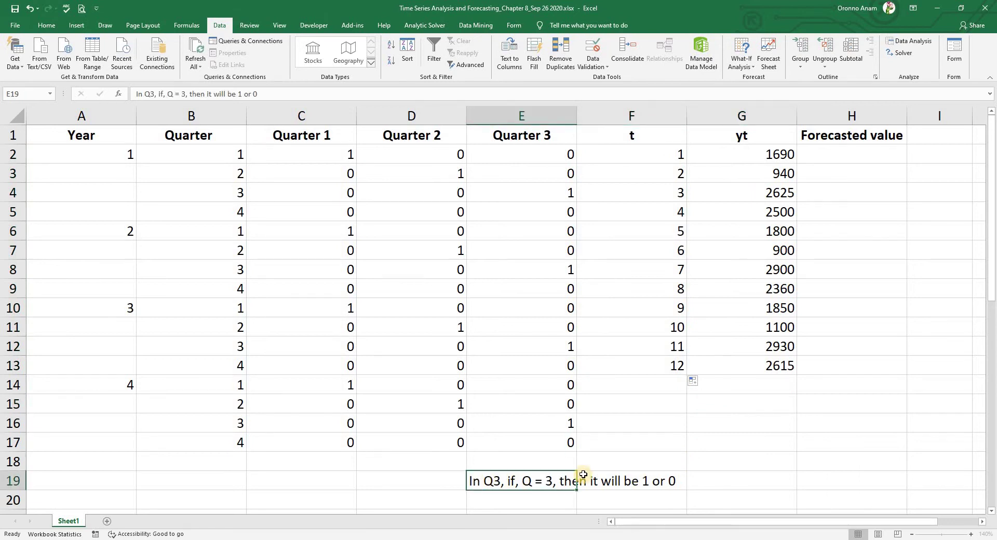
key(Delete)
click(659, 461)
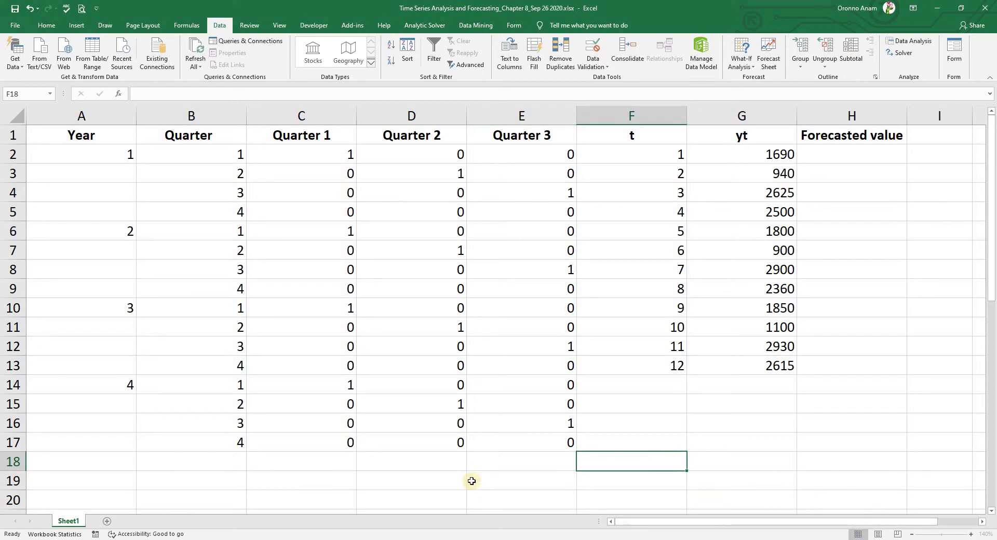
click(427, 483)
text(N)
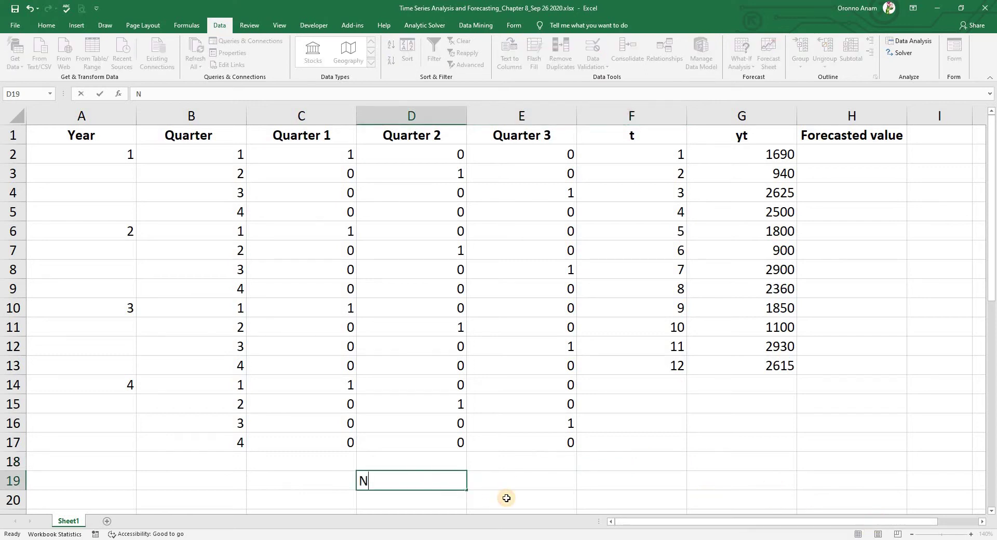
text(ow, we have to)
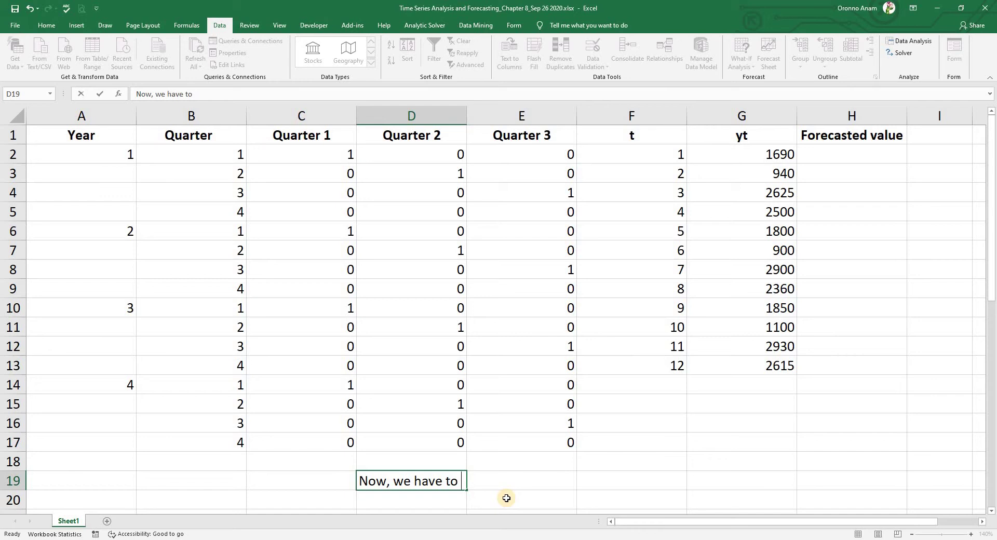
text(ake the graph)
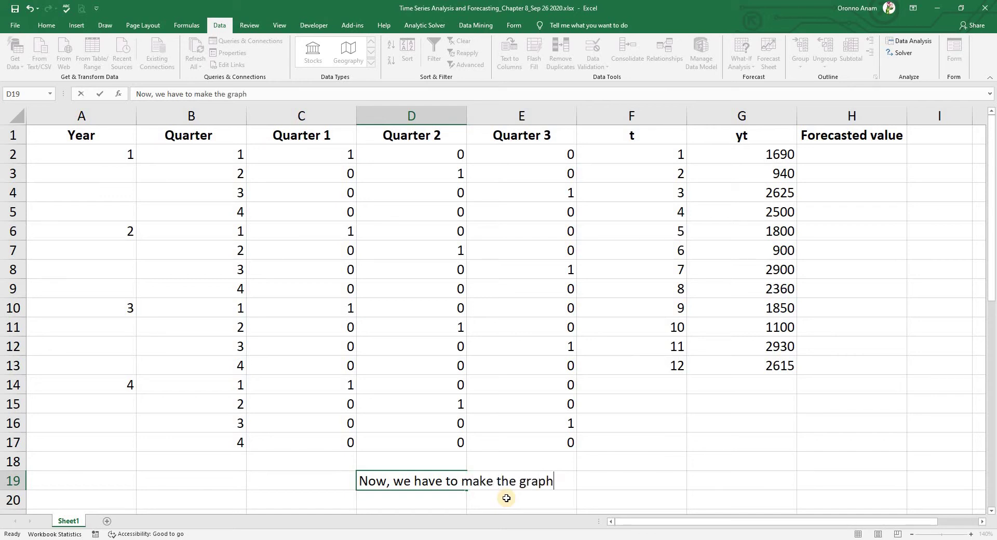
click(595, 481)
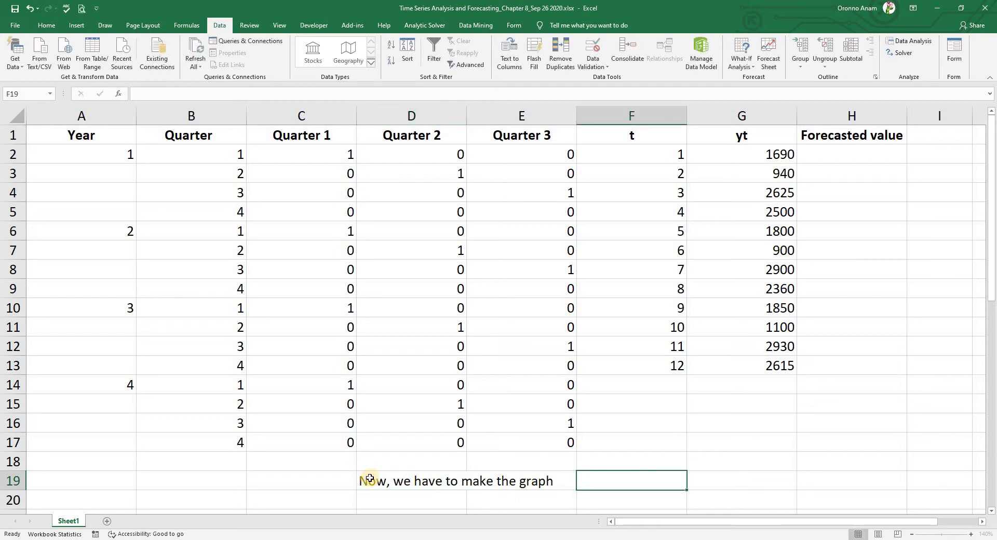
click(370, 478)
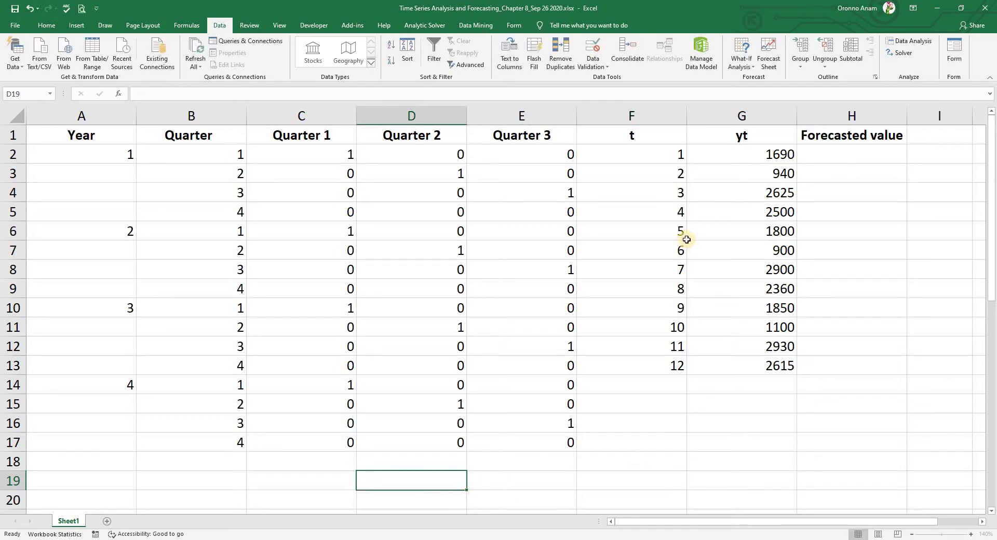
click(77, 25)
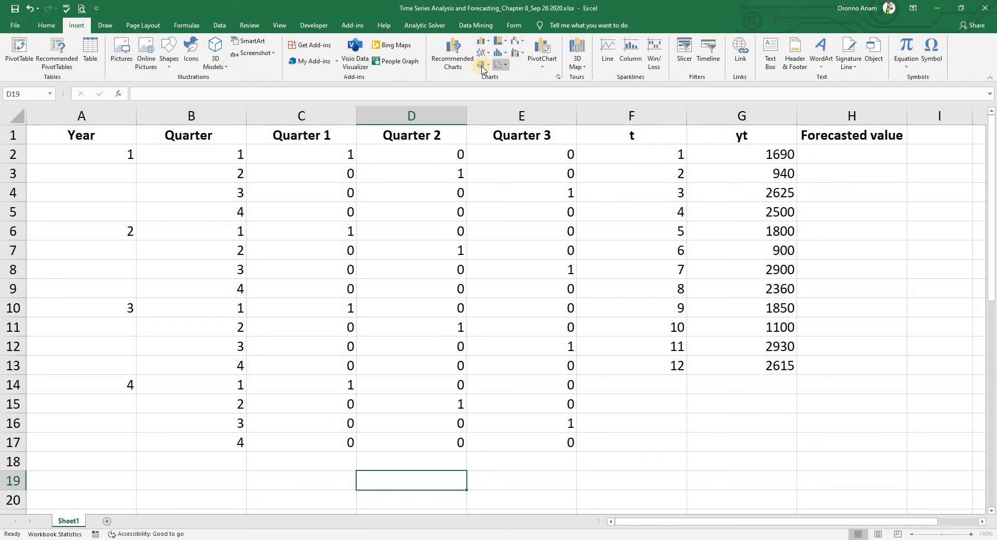
Insert an empty 2-D line chart and position it beside the yt and Forecasted value columns
click(488, 56)
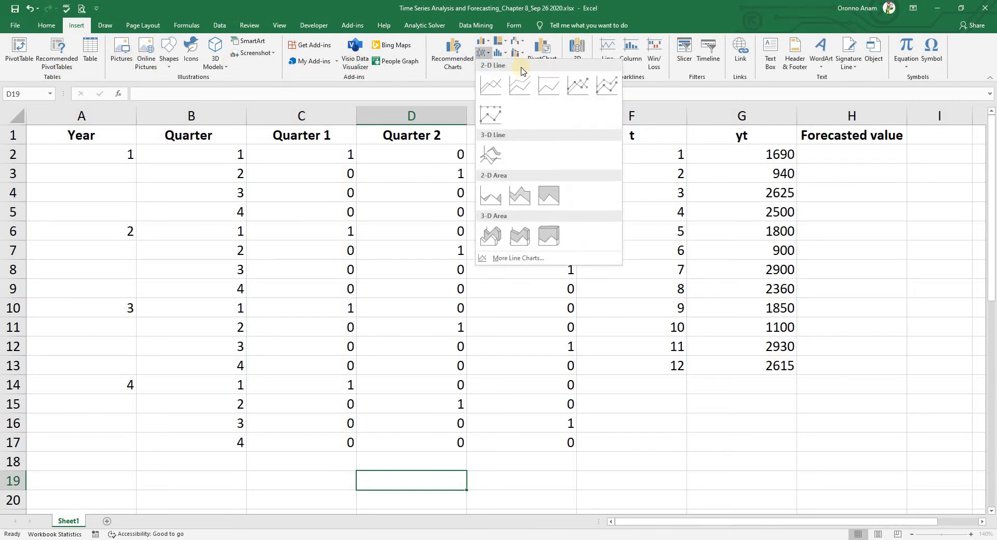
click(582, 85)
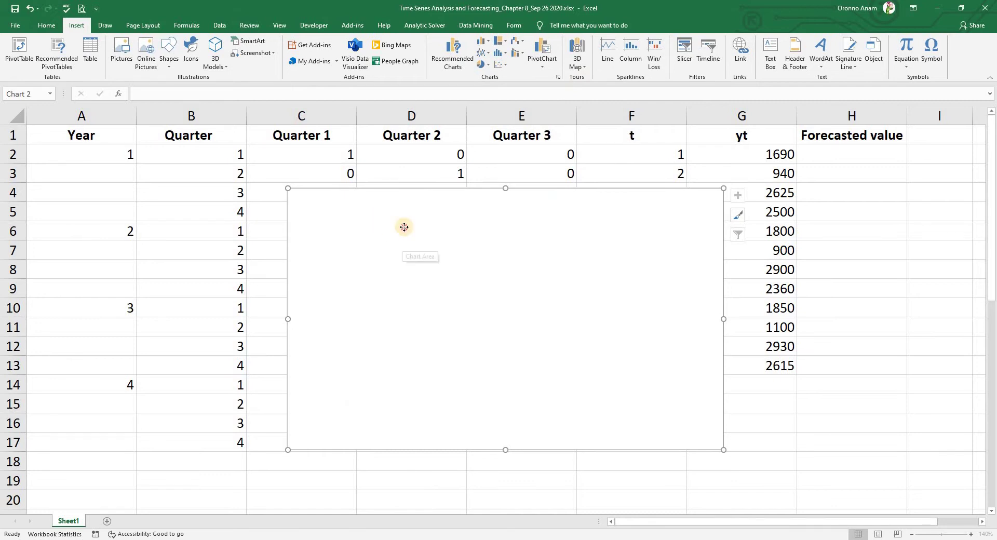
drag(404, 227, 748, 211)
drag(712, 522, 828, 522)
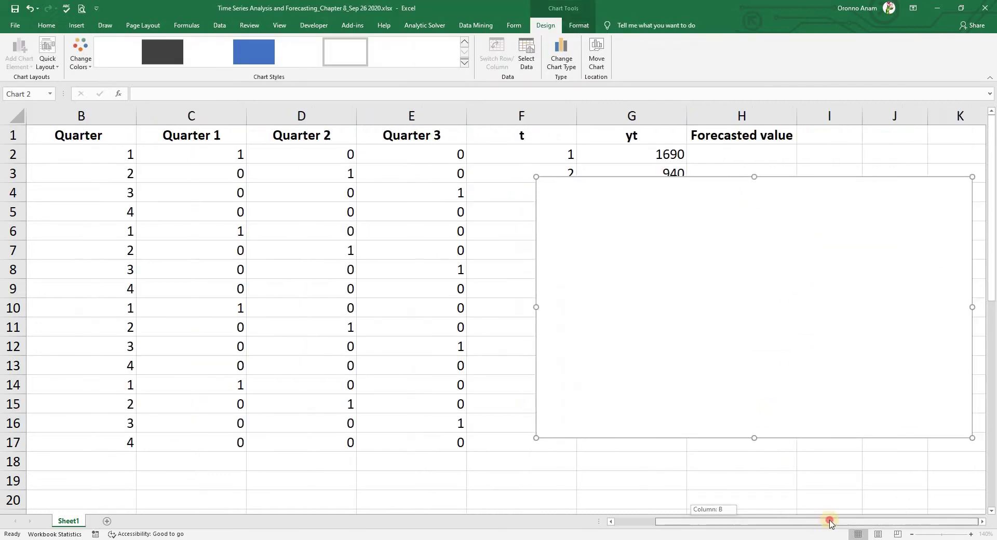
click(983, 522)
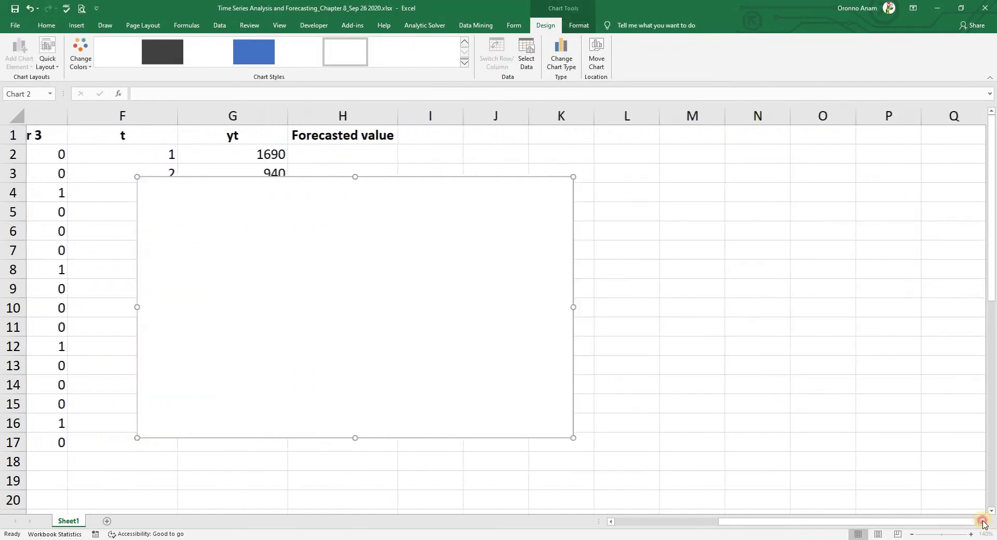
drag(586, 241, 587, 230)
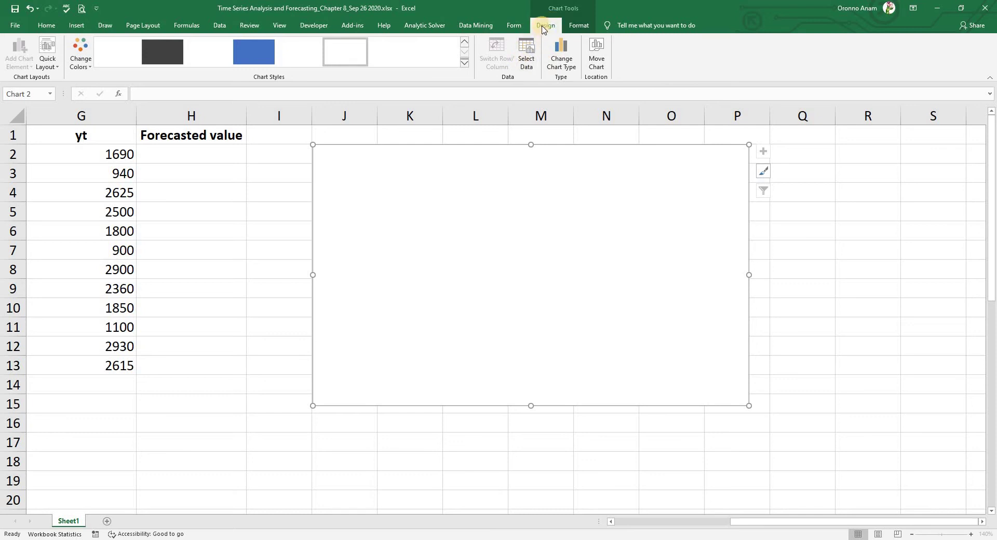
Add a chart series named from G1 (yt) with values G2:G13
click(526, 59)
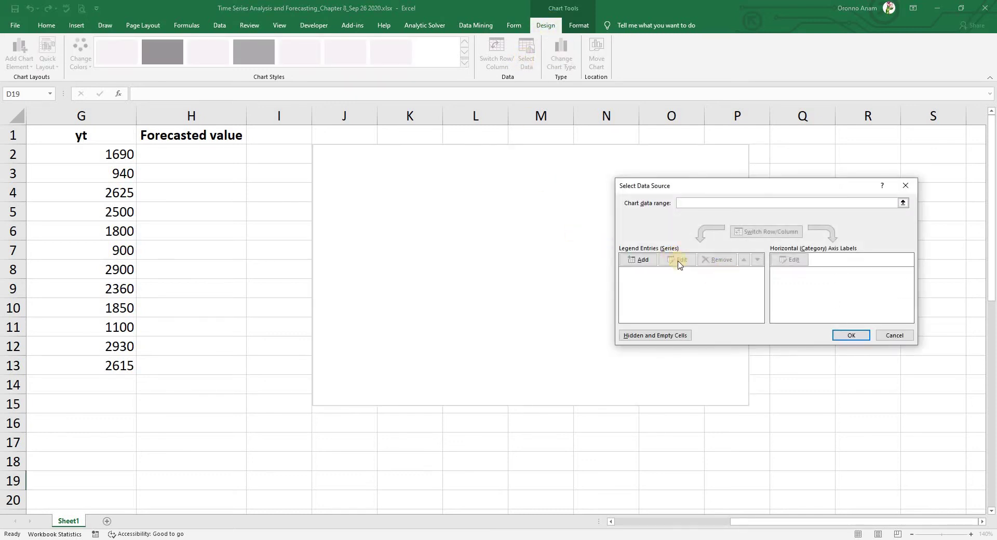
click(641, 262)
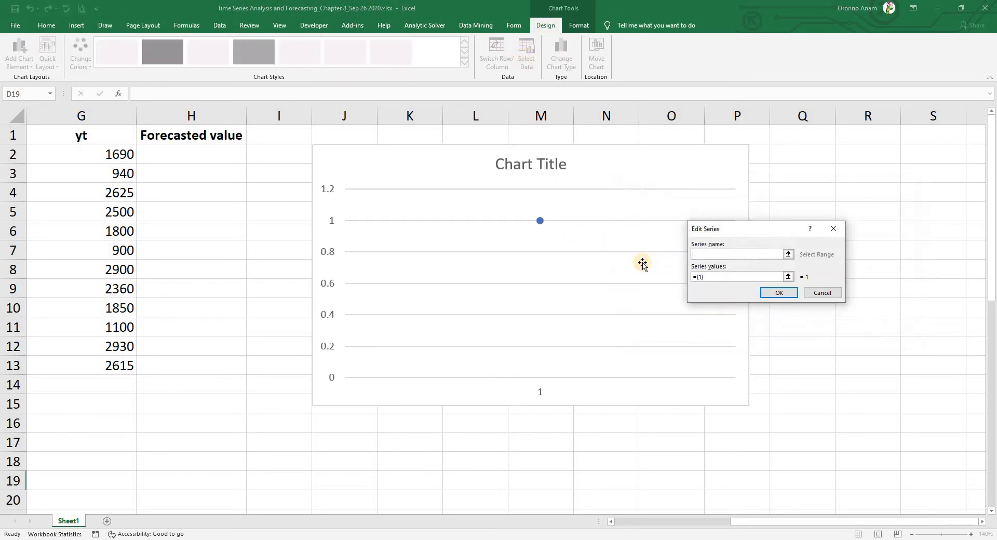
click(789, 254)
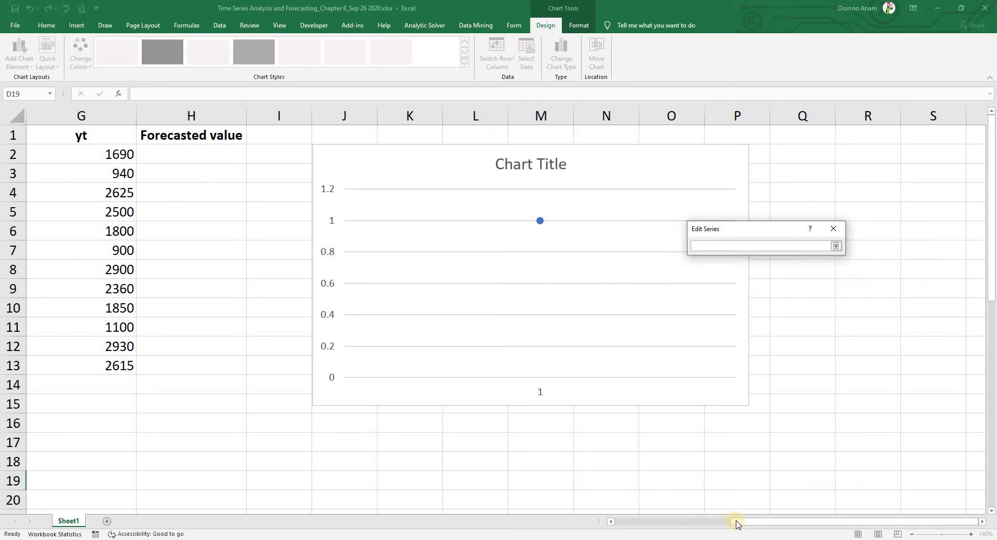
click(97, 132)
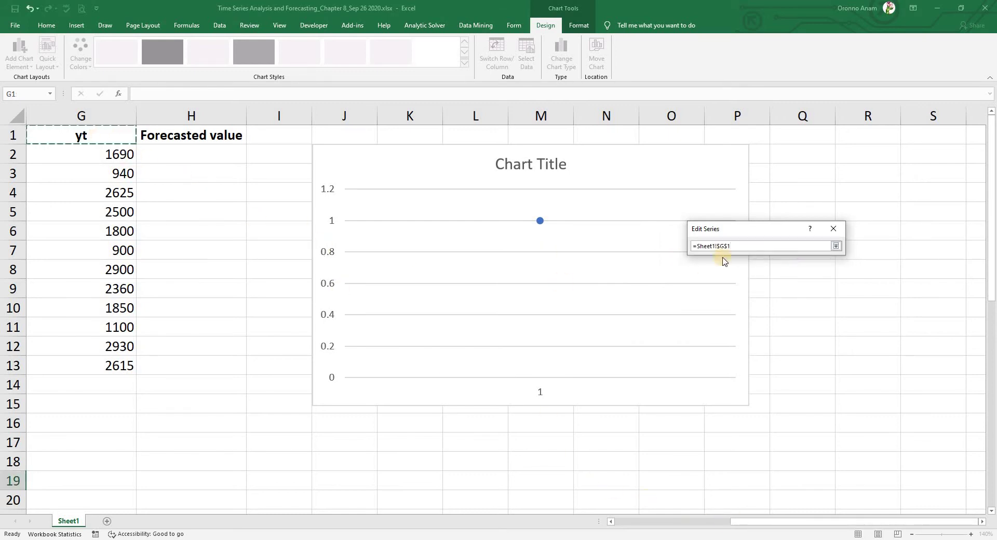
click(837, 246)
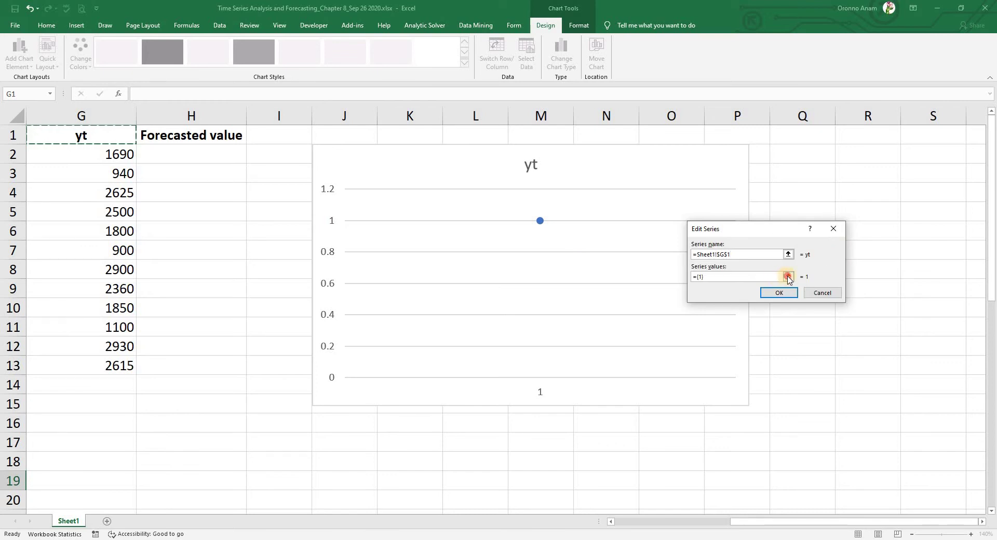
click(788, 278)
drag(123, 155, 118, 367)
click(837, 246)
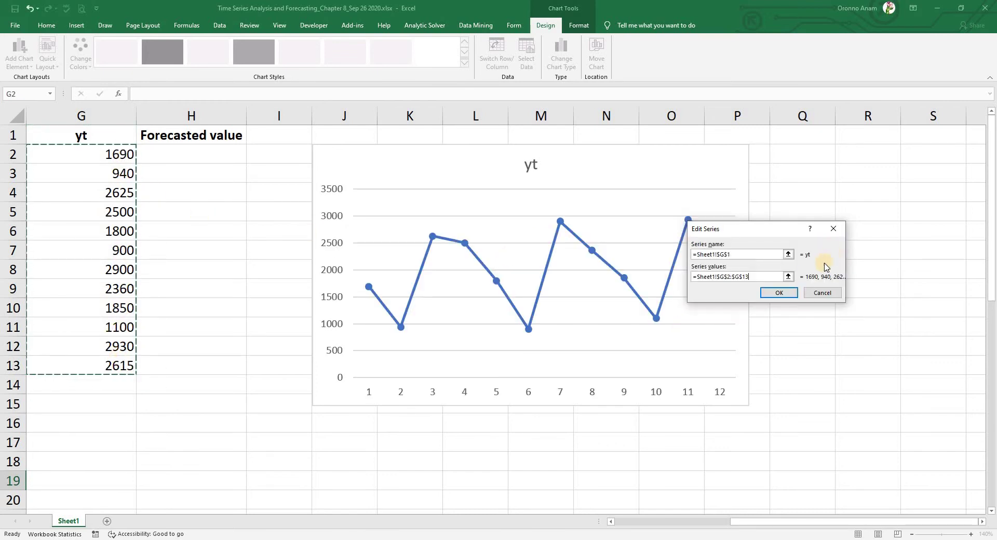
click(782, 292)
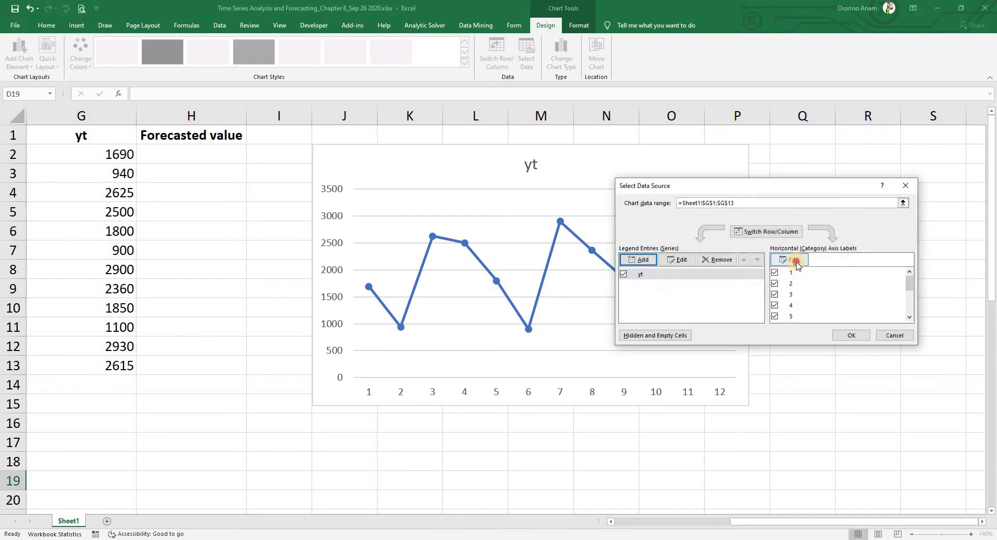
Use A1:B13 (Year and Quarter) as the chart's horizontal axis labels and apply
click(790, 259)
drag(756, 528, 601, 529)
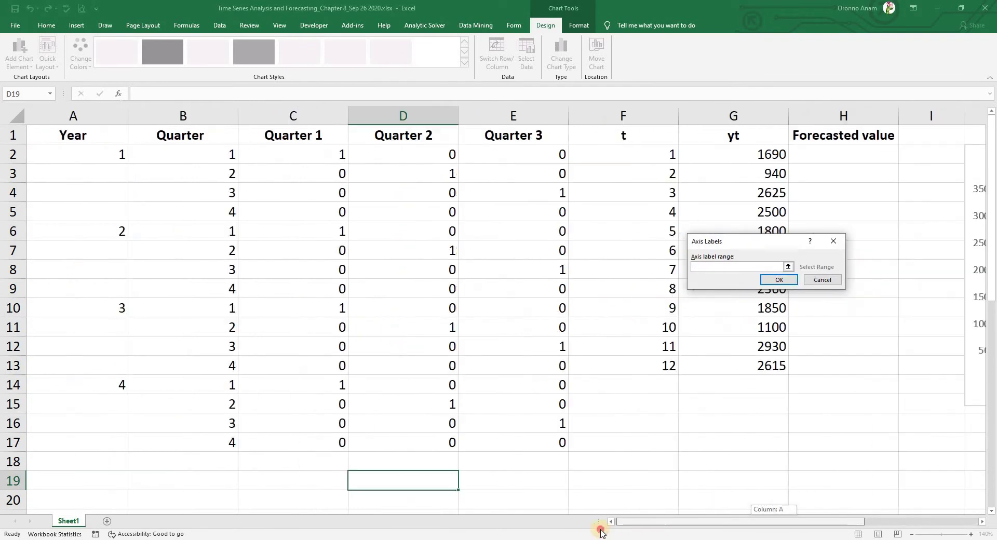
drag(108, 134, 215, 370)
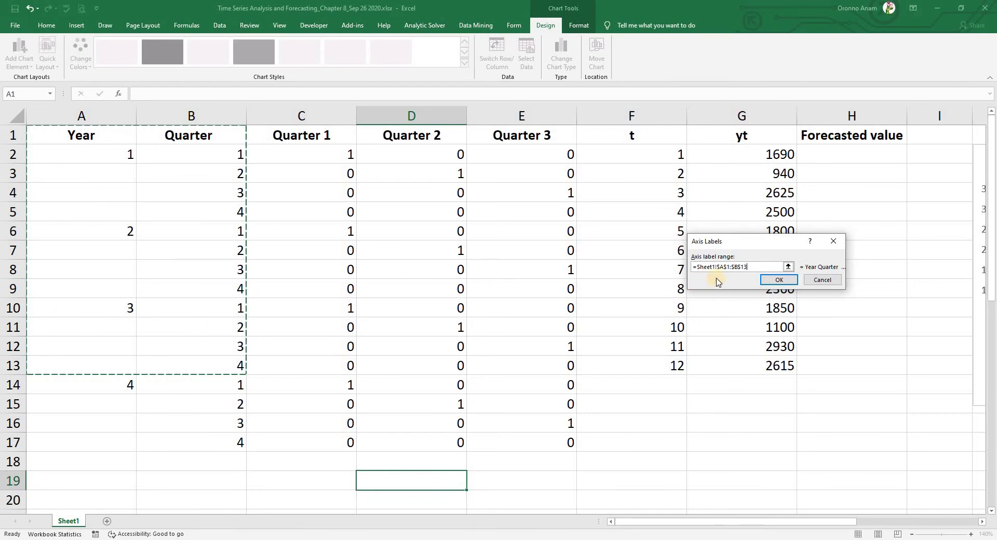
click(778, 279)
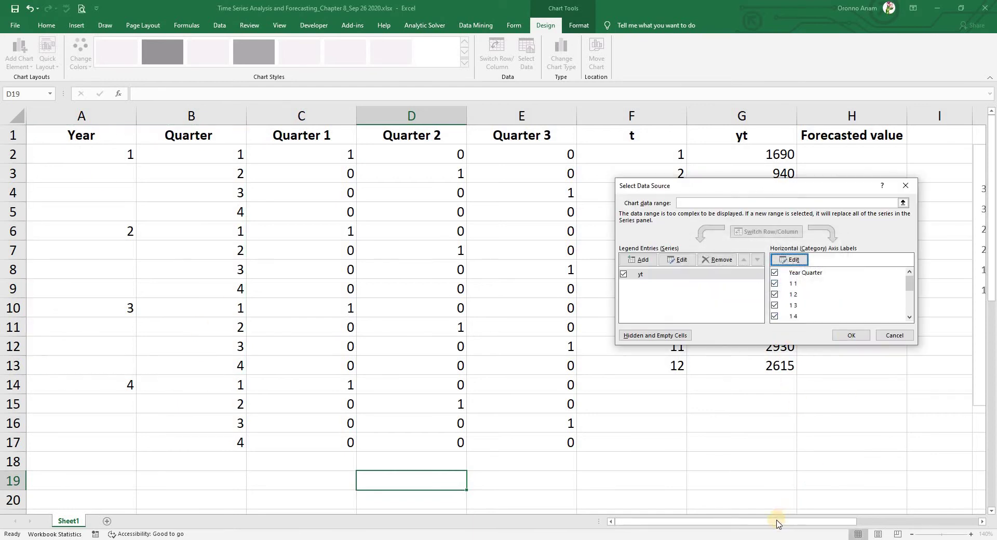
click(851, 335)
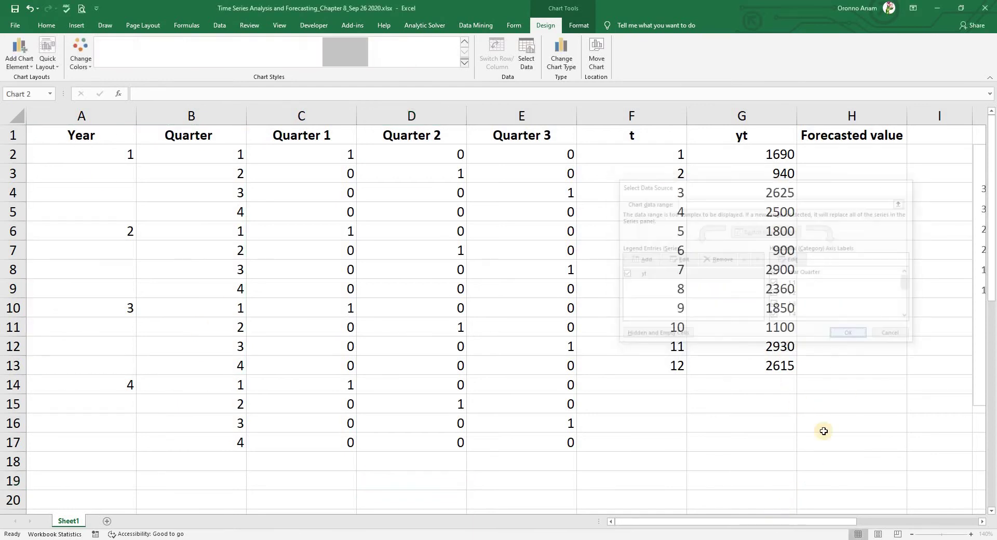
drag(793, 527, 909, 525)
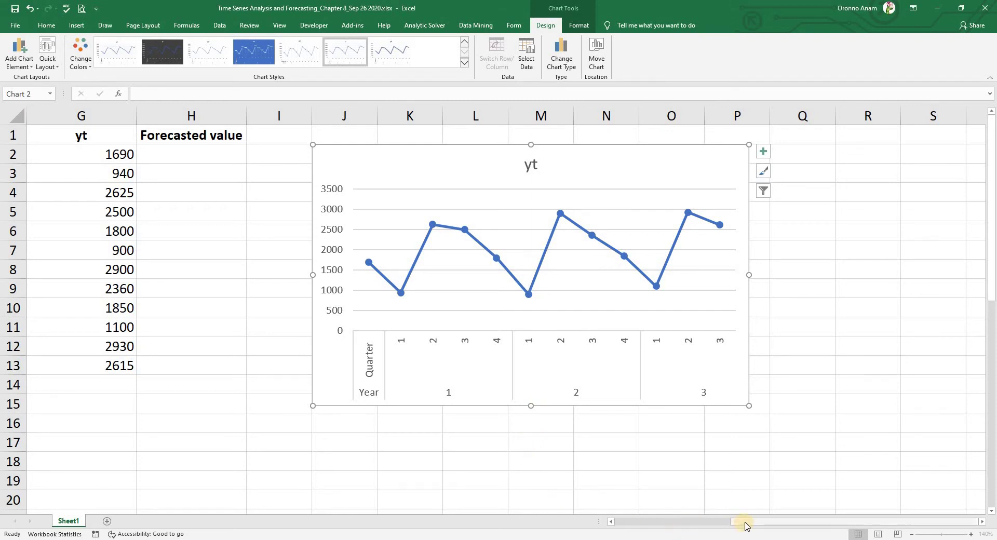
drag(746, 526, 606, 525)
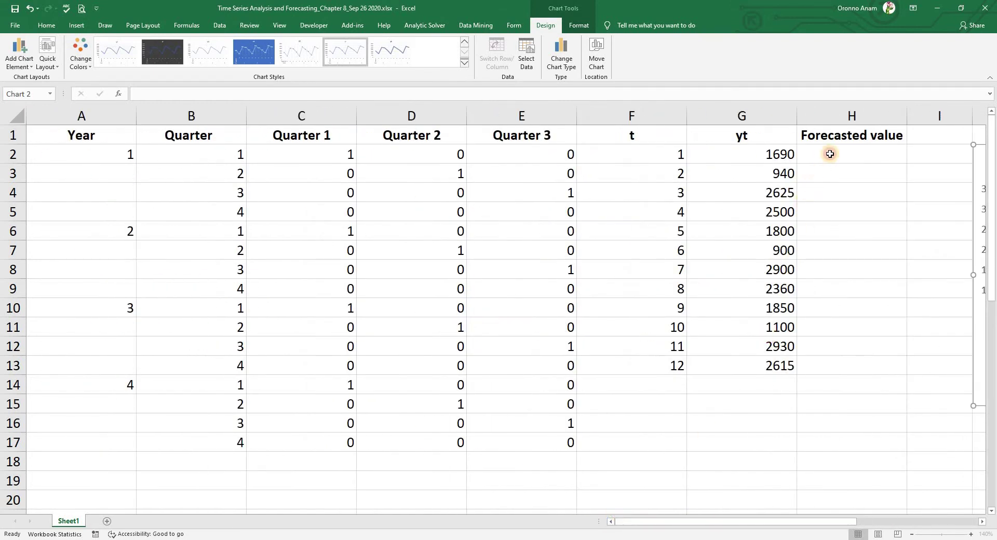
Select H2:H13, then type the note 'Now, we have to find the forecast value from Regression' in C19
drag(830, 154, 832, 369)
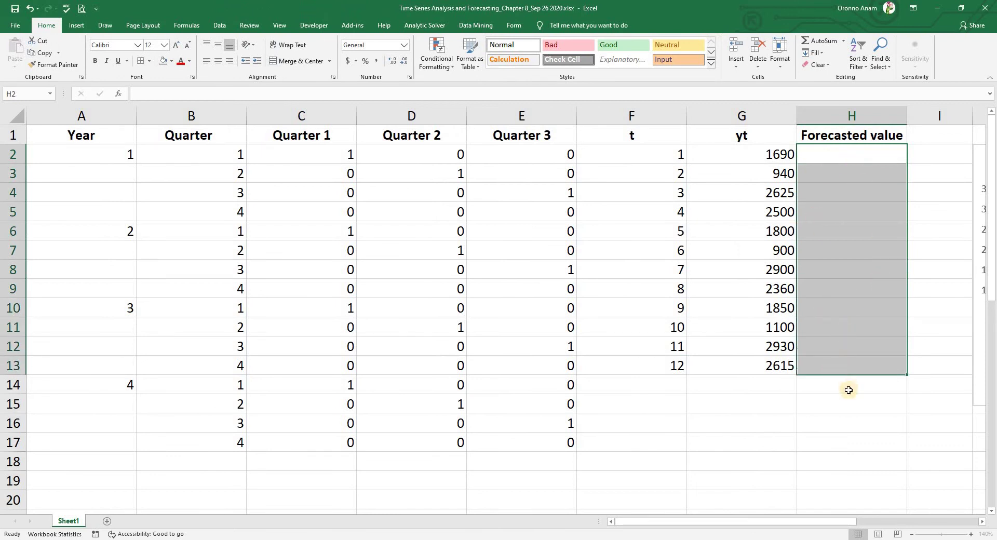
click(850, 368)
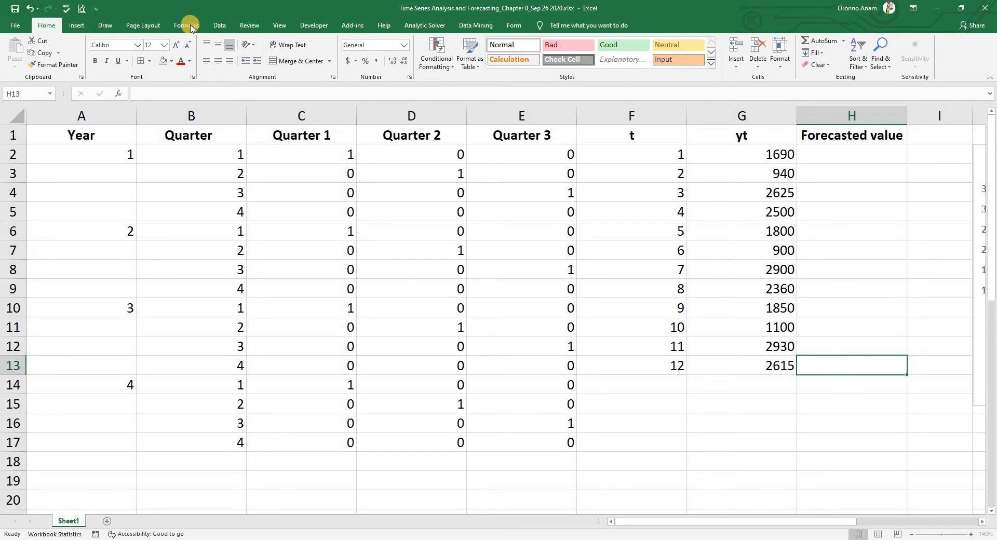
click(332, 480)
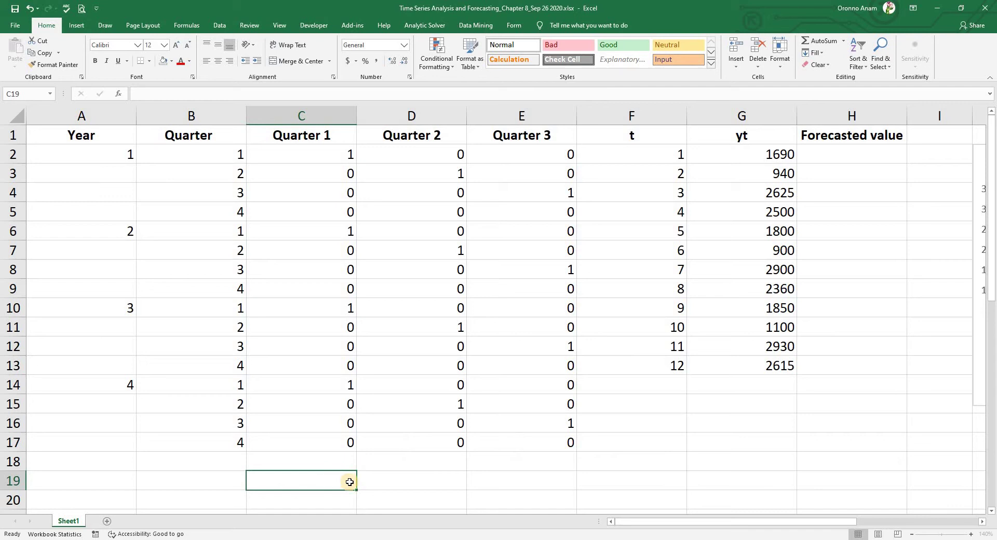
text(N)
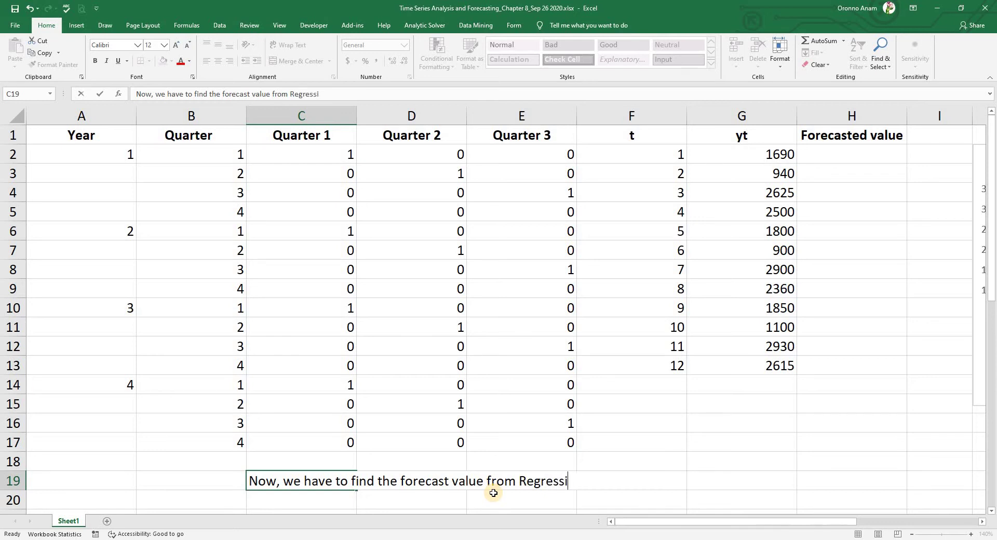
Clear the note from row 19 and select Forecasted value cell H2
click(619, 461)
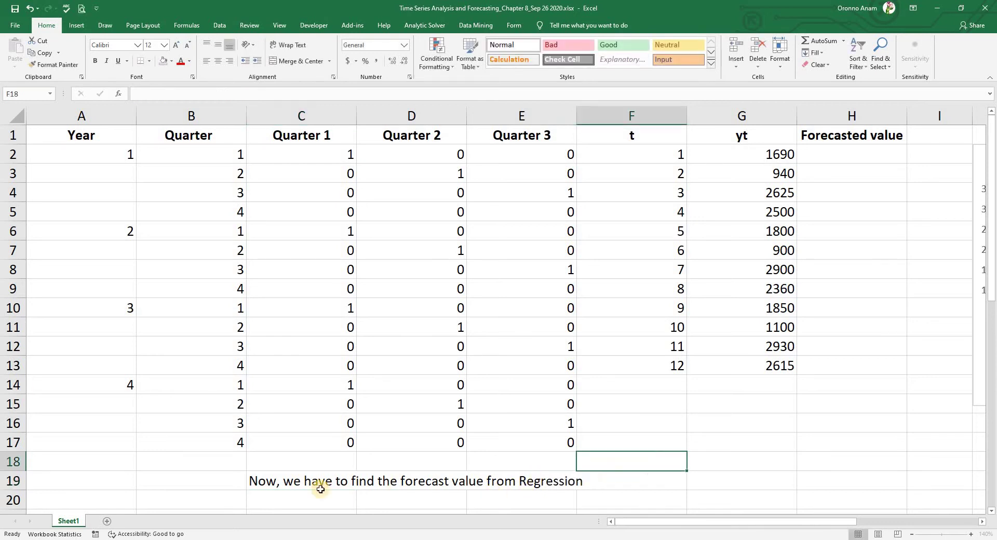
drag(271, 483, 620, 489)
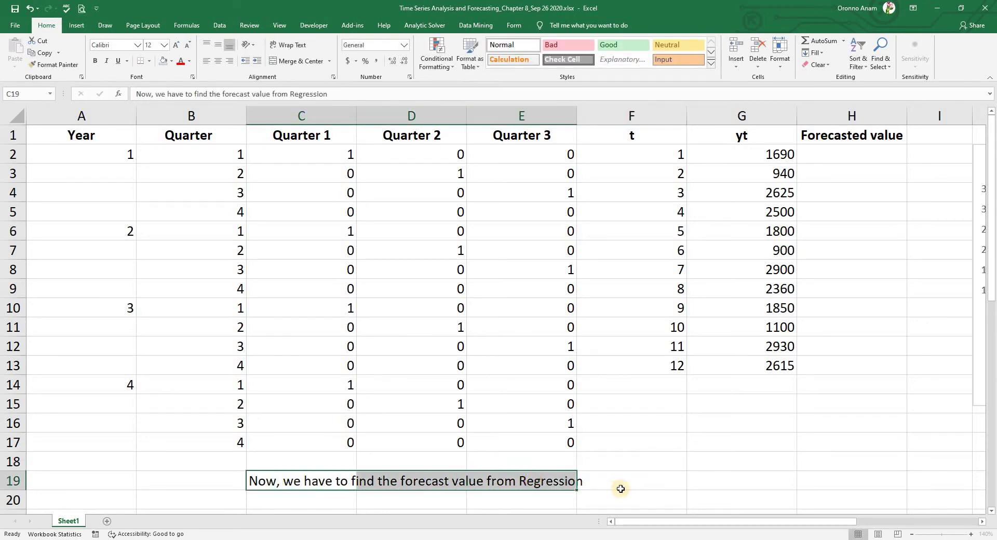
key(Delete)
click(621, 488)
click(837, 154)
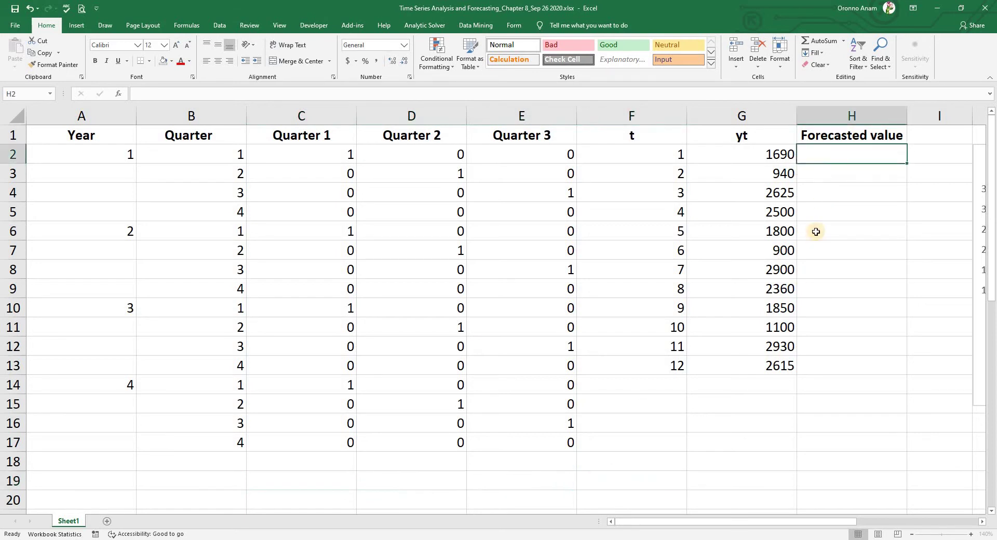
Start a Data Analysis Regression with yt range G1:G13 as the Y input
click(218, 26)
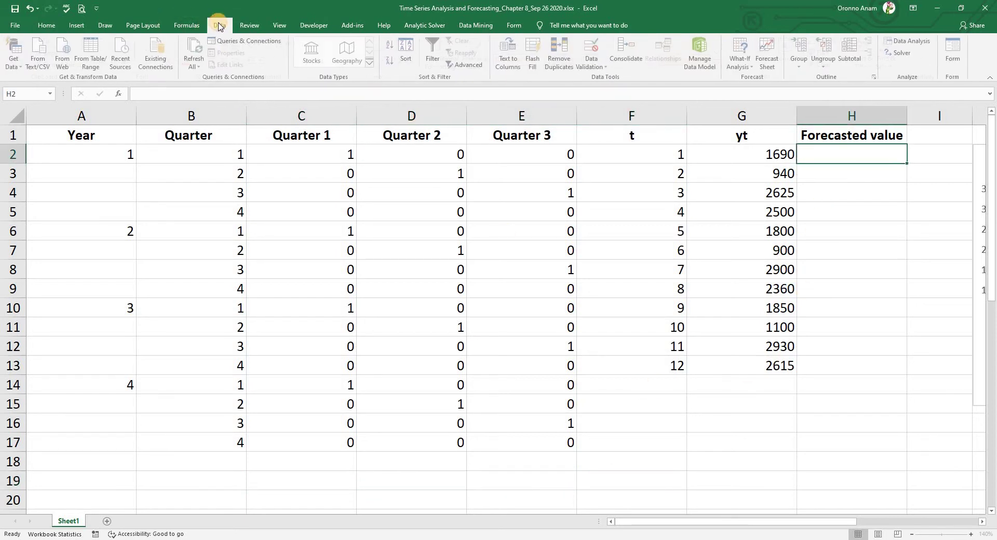
click(916, 46)
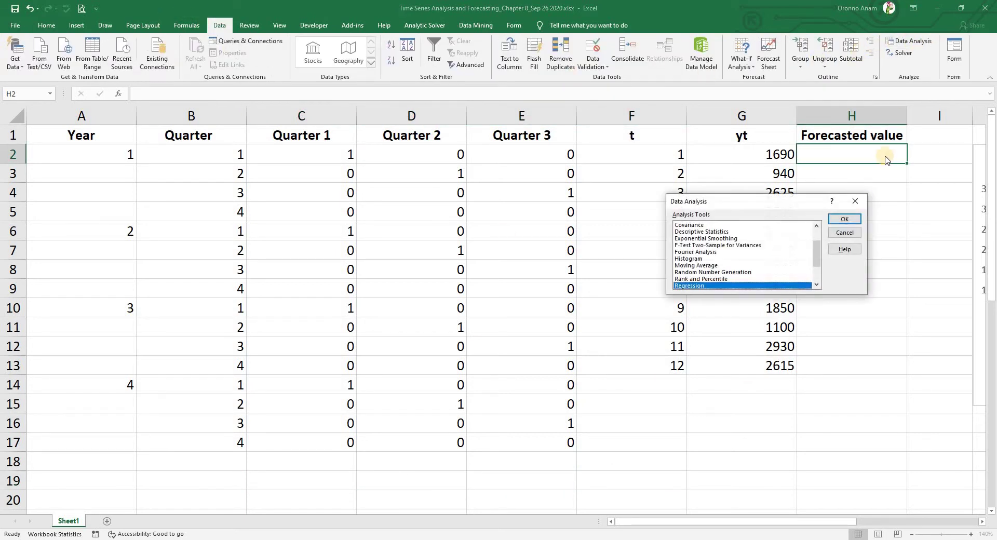
scroll(727, 276, down, 1)
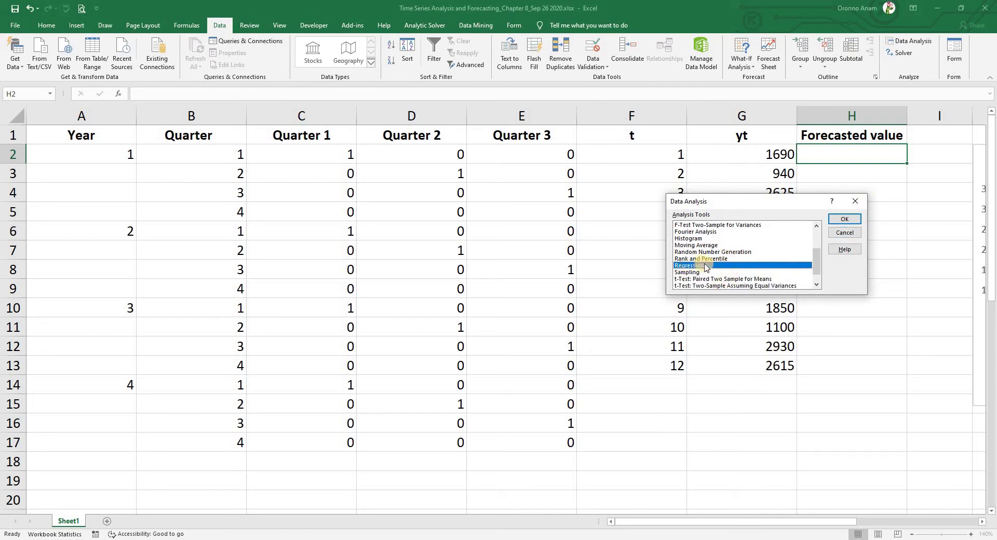
click(845, 218)
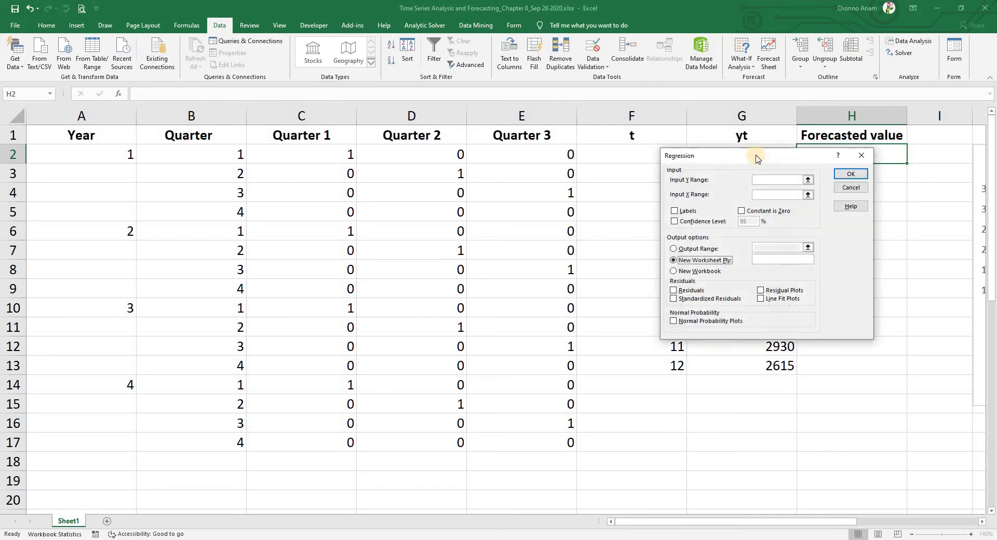
drag(756, 152, 396, 183)
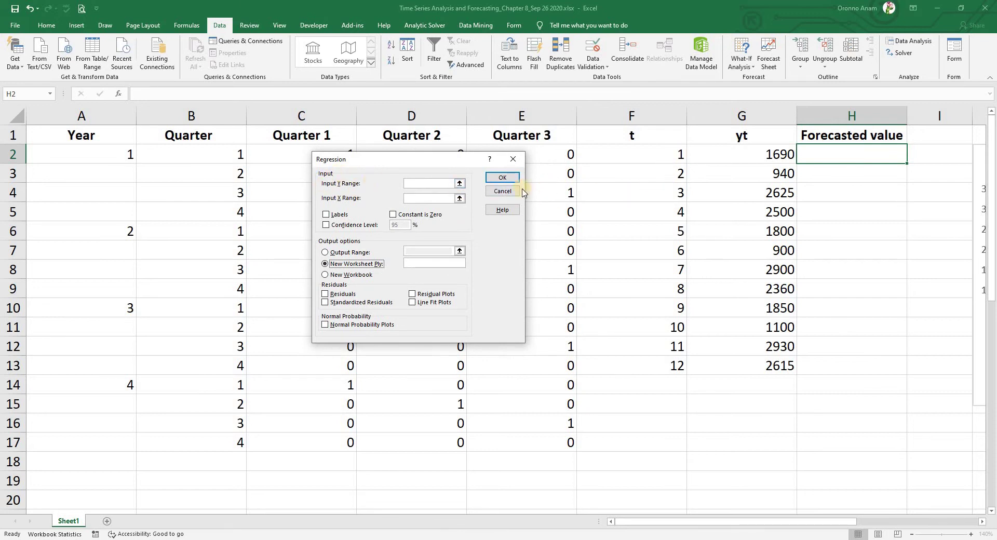
click(452, 185)
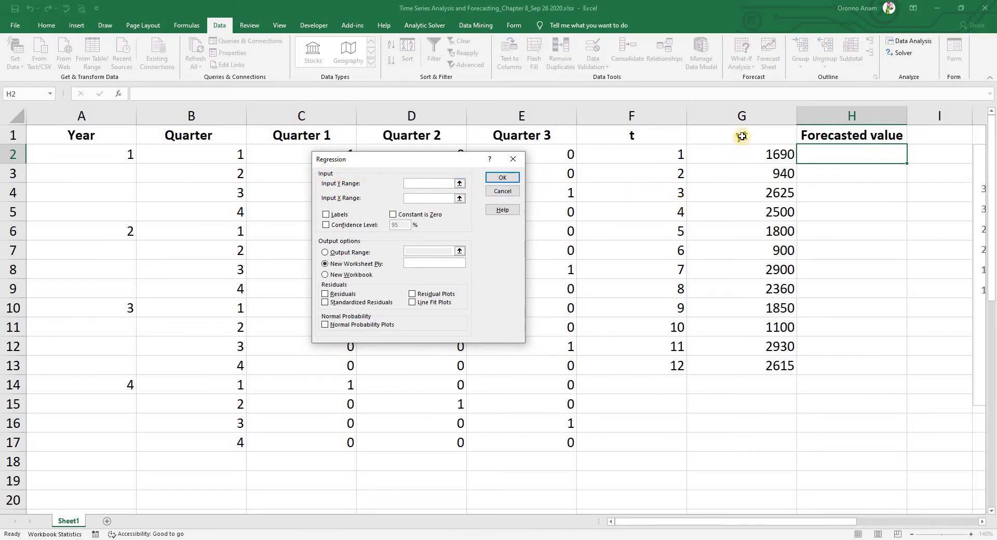
drag(742, 136, 748, 364)
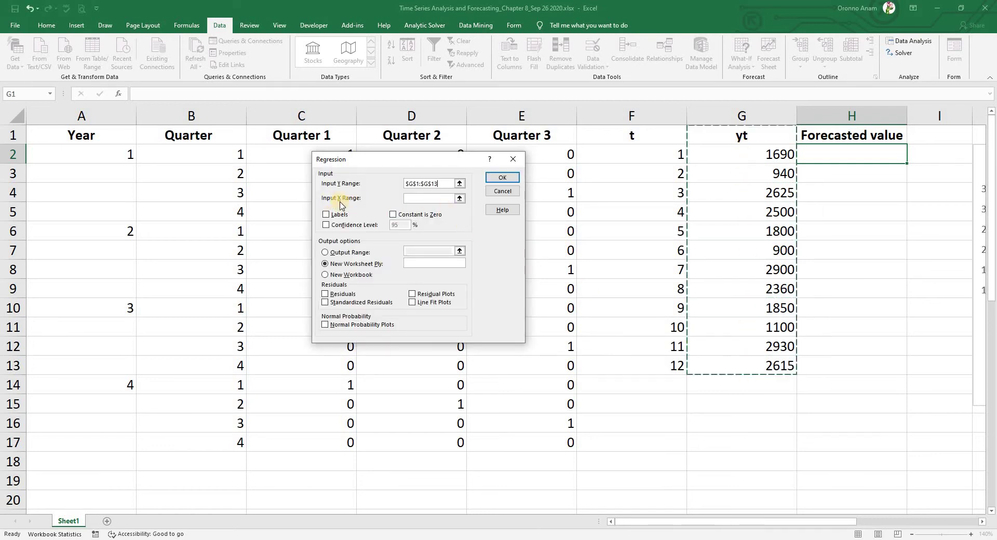
mouse_move(389, 160)
mouse_down()
mouse_move(815, 210)
mouse_move(742, 185)
mouse_up()
Set X range C1:F13, enable Labels, output to A20, and run the regression
click(862, 222)
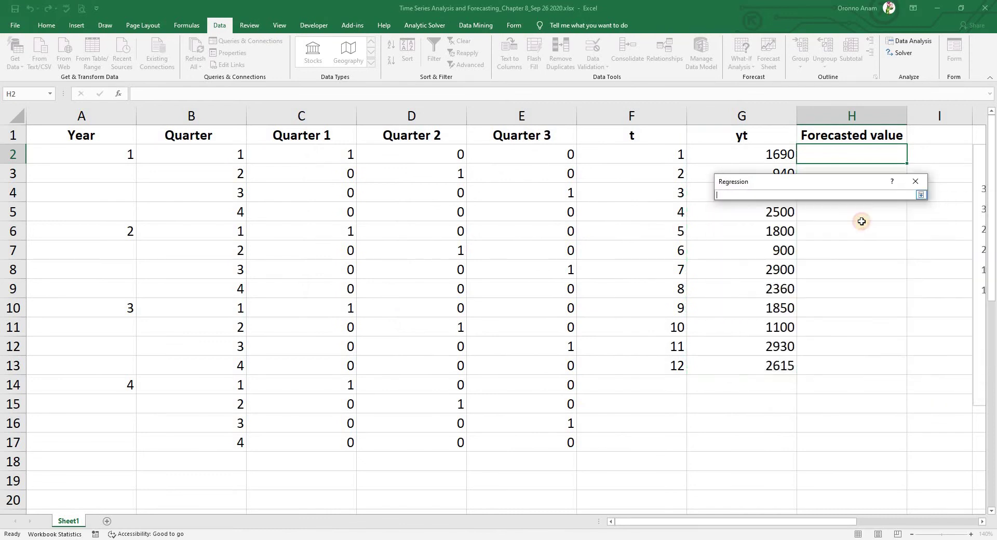
drag(285, 133, 649, 367)
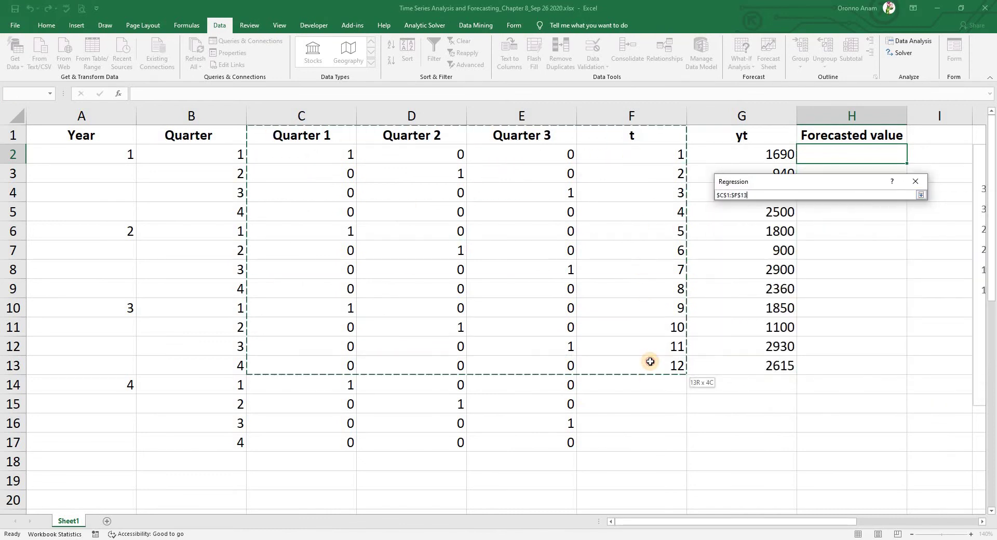
click(921, 195)
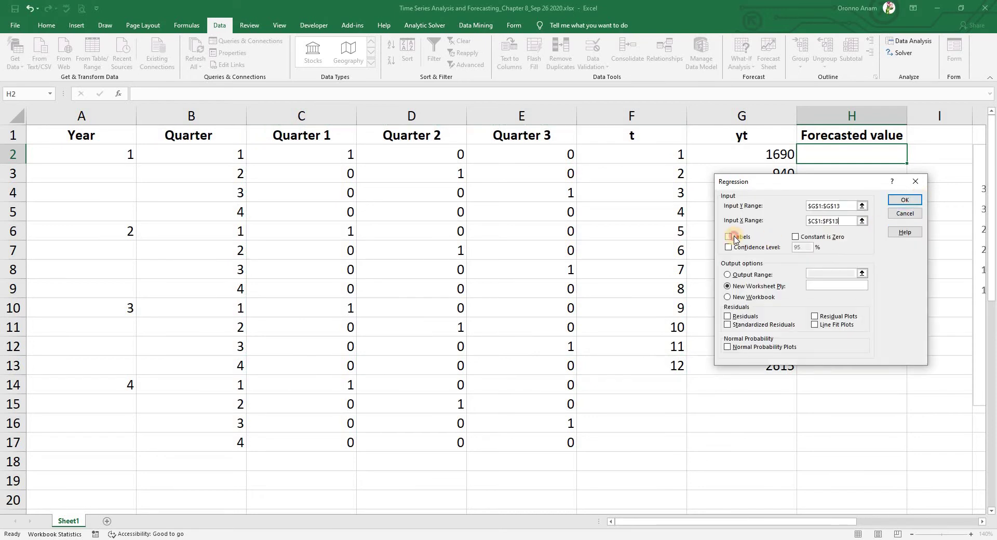
click(734, 237)
click(752, 276)
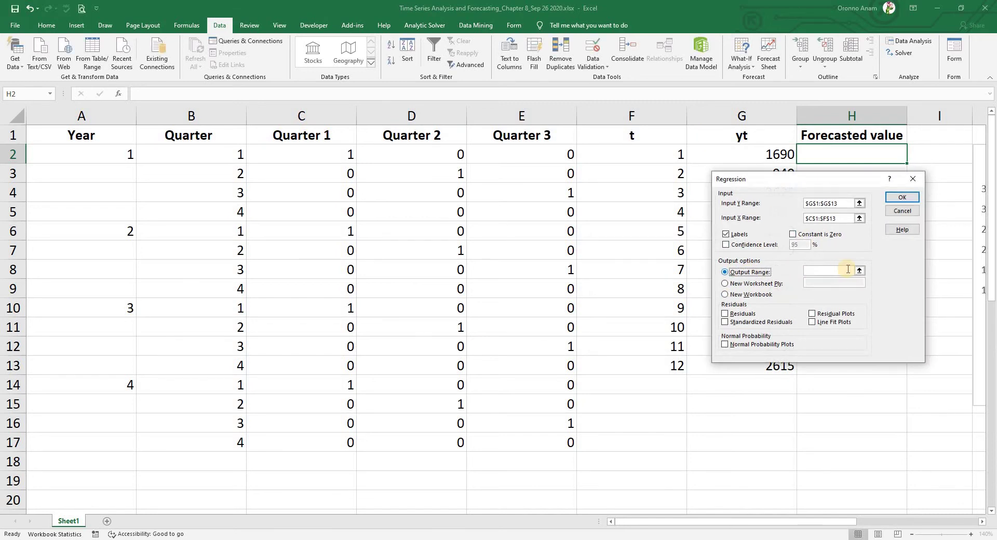
click(859, 271)
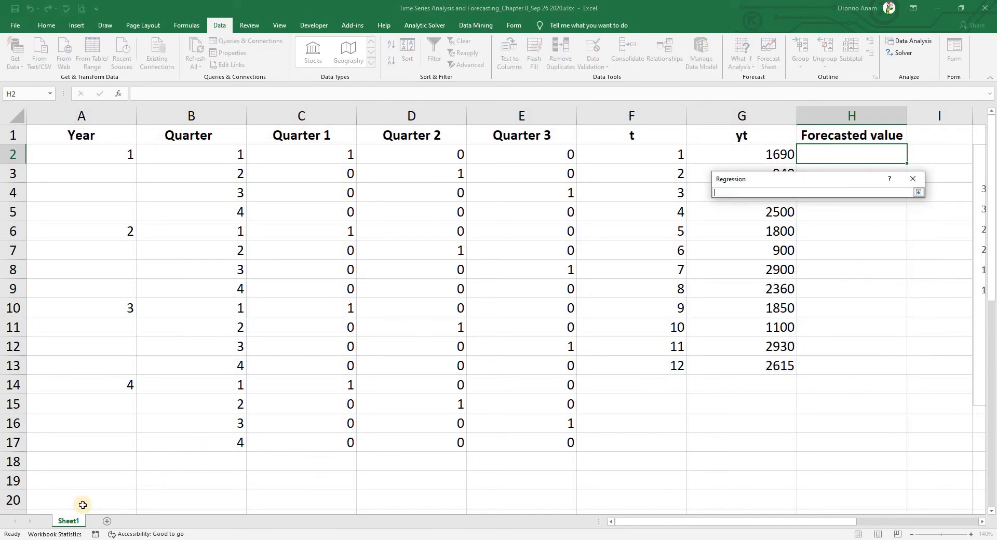
scroll(79, 501, down, 2)
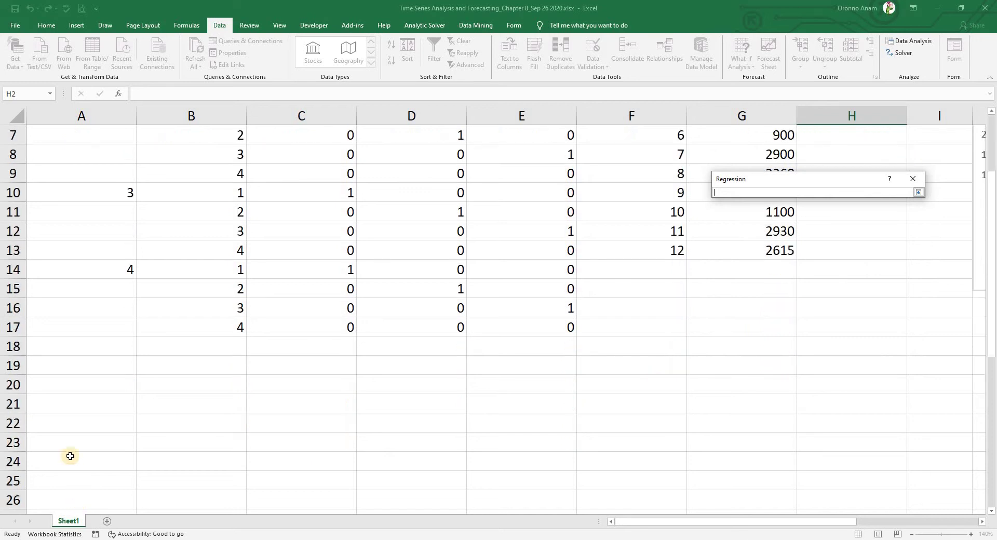
click(62, 385)
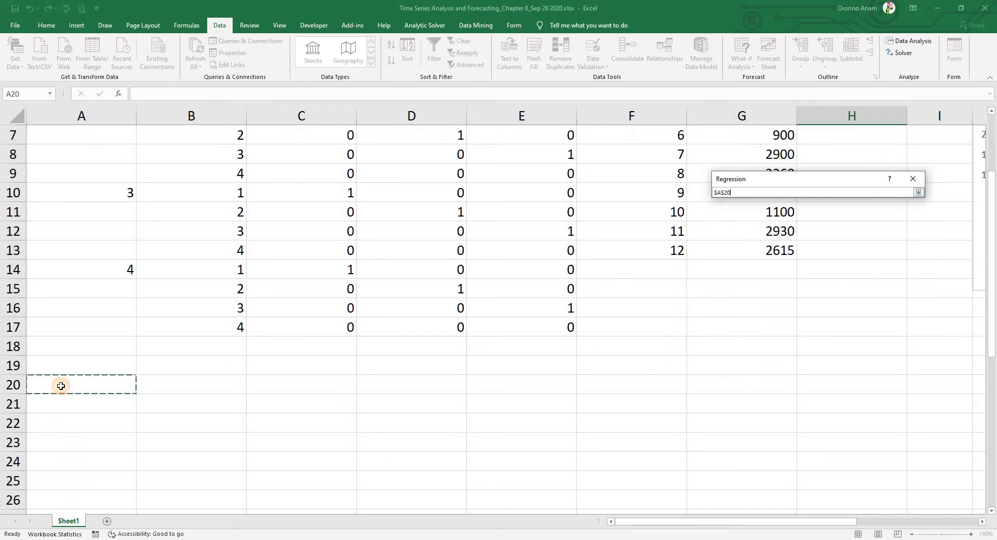
click(919, 193)
click(903, 199)
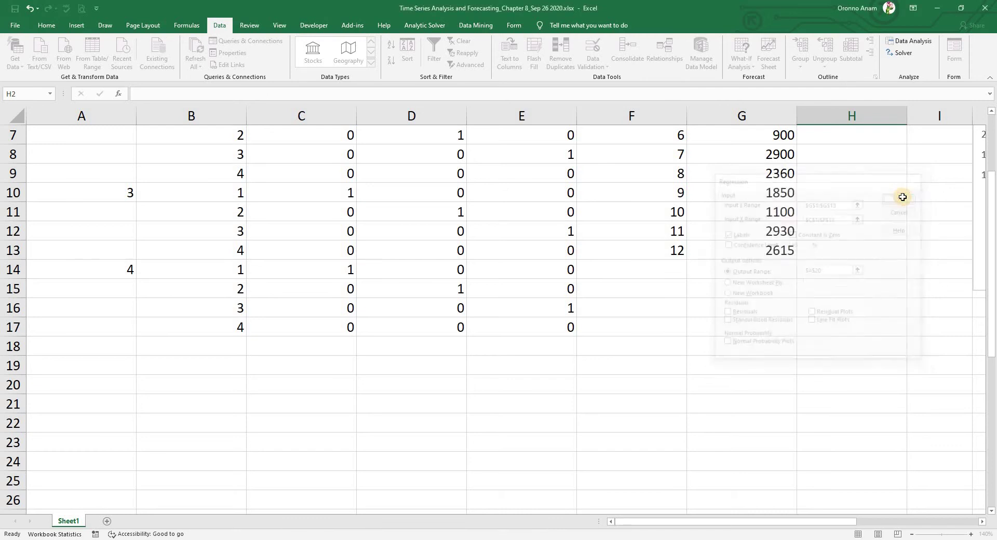
scroll(467, 339, down, 3)
scroll(452, 354, down, 4)
scroll(432, 366, down, 1)
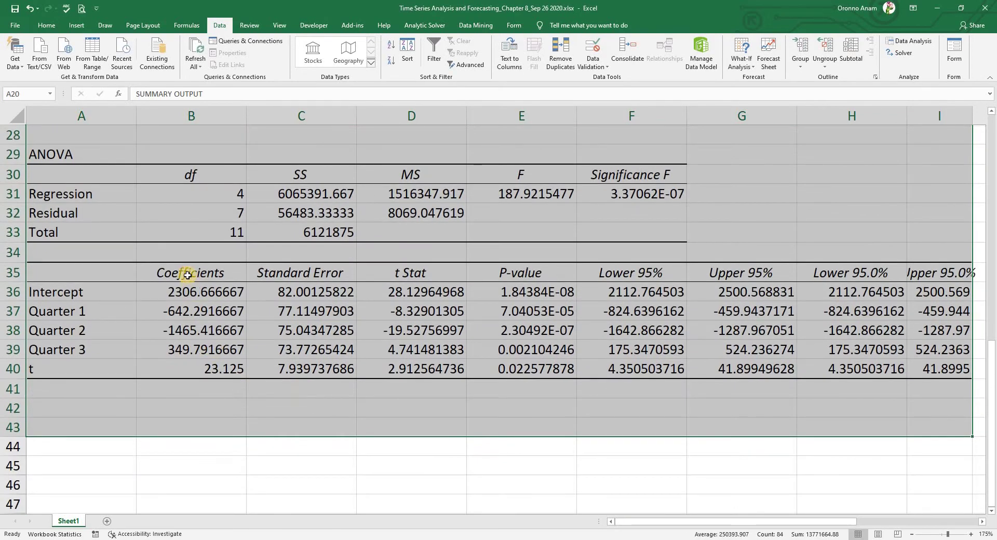
click(173, 391)
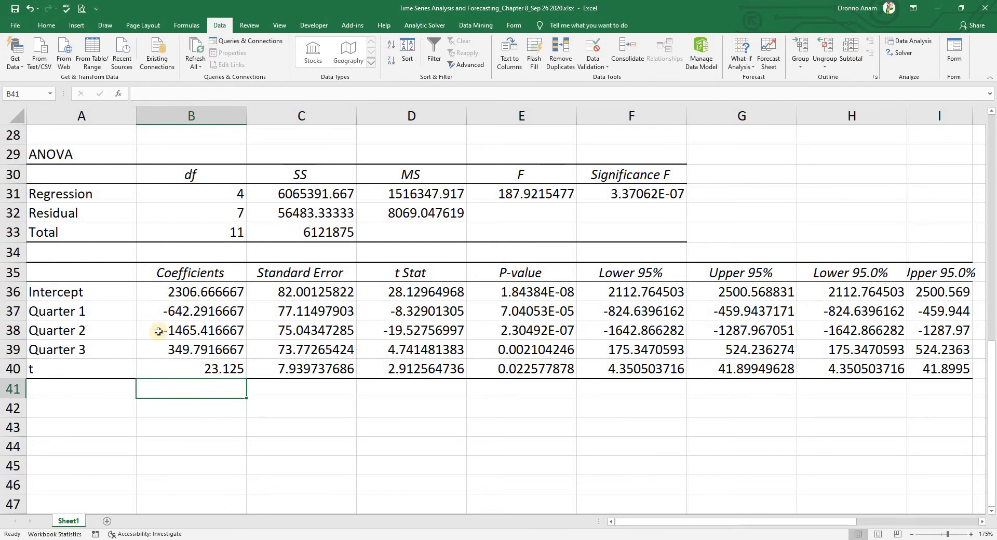
scroll(610, 370, up, 8)
scroll(610, 372, up, 1)
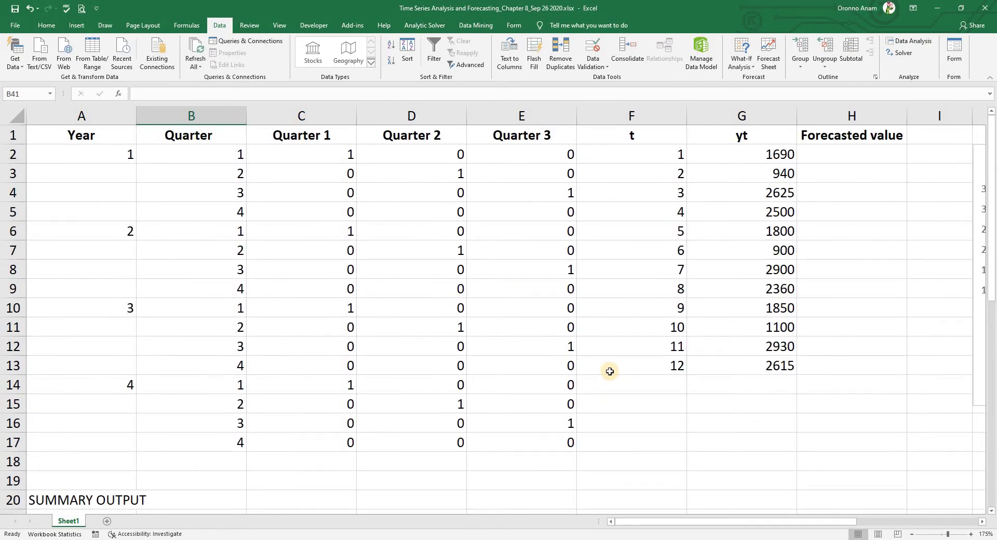
click(856, 151)
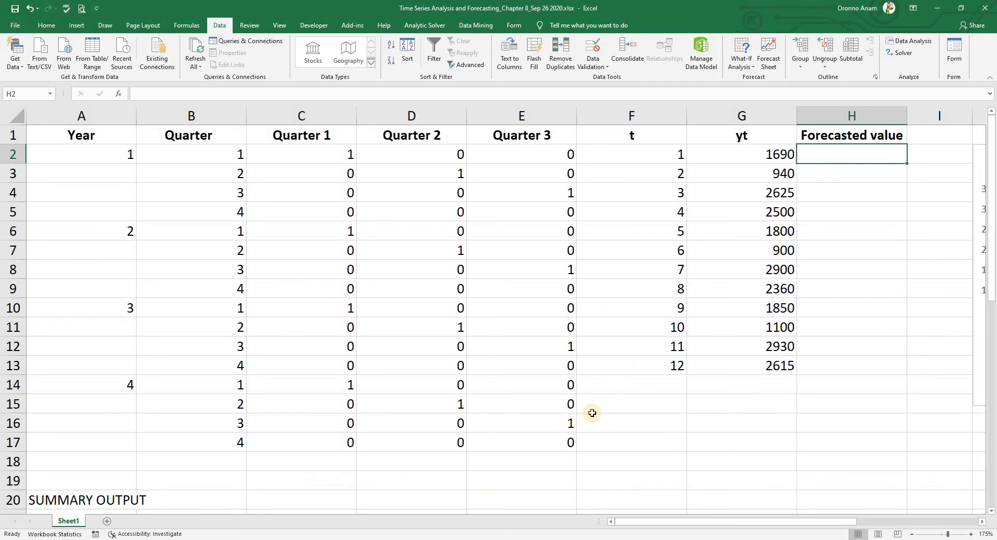
scroll(592, 414, down, 2)
scroll(592, 414, down, 5)
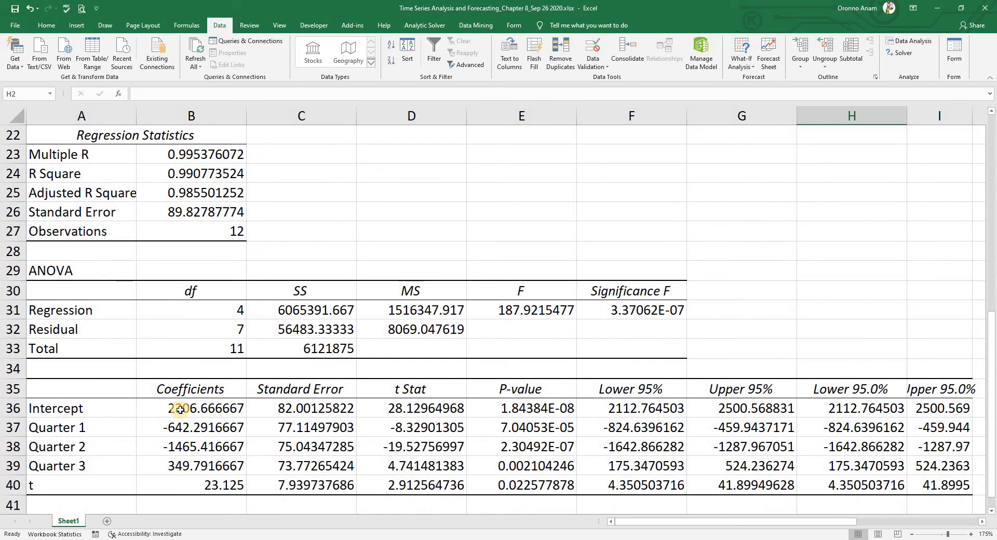
click(180, 410)
click(180, 427)
click(181, 445)
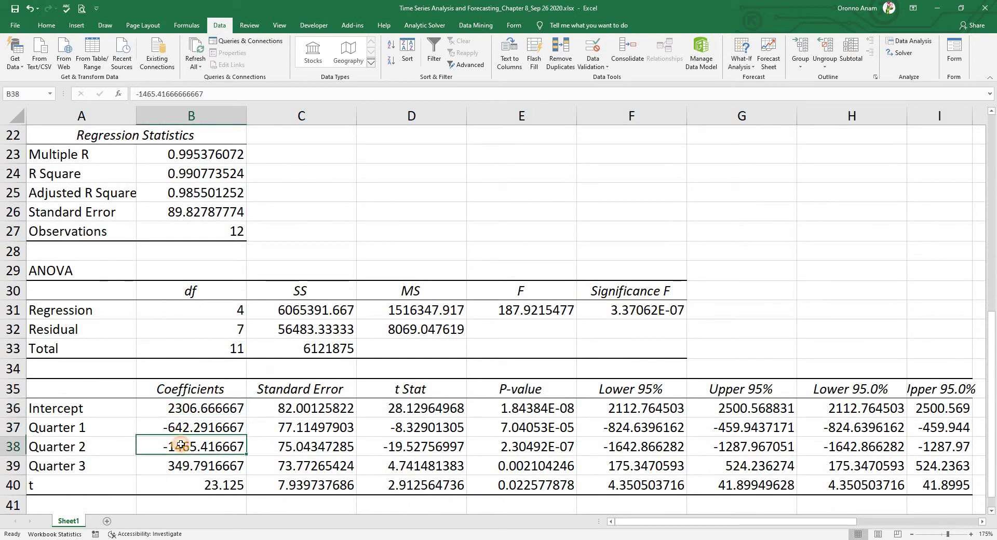
click(180, 465)
click(181, 484)
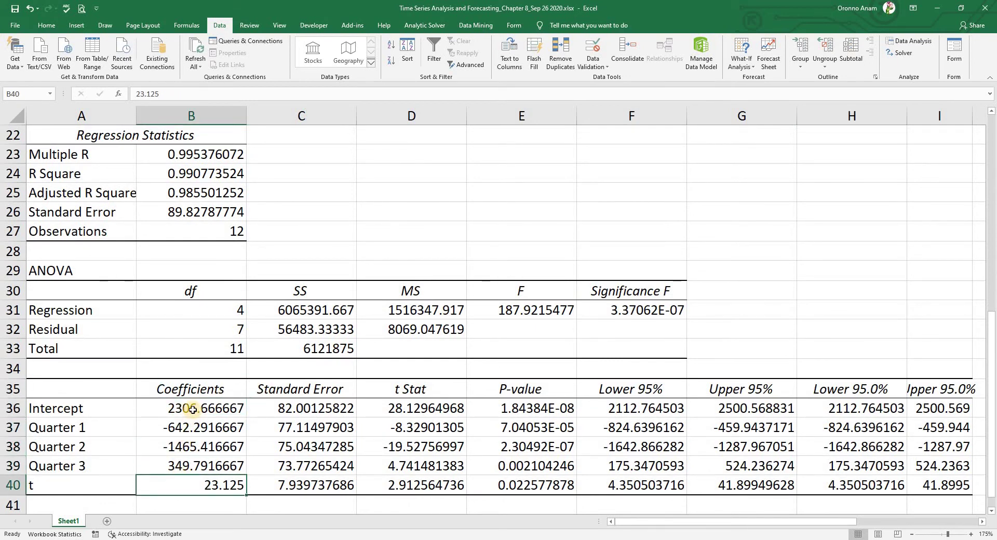
click(193, 410)
scroll(696, 334, up, 7)
click(830, 156)
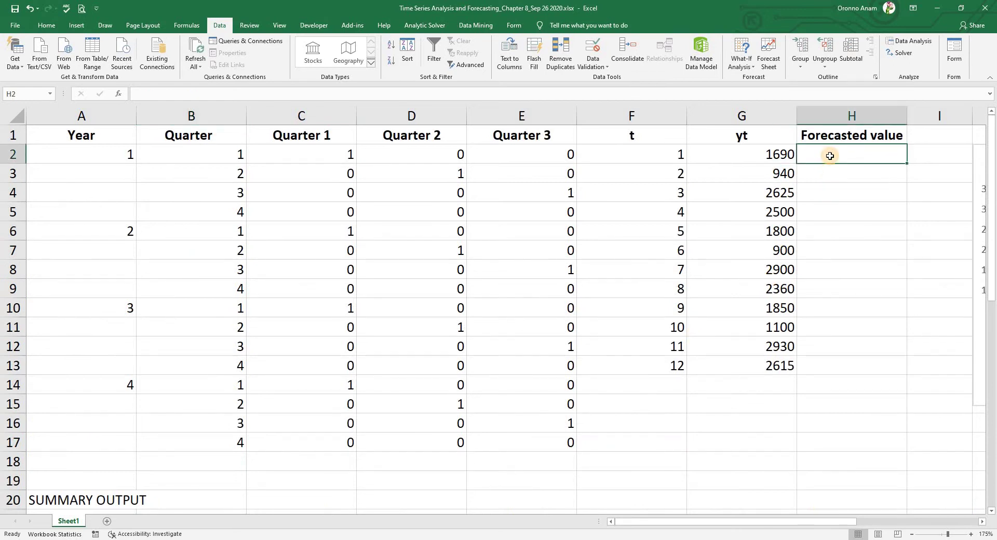
click(333, 481)
Enter a draft note, then clear the note text from C19
text(BE)
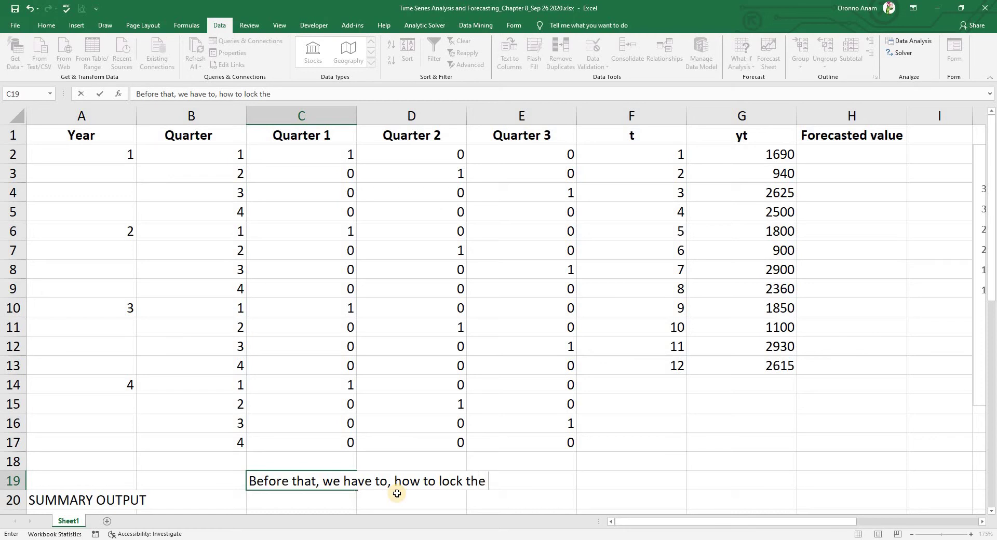
text(cell)
key(Return)
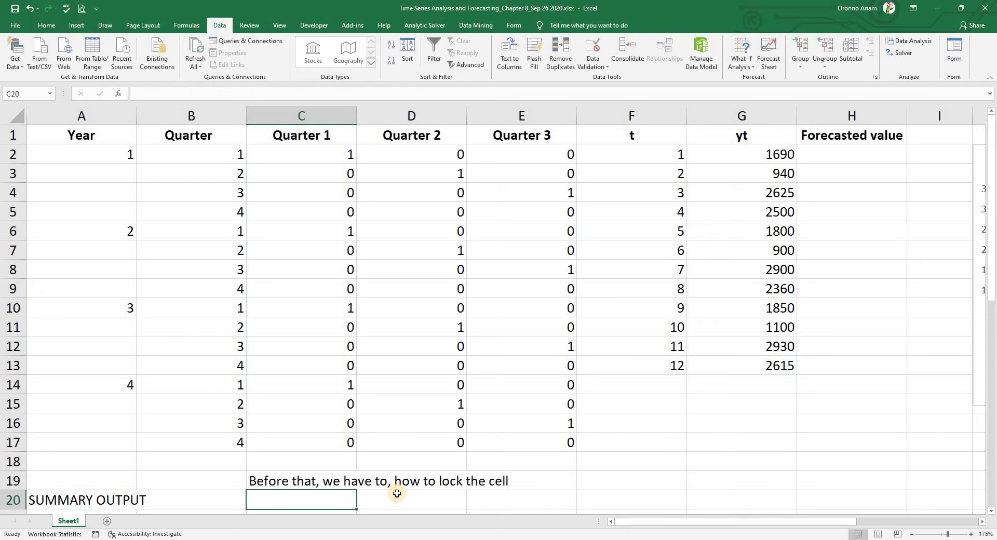
scroll(401, 493, down, 2)
drag(285, 366, 484, 378)
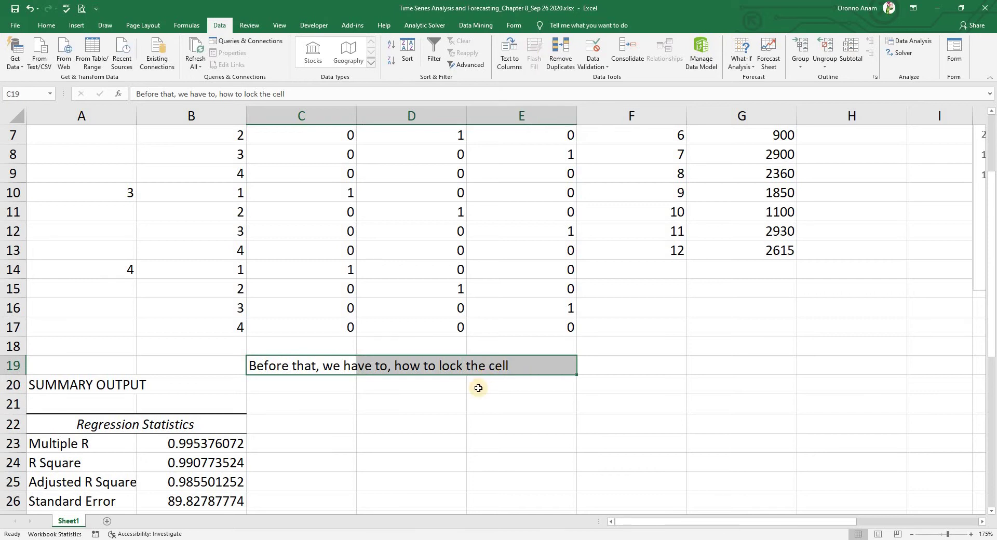
key(Delete)
Type the C19 note on locking a cell reference, ending 'press F4 in your keyboard'
click(479, 388)
click(308, 364)
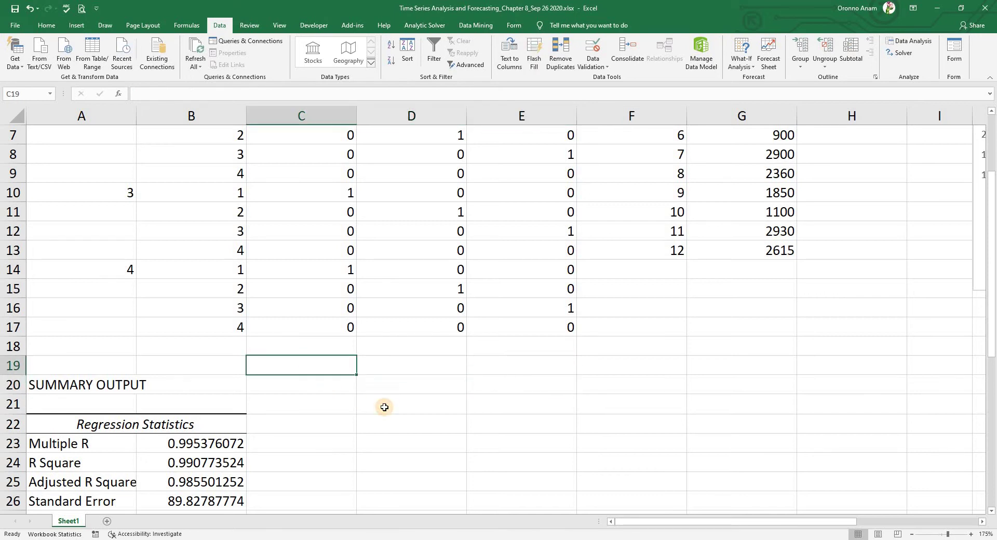
text(Whe)
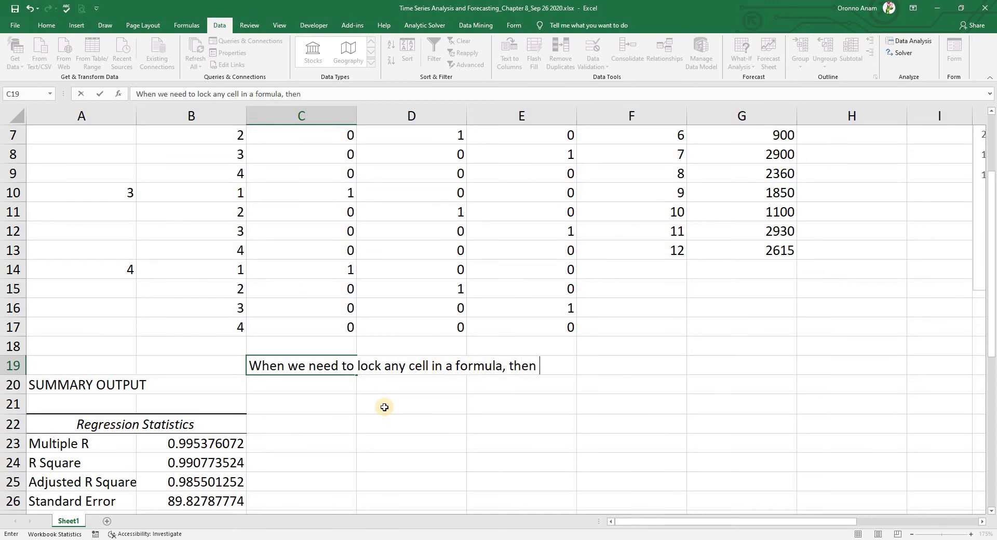
text(ft)
text(erput)
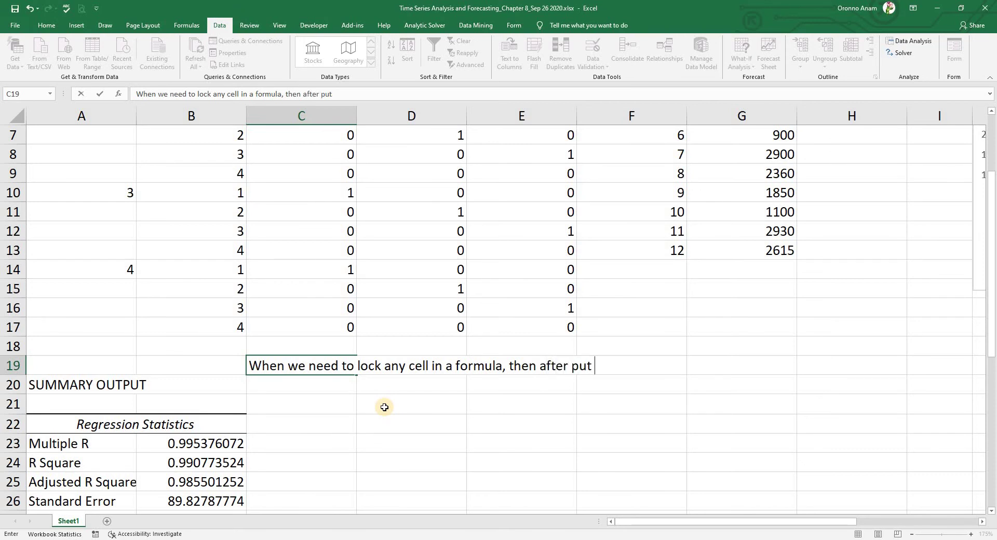
text( the cell)
text(refe)
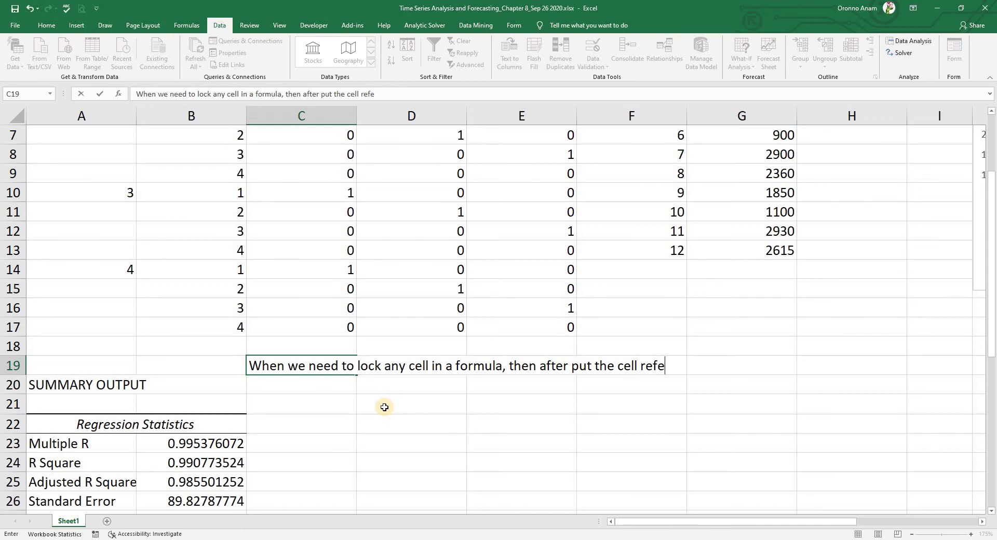
text(rence n)
text(umber)
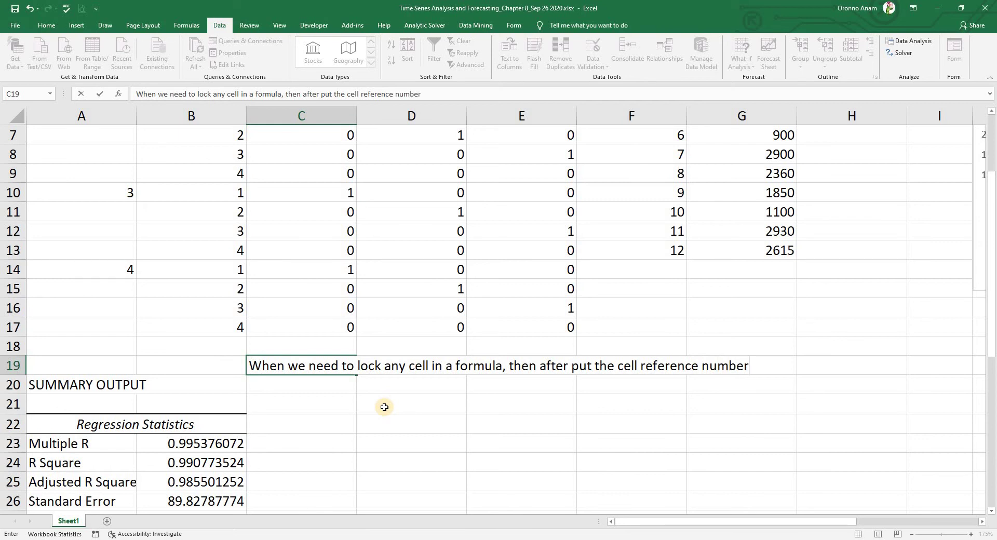
text( selec)
text(t it and)
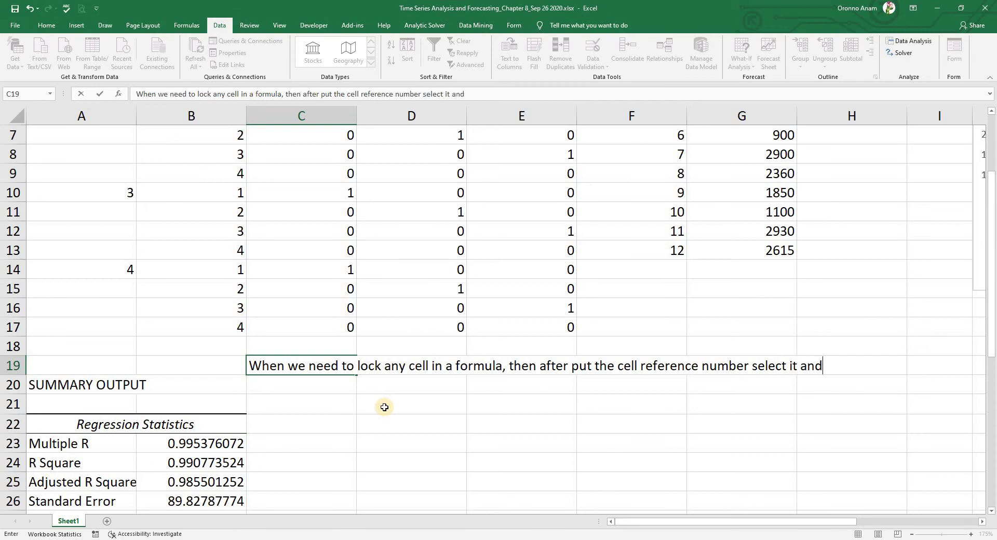
text(henpr)
text(essF)
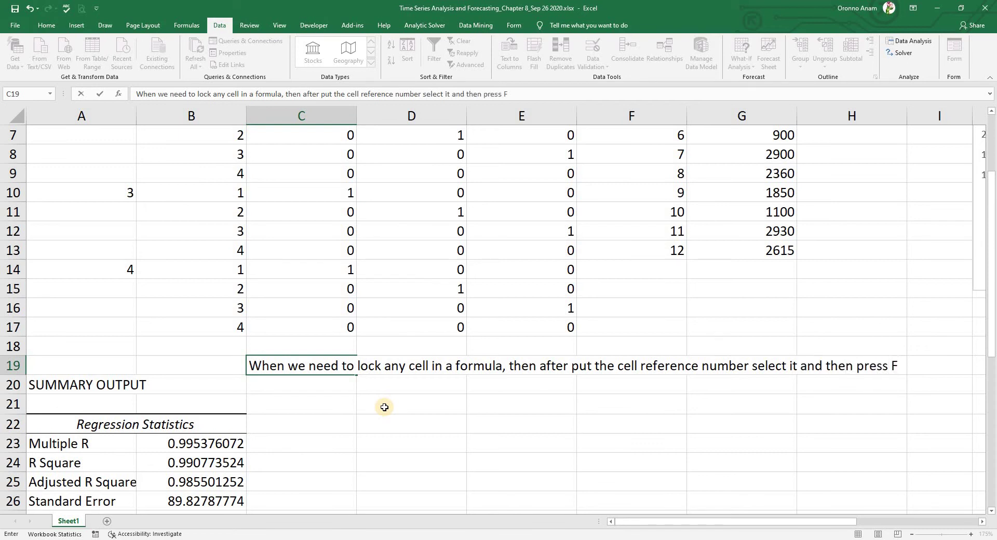
text(5)
key(BackSpace)
text(4 in)
text( your )
text(keyboar)
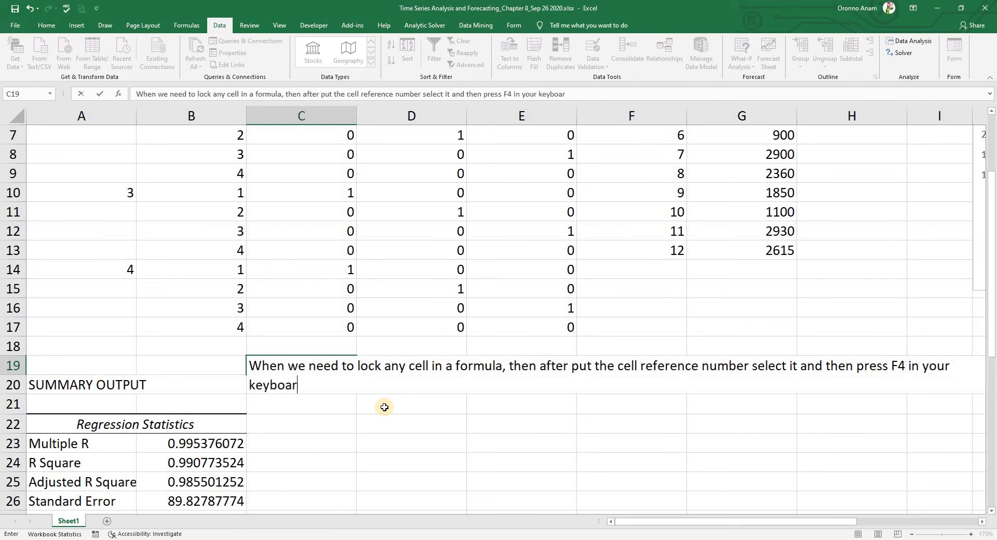
text(d)
Enter =B23 in D21 and make it absolute as =$B$23
click(408, 408)
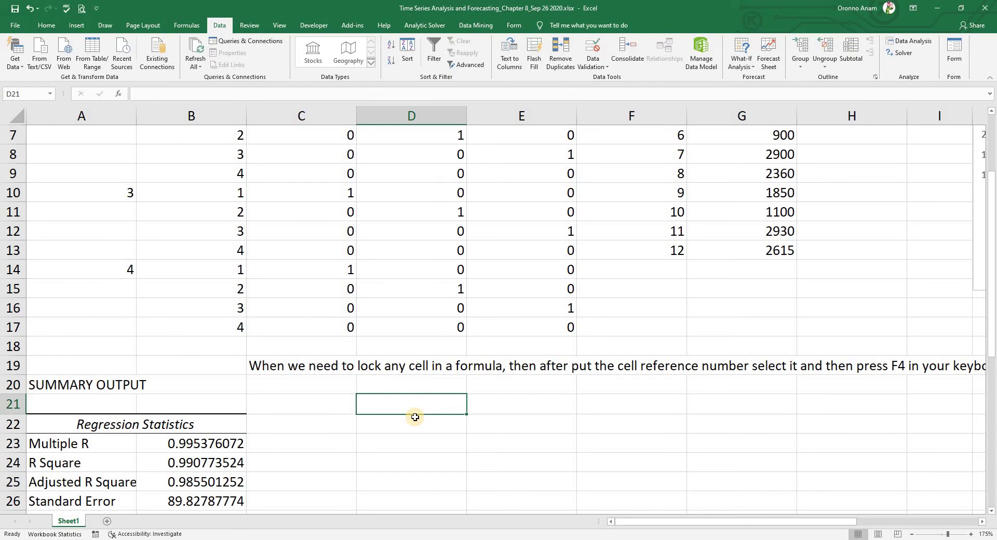
text(=)
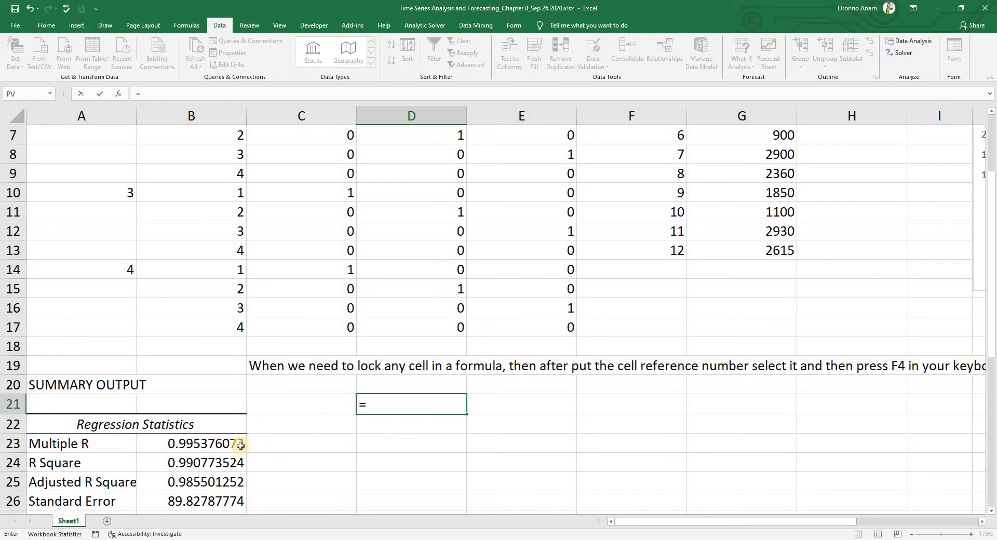
click(240, 446)
drag(367, 404, 389, 404)
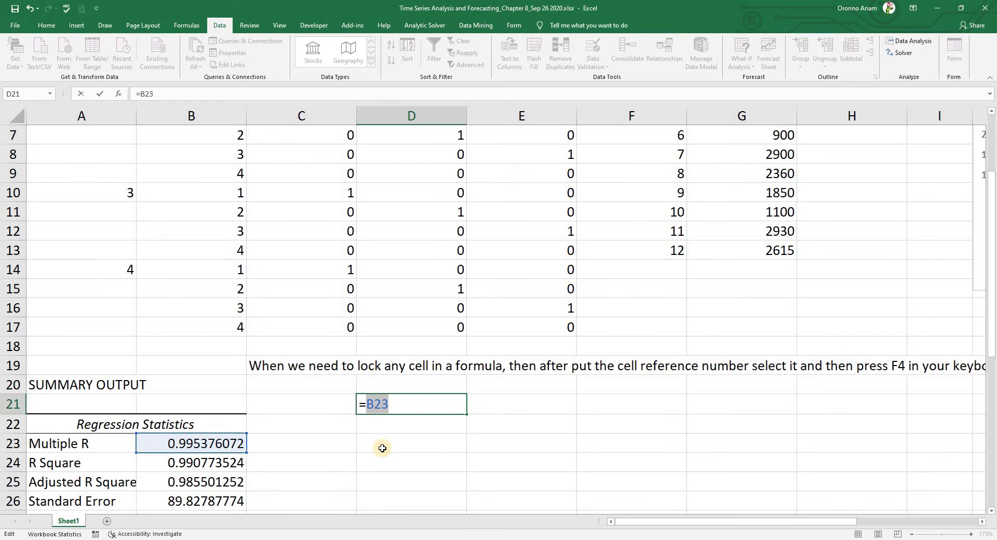
key(F4)
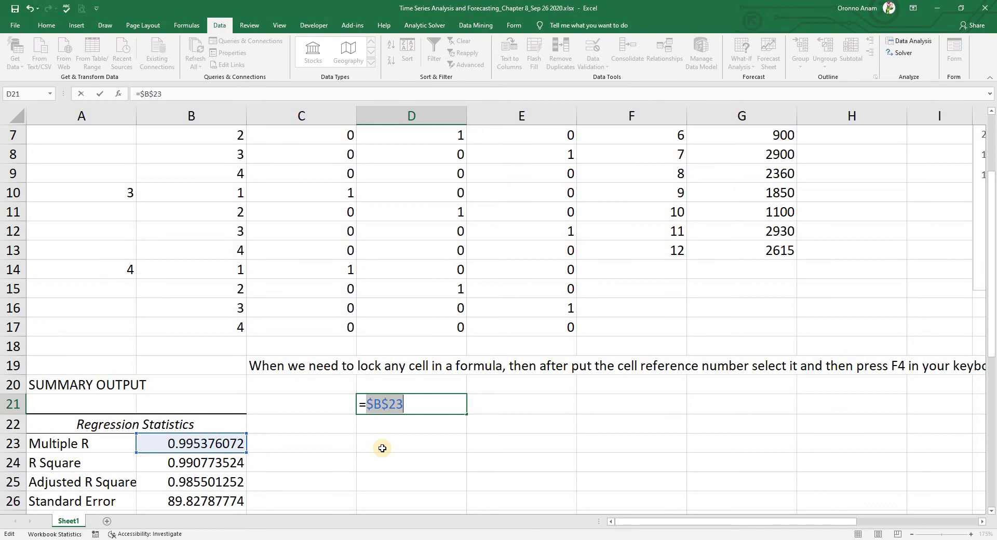
key(Return)
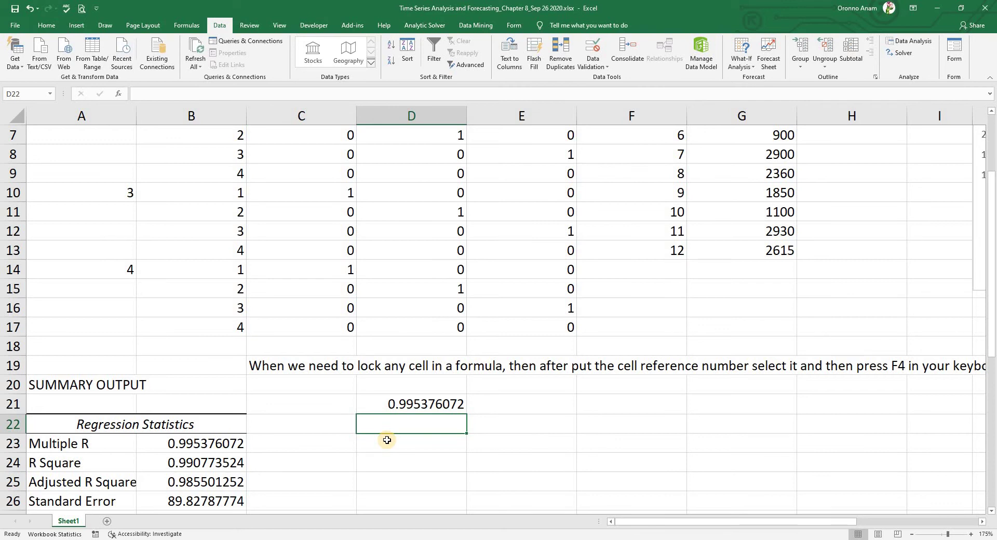
Add the notes 'Just select the cell number in the box and press F4' and 'OK?' below
text(Just )
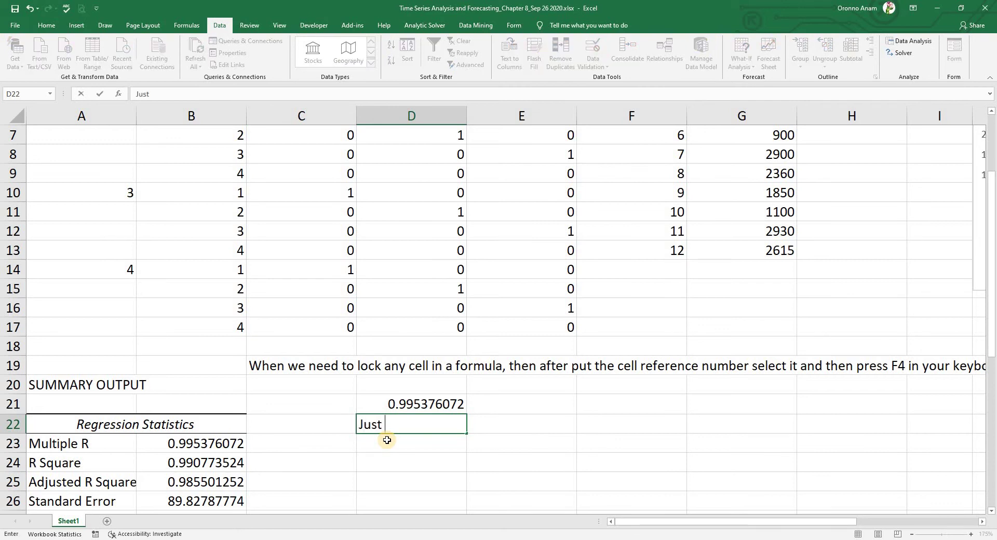
text(select the )
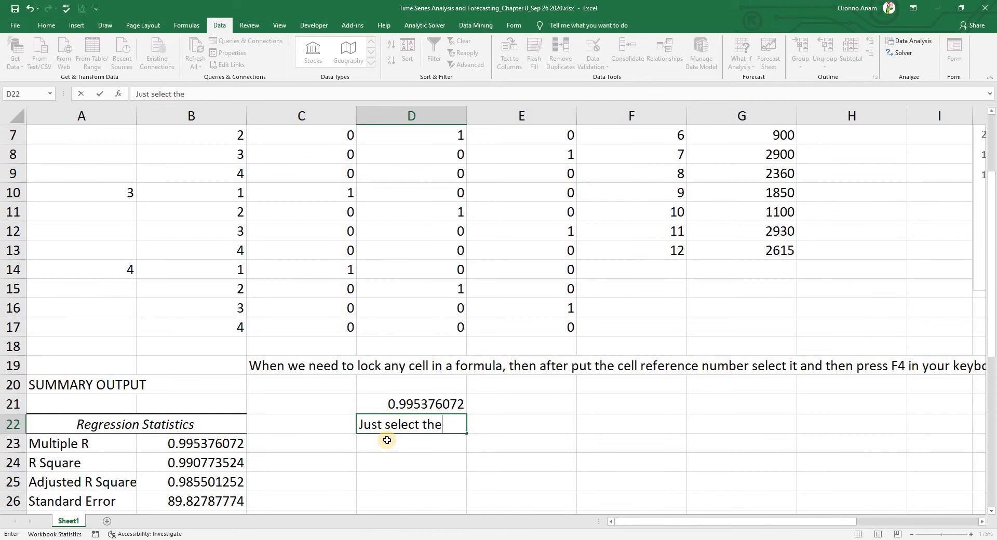
text(cell )
text(number i)
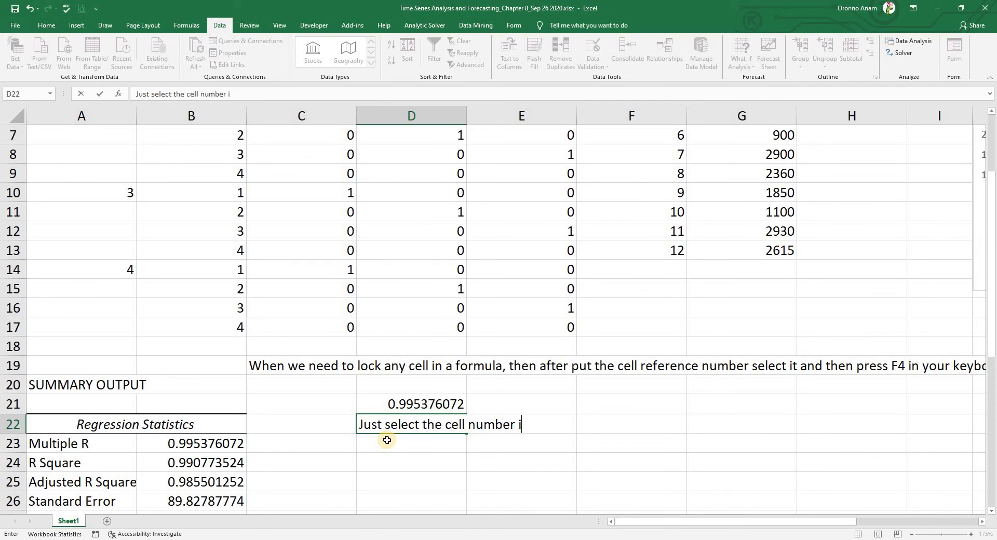
text(n the )
text(box)
text( and press )
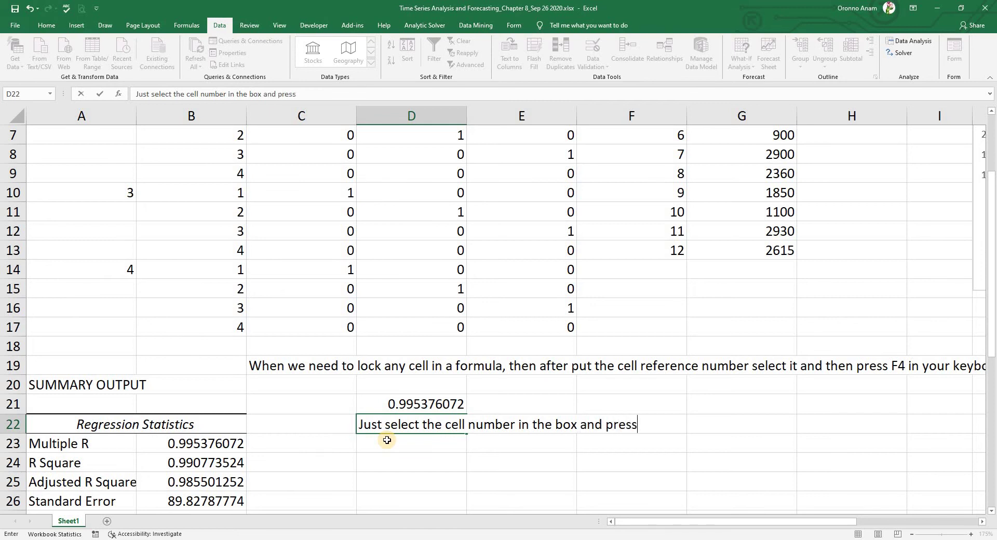
text(F4)
key(Return)
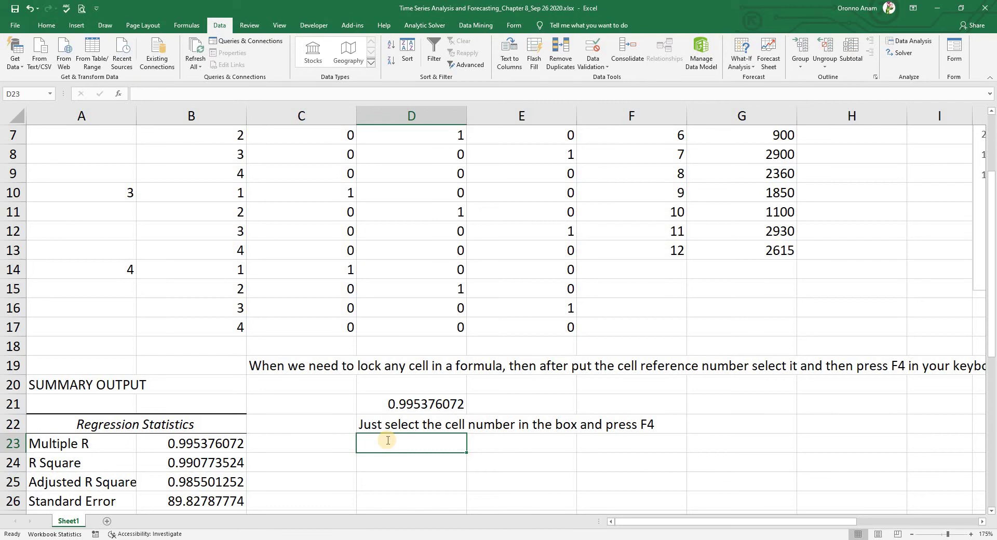
text(OK?)
key(Return)
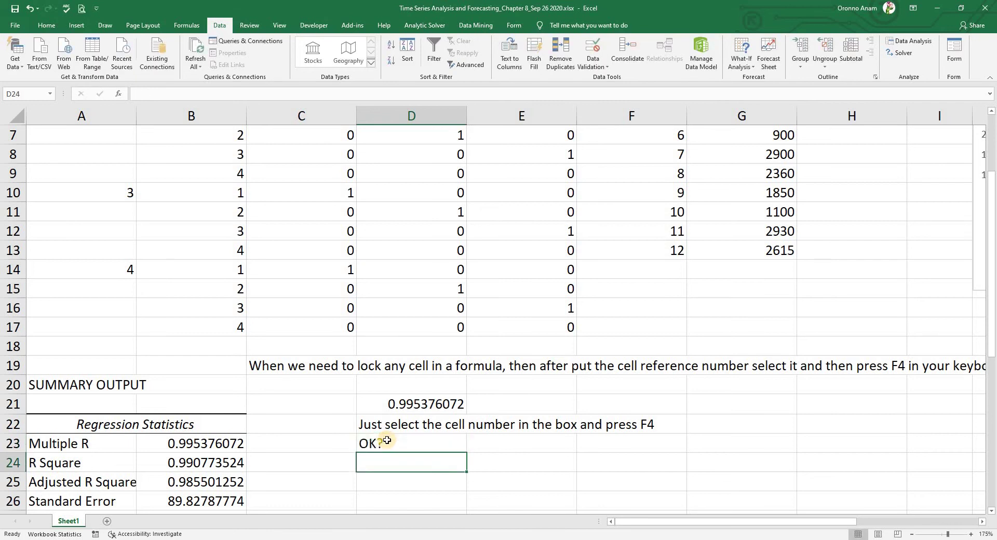
Clear the demo cells D21:D23 and the C19 note
drag(369, 404, 410, 444)
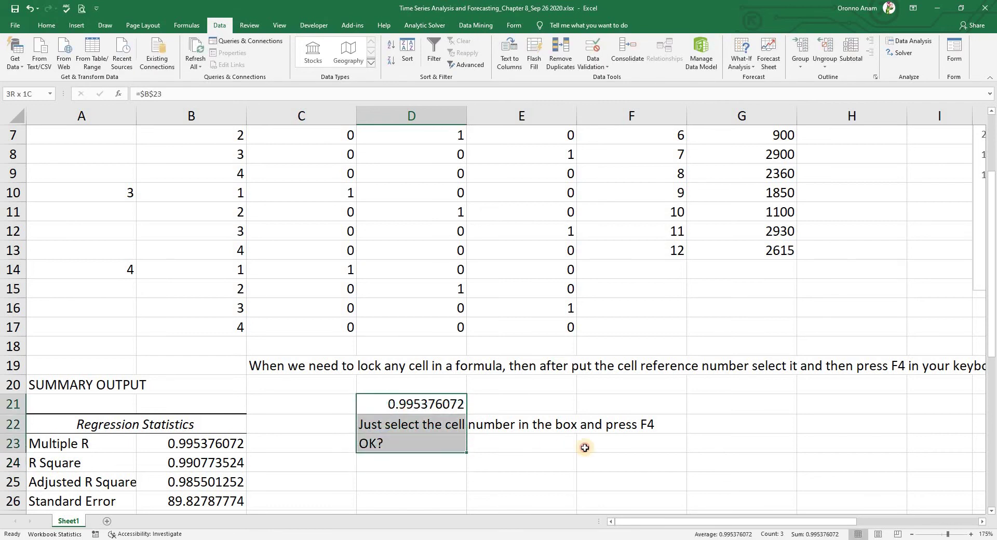
drag(585, 447, 606, 445)
key(Delete)
click(287, 365)
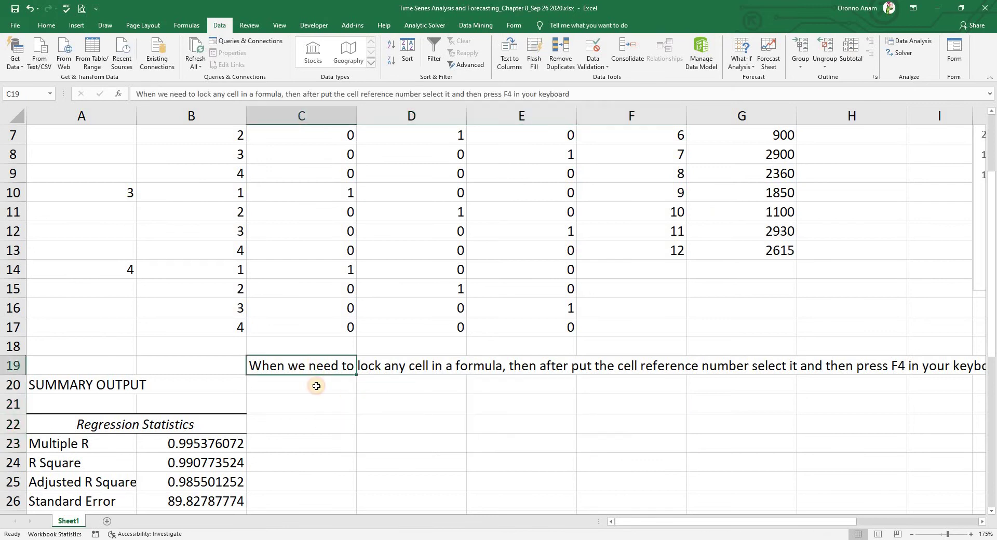
key(Delete)
scroll(832, 291, up, 2)
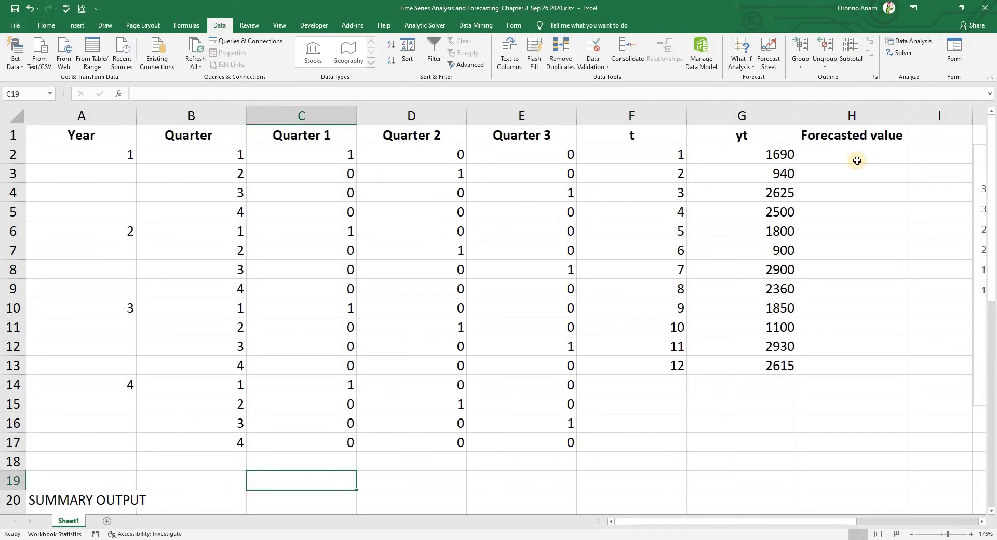
click(858, 160)
Begin the H2 formula with the absolute Intercept reference $B$36 plus
text(=)
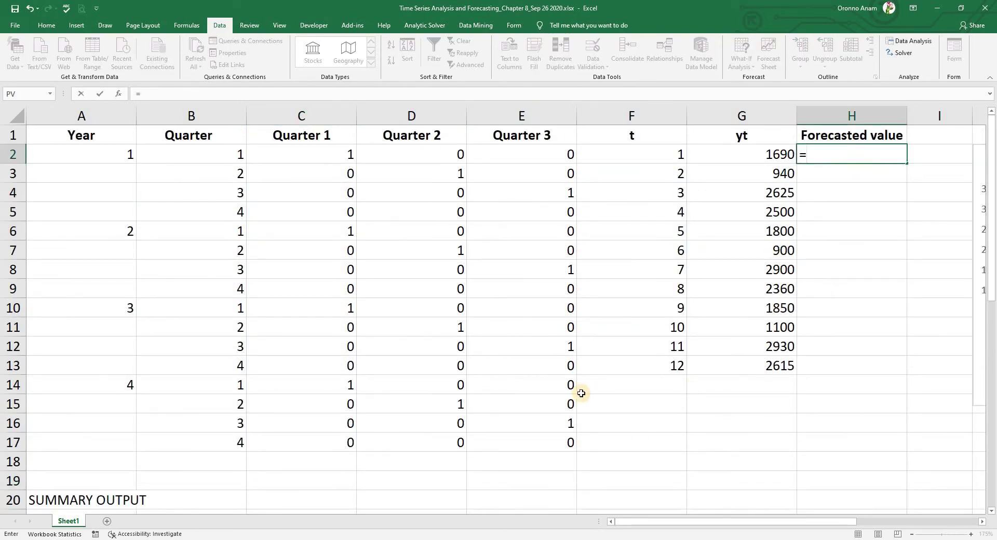
scroll(576, 395, down, 9)
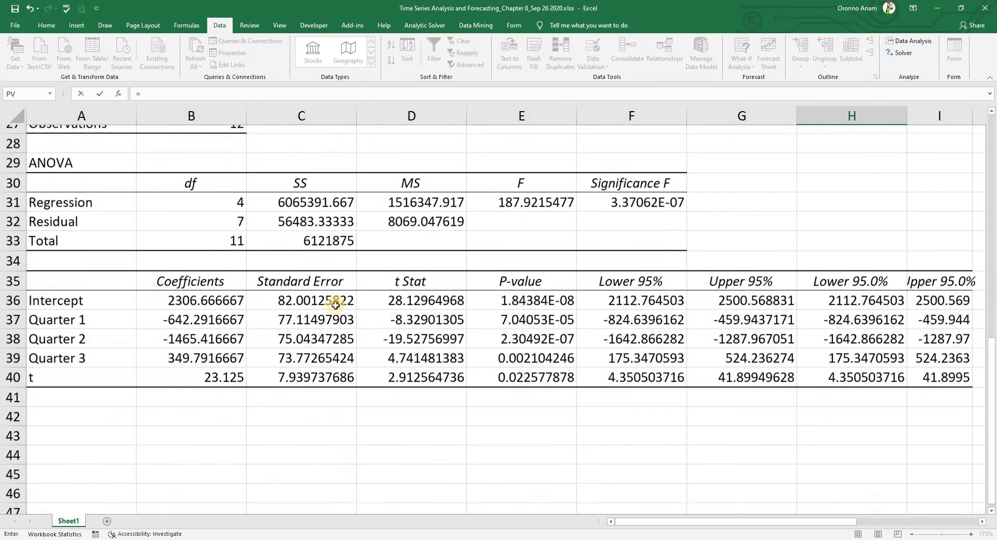
click(231, 291)
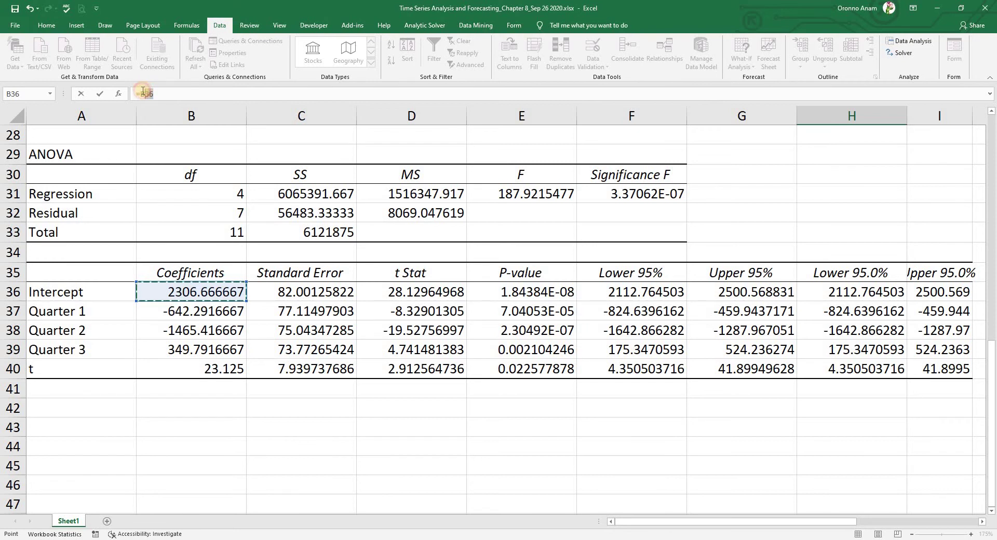
key(F4)
click(215, 96)
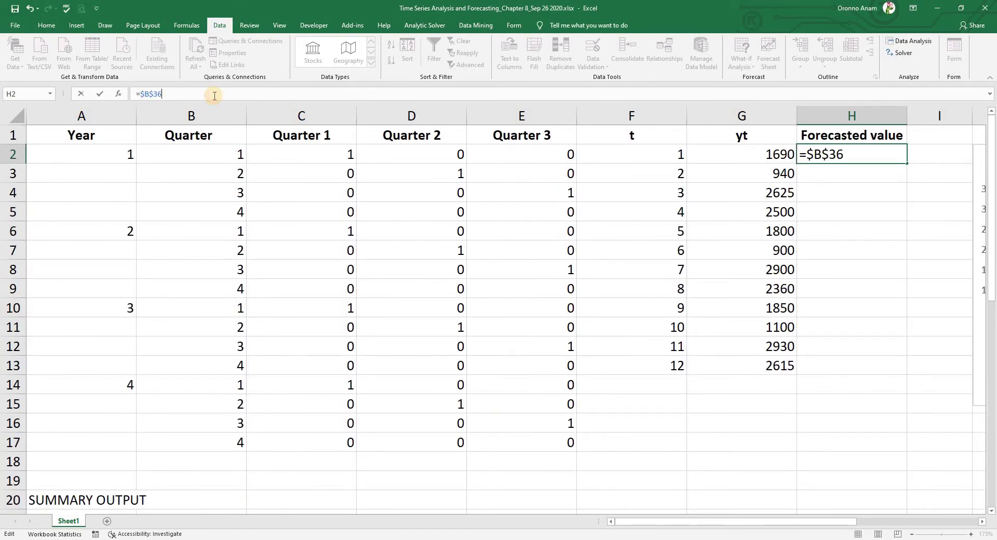
text(+)
Add $B$37, wrap both coefficients in parentheses, and multiply by C2
scroll(218, 223, down, 6)
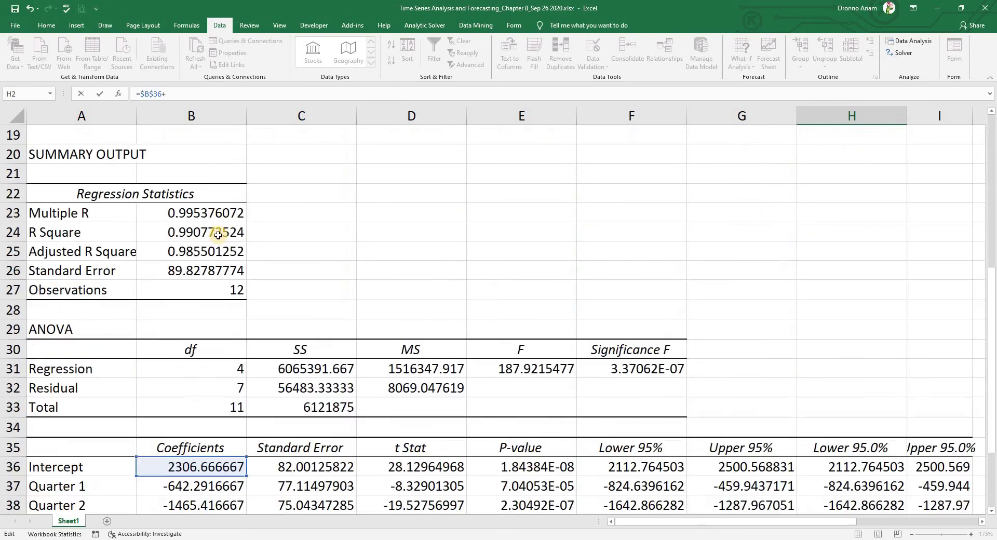
click(207, 488)
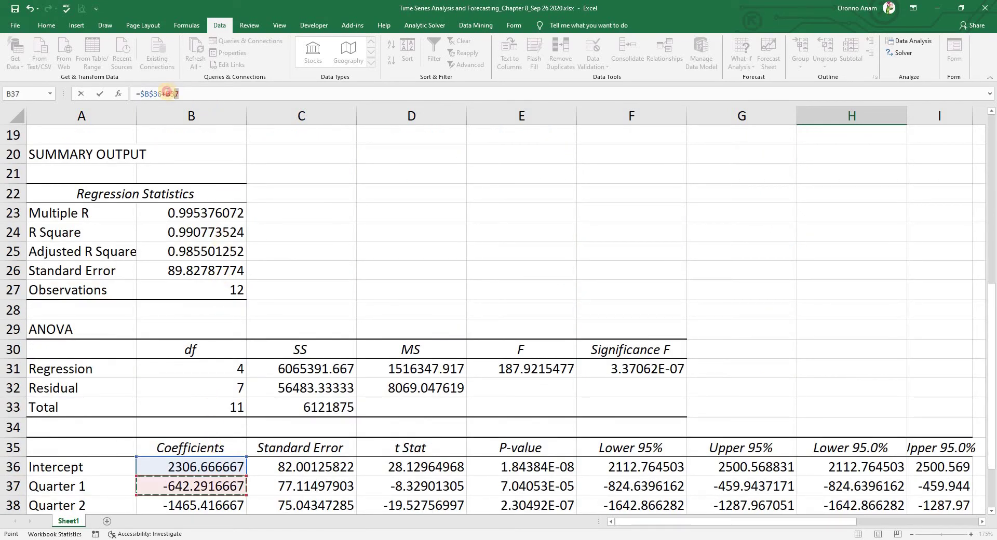
double_click(168, 93)
key(F4)
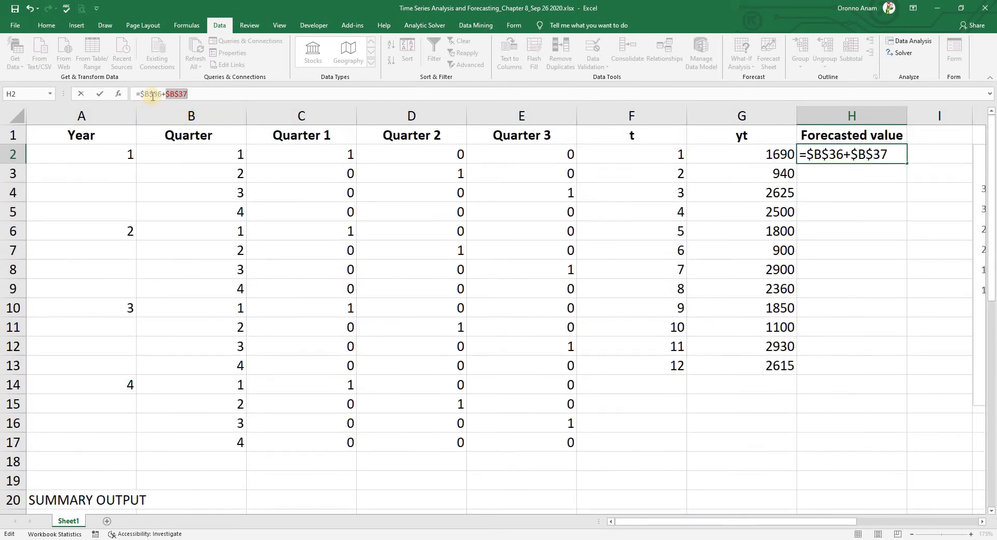
click(141, 93)
text(()
click(210, 91)
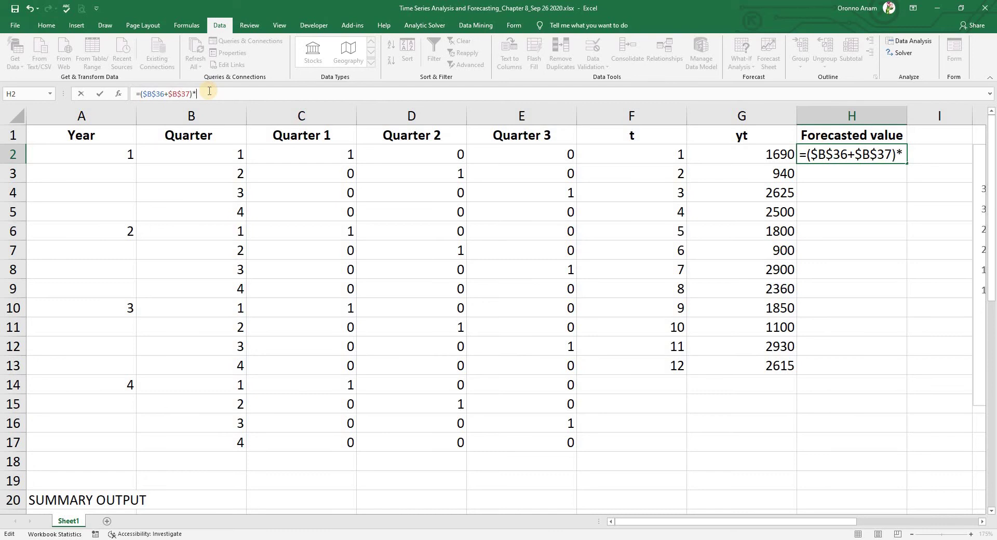
click(315, 156)
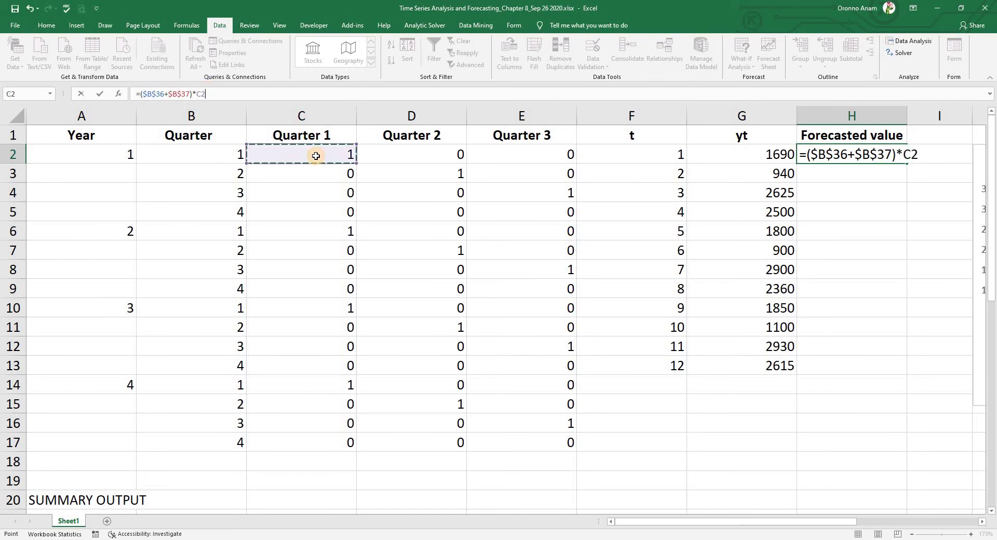
Append the Quarter 2 term +$B$38*D2 to the formula
text(+)
scroll(334, 192, down, 2)
scroll(334, 191, down, 5)
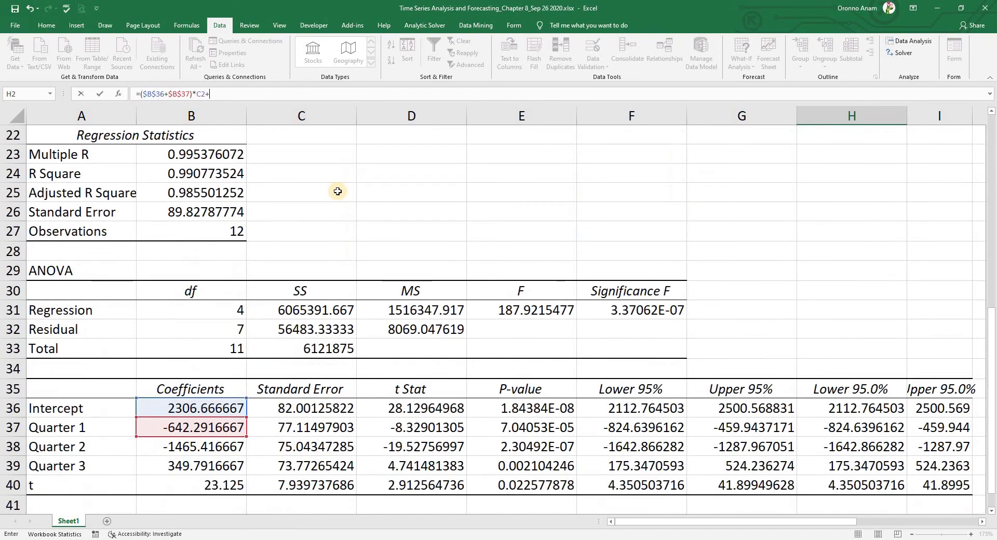
scroll(334, 191, down, 2)
click(223, 330)
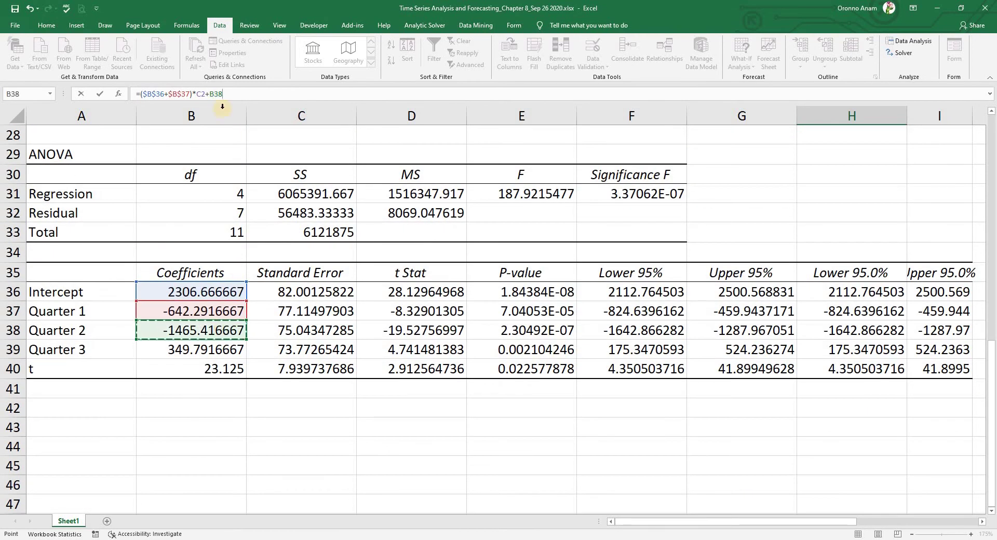
drag(210, 94, 232, 94)
key(F4)
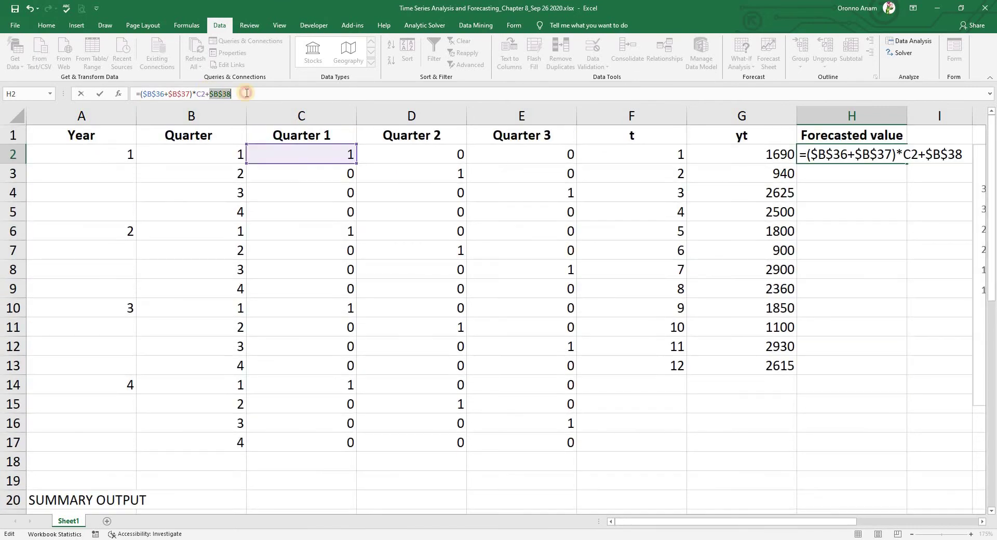
click(247, 94)
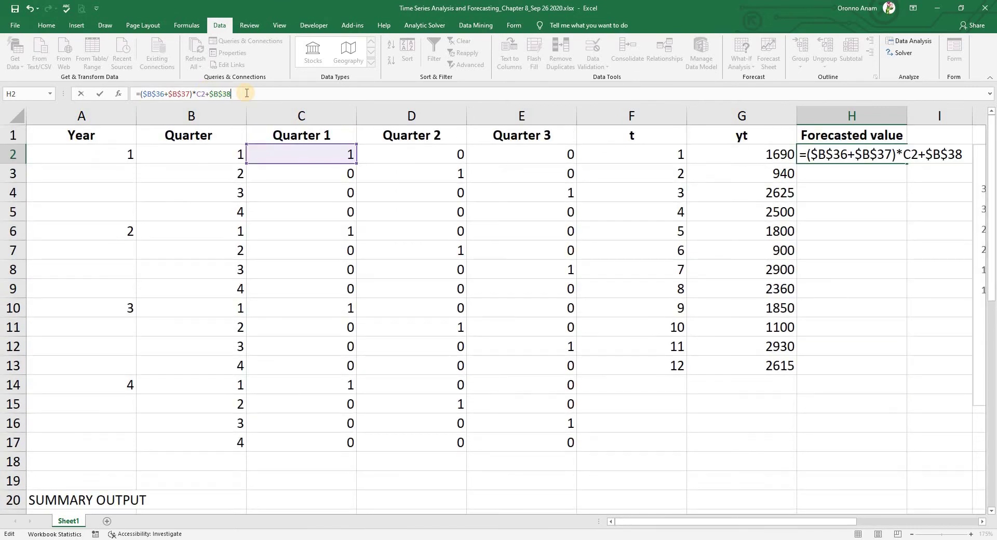
click(410, 157)
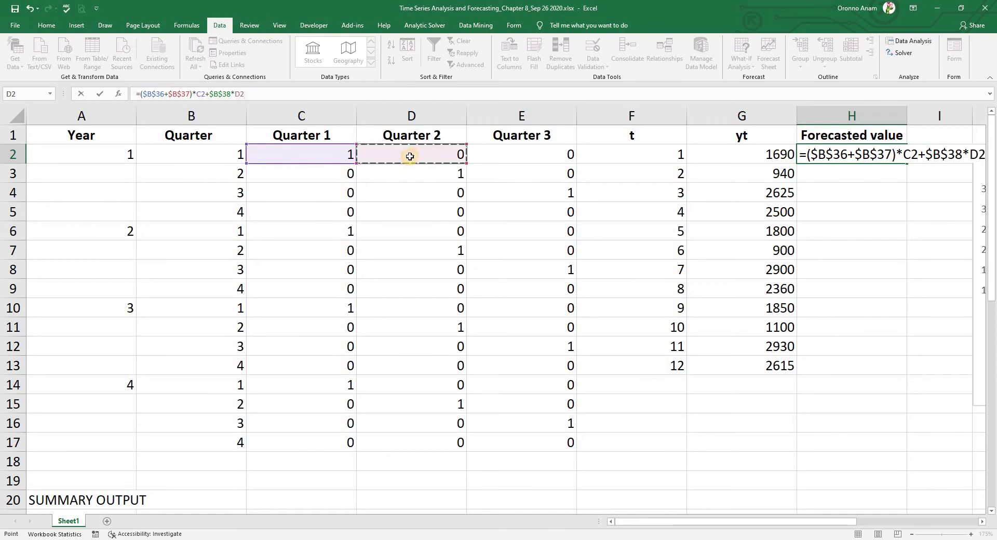
Append the Quarter 3 term +$B$39*E2 to the H2 formula
text(+)
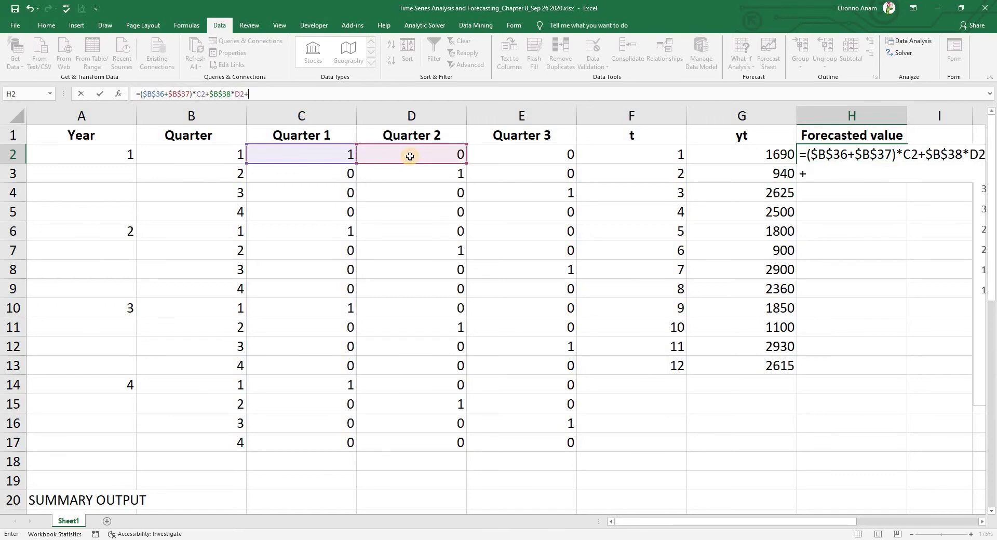
scroll(409, 155, down, 2)
scroll(408, 156, down, 6)
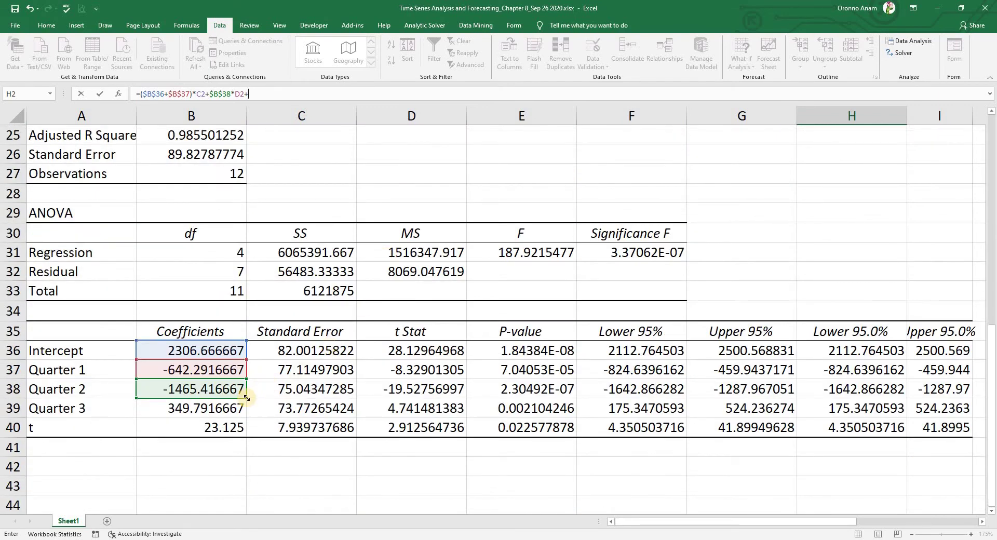
click(234, 409)
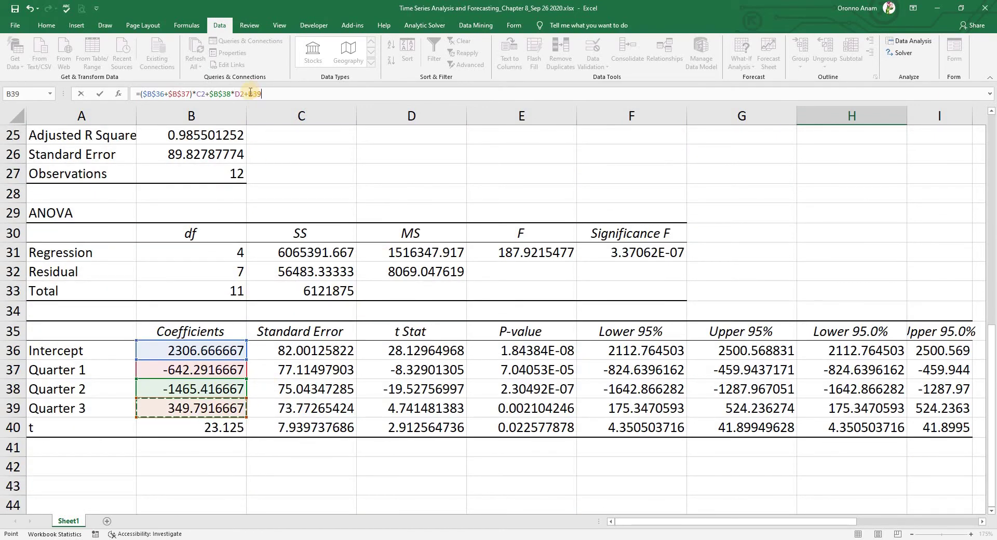
click(251, 93)
key(F4)
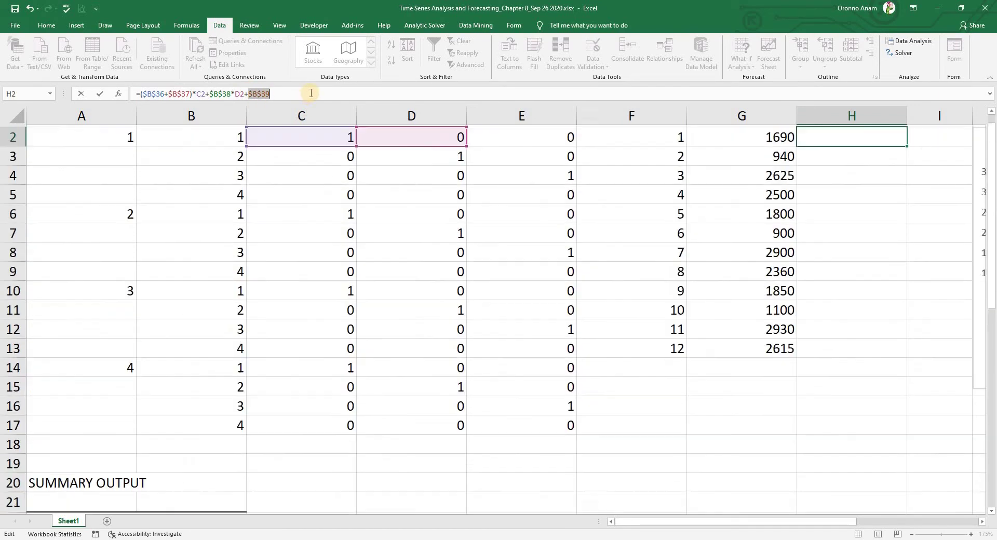
click(311, 93)
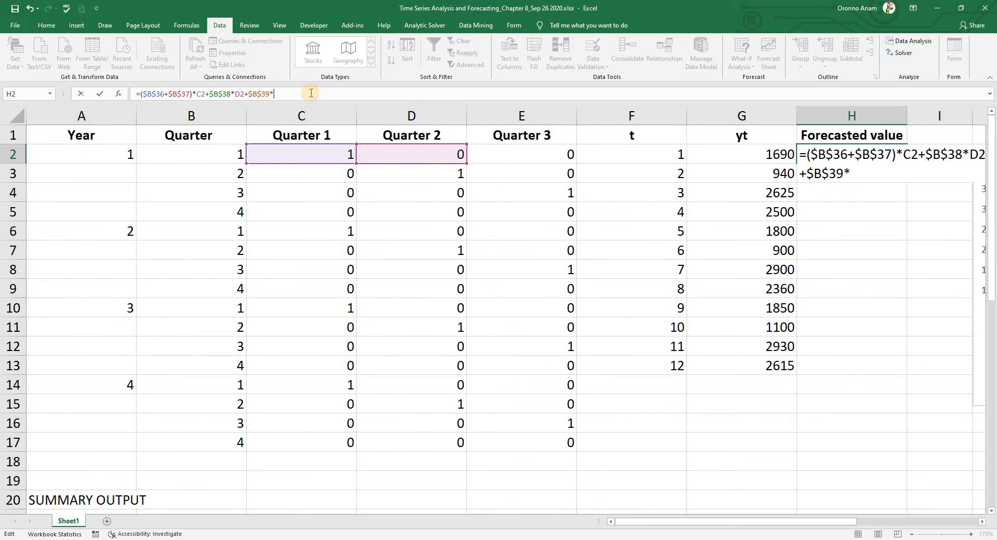
click(518, 154)
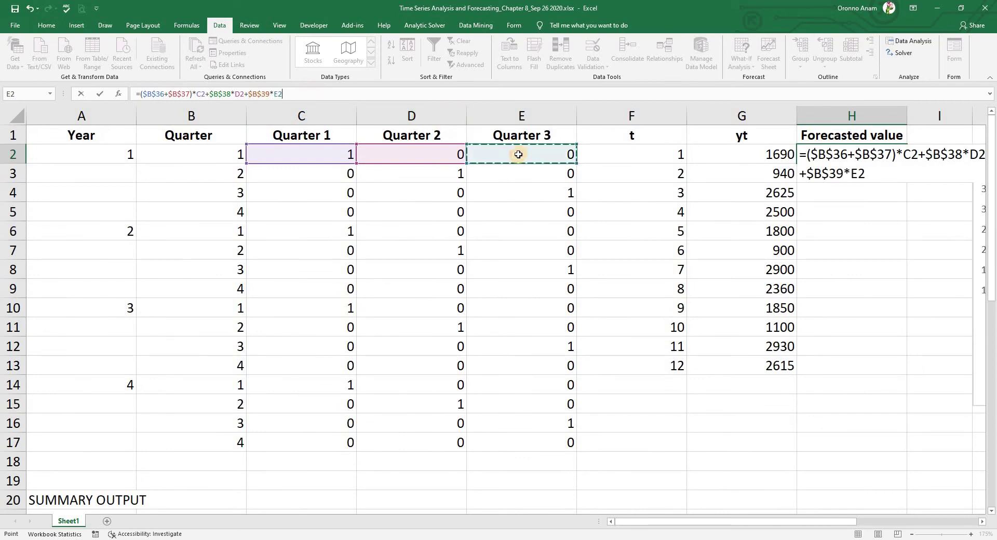
Append the t term +$B$40*F2 to complete the forecast formula
text(+)
scroll(516, 179, down, 8)
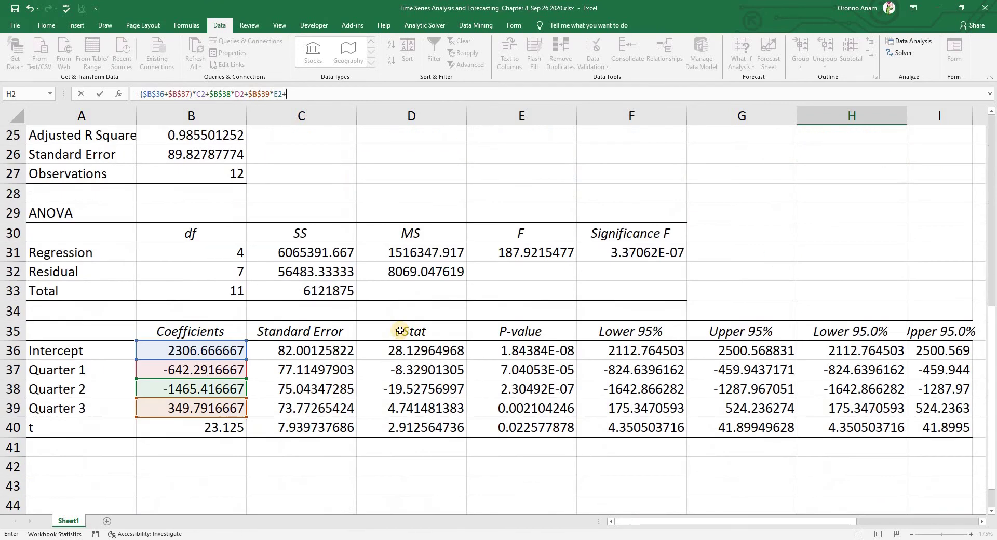
click(237, 427)
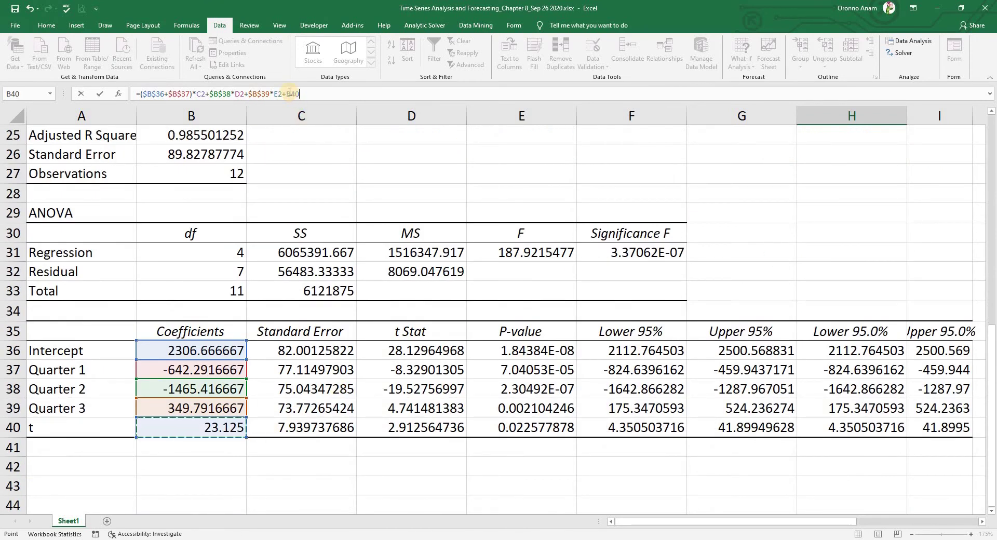
drag(286, 93, 301, 94)
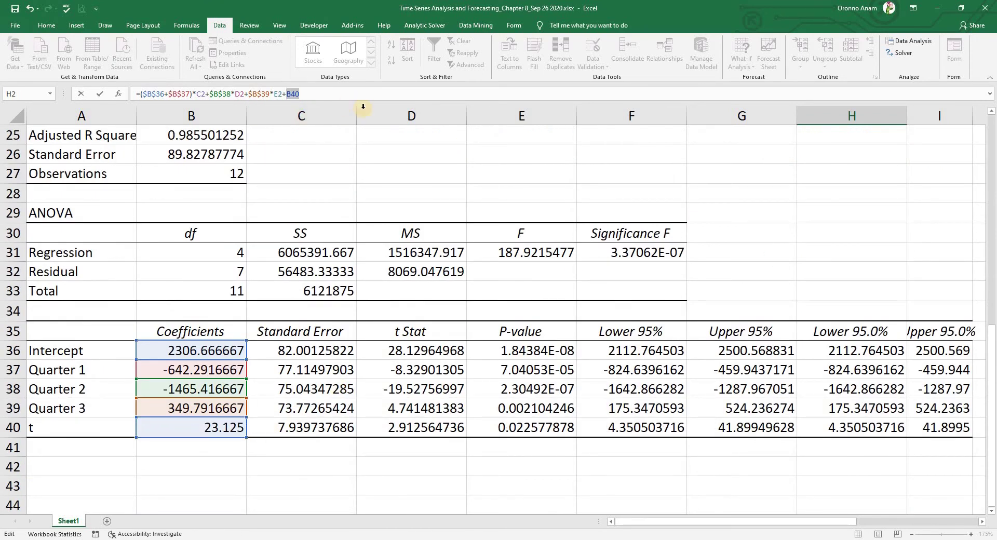
key(F4)
click(352, 94)
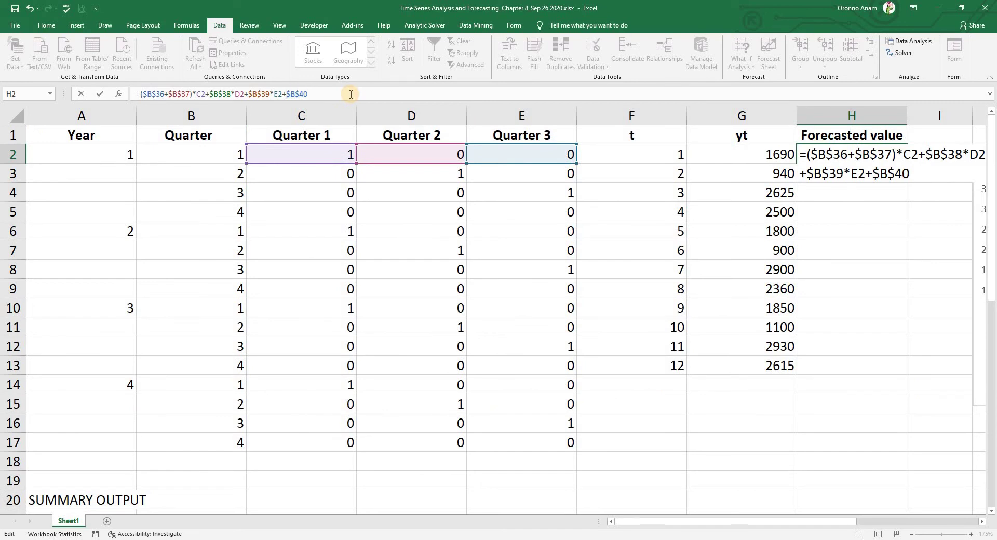
click(632, 152)
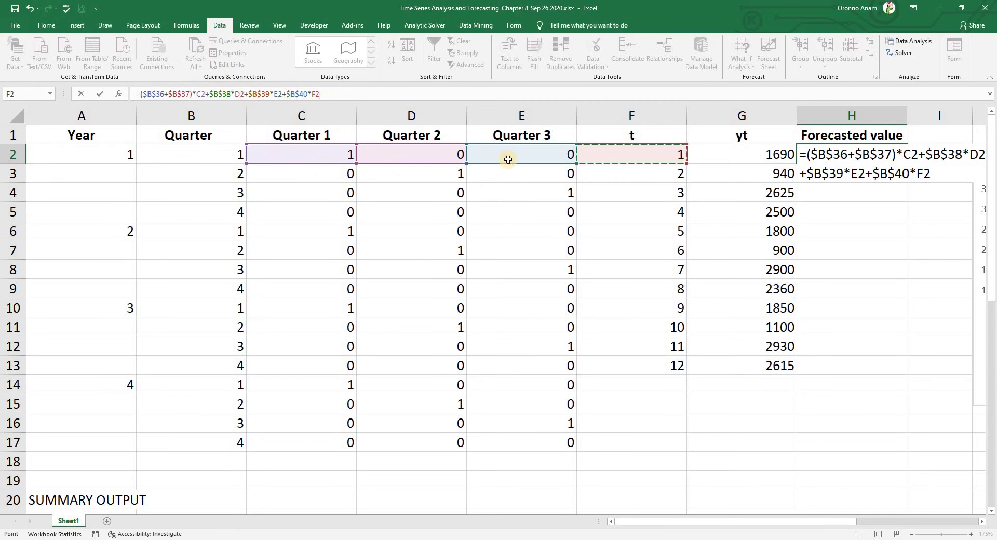
scroll(583, 207, down, 4)
scroll(285, 445, down, 2)
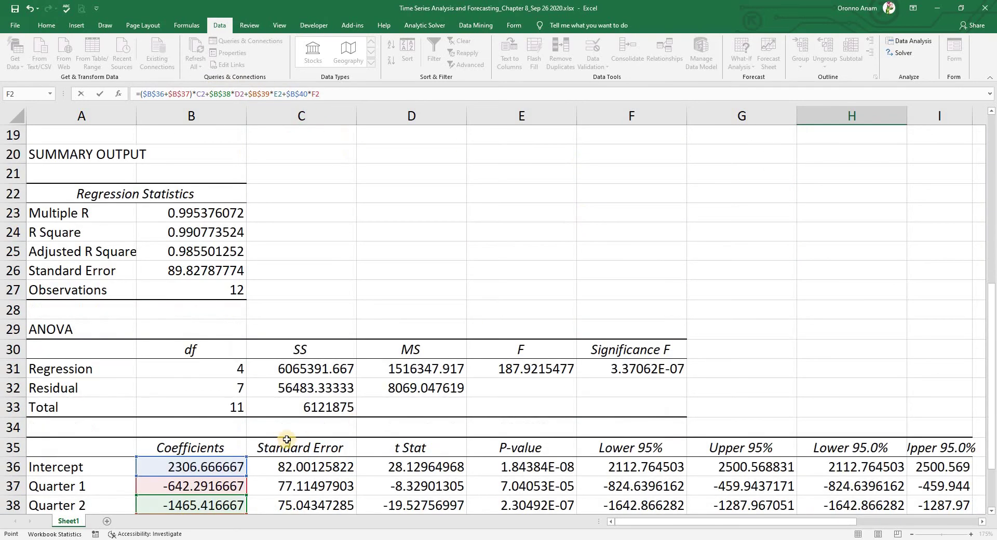
scroll(161, 414, down, 2)
scroll(156, 389, down, 1)
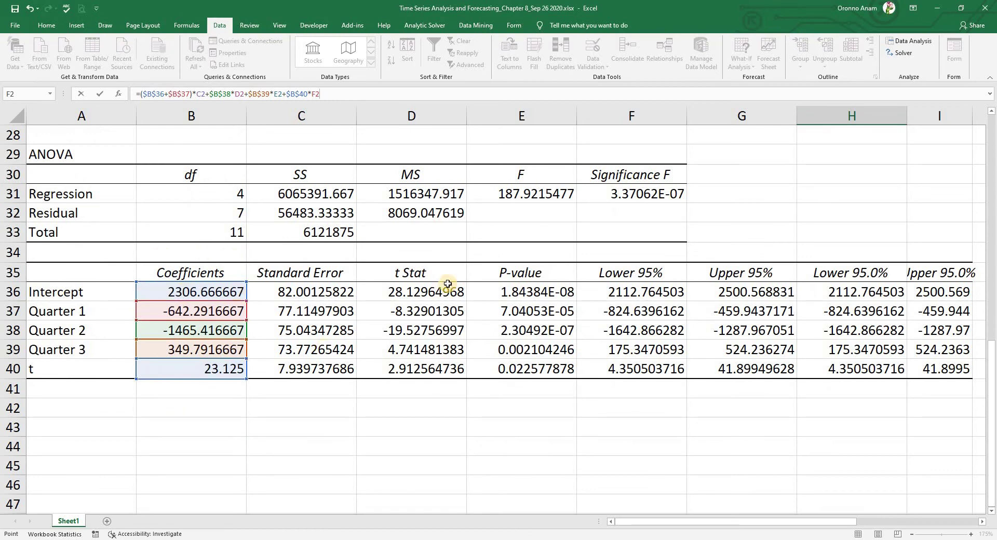
scroll(447, 285, up, 8)
scroll(448, 285, up, 1)
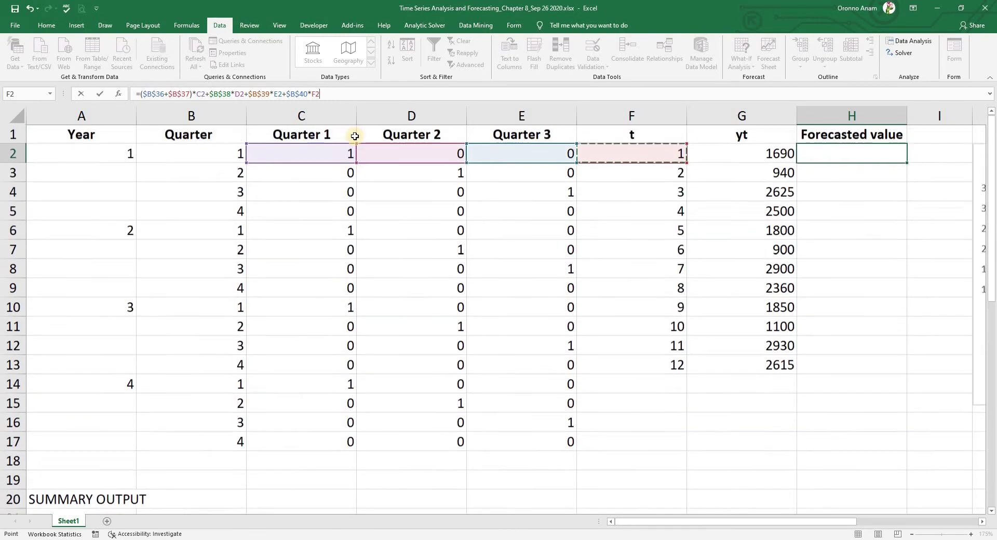
click(357, 95)
Commit the H2 forecast formula and fill it down to H13, ending at 277.5
key(Return)
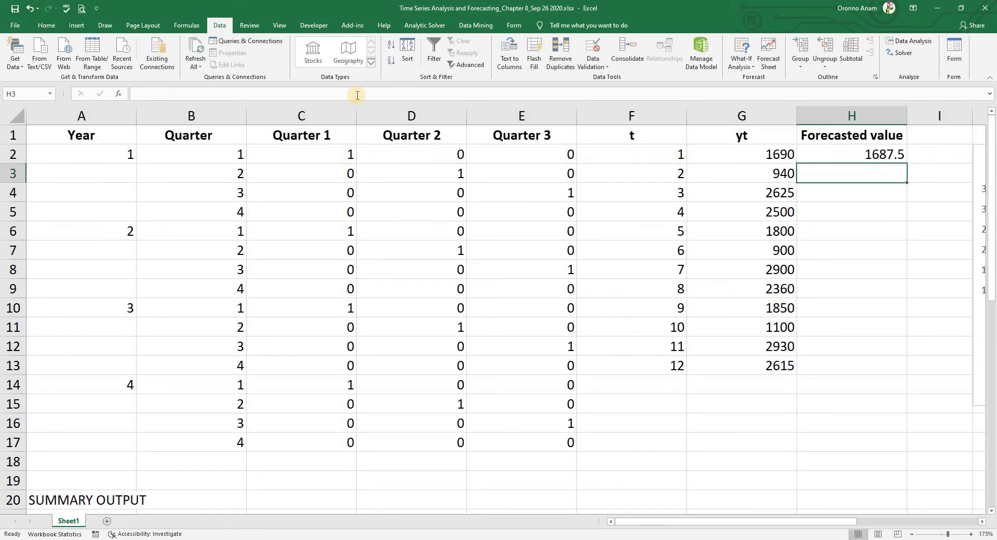
click(877, 153)
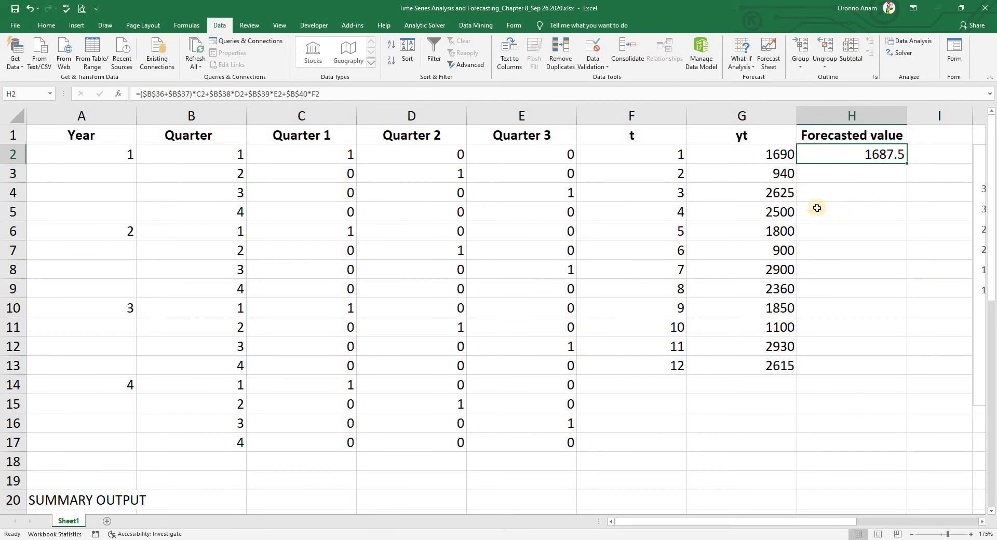
drag(827, 523, 868, 522)
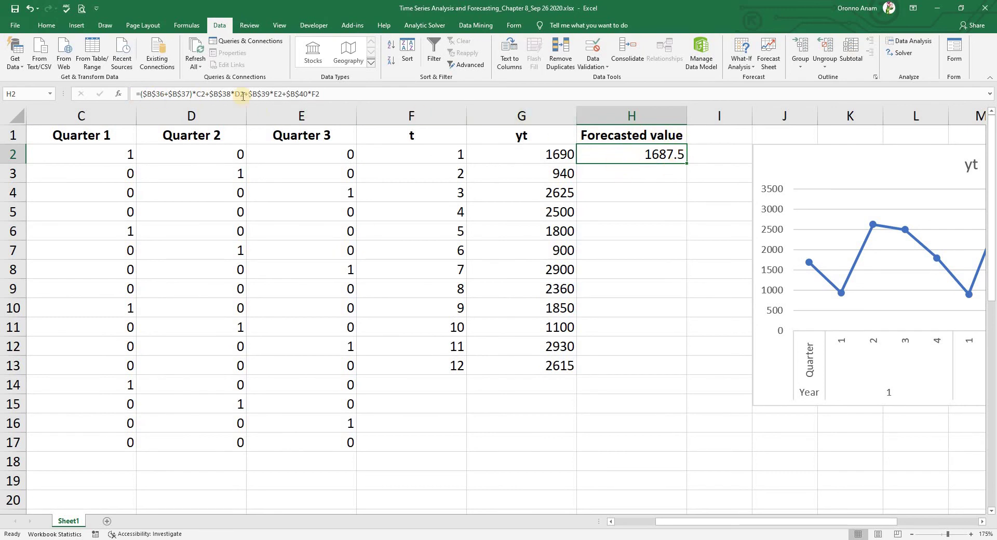
drag(687, 164, 685, 373)
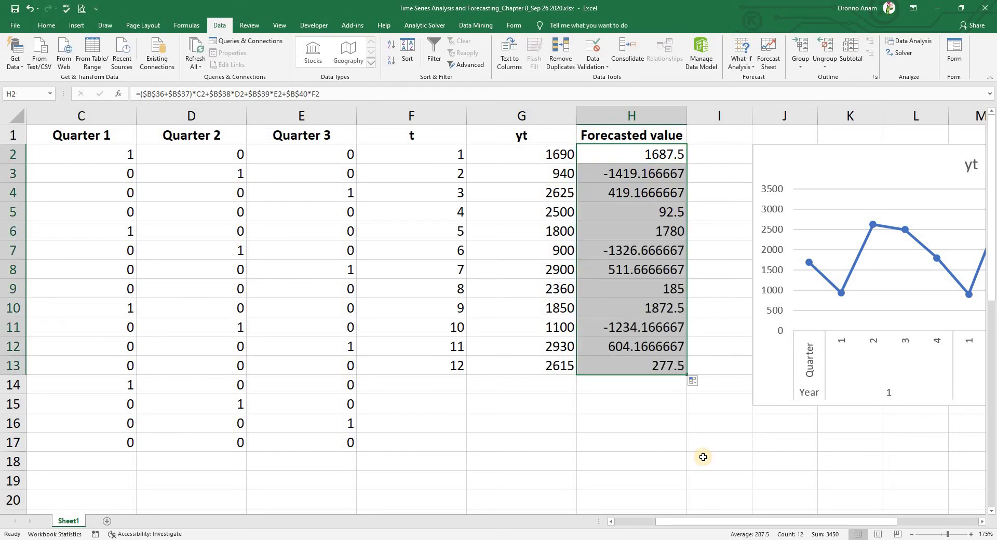
click(707, 430)
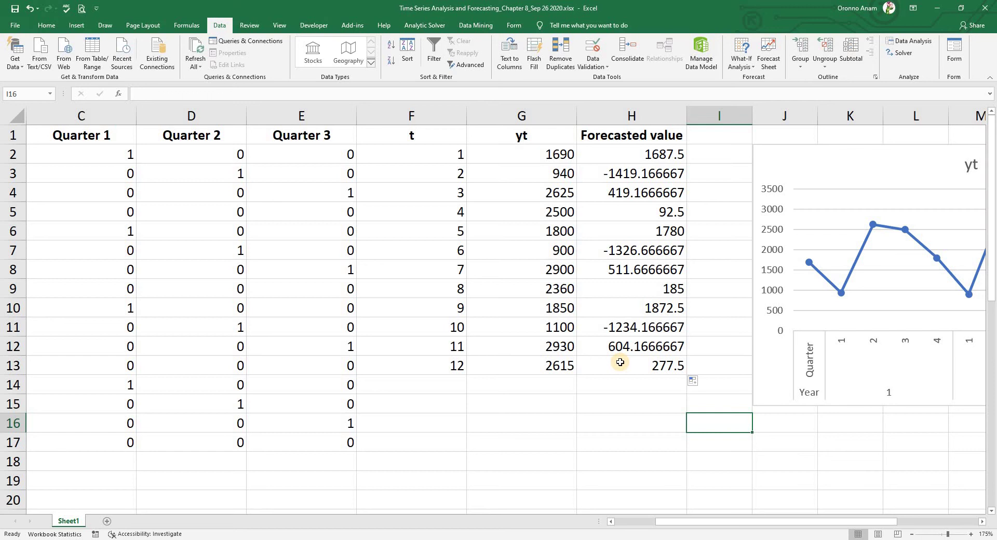
drag(707, 522, 767, 519)
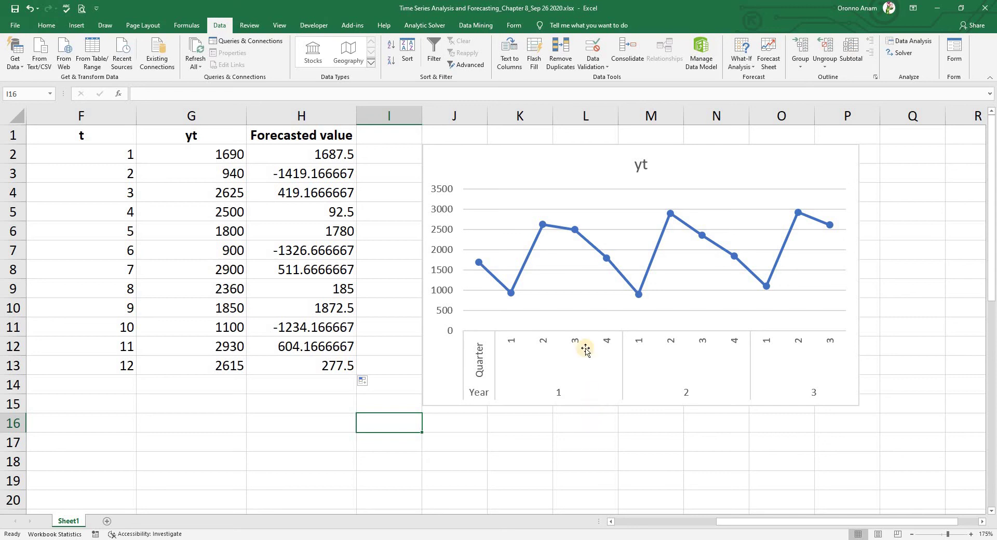
Add a chart series named from H1 with values H2:H13
click(518, 157)
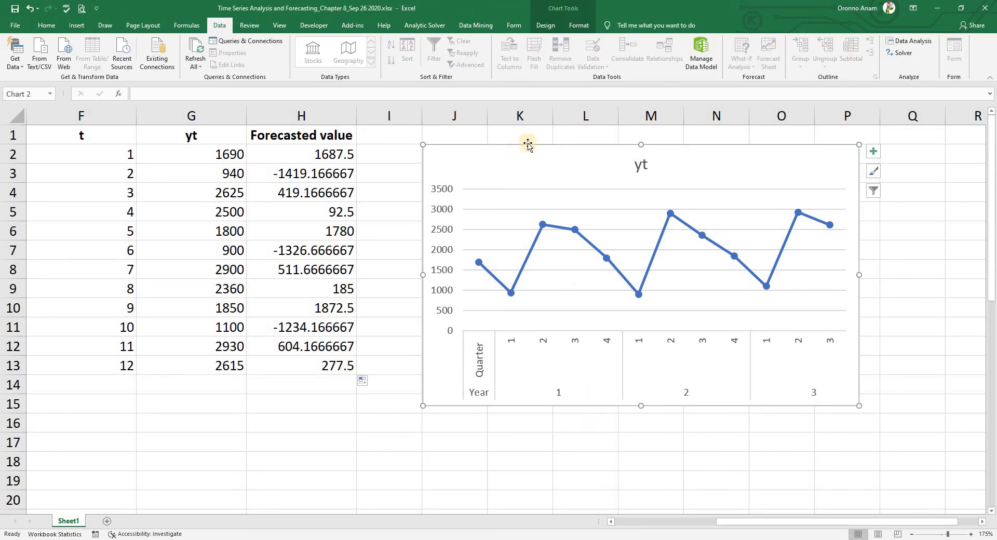
click(548, 26)
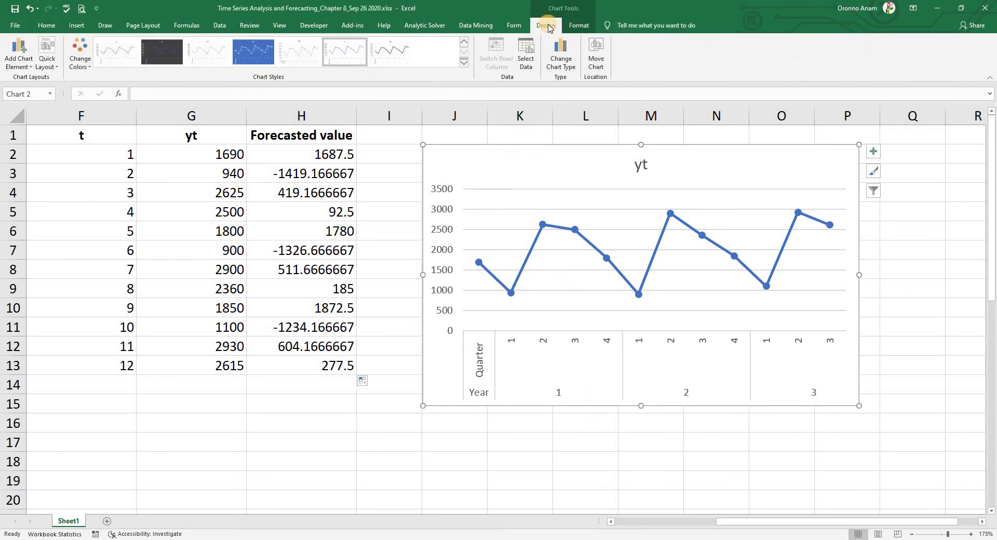
click(527, 58)
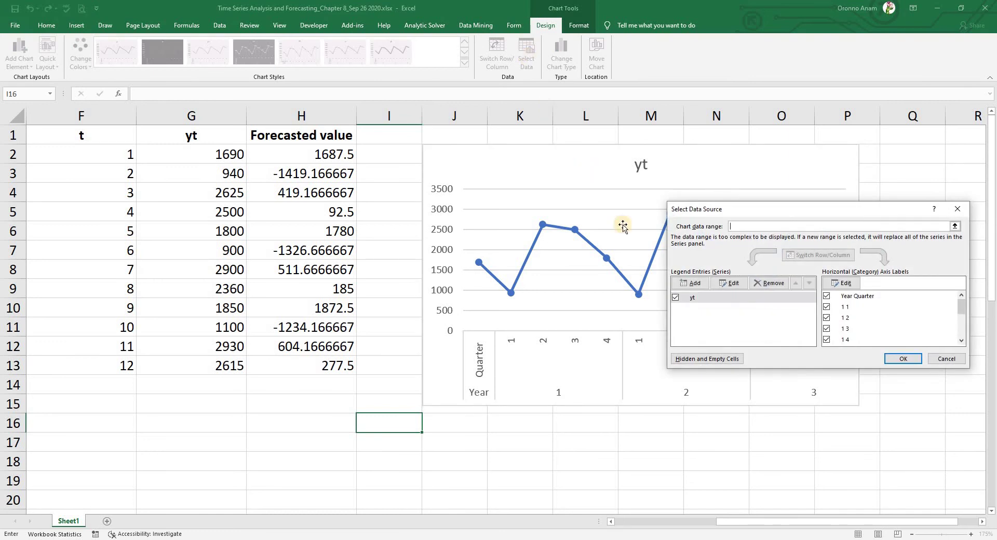
click(689, 284)
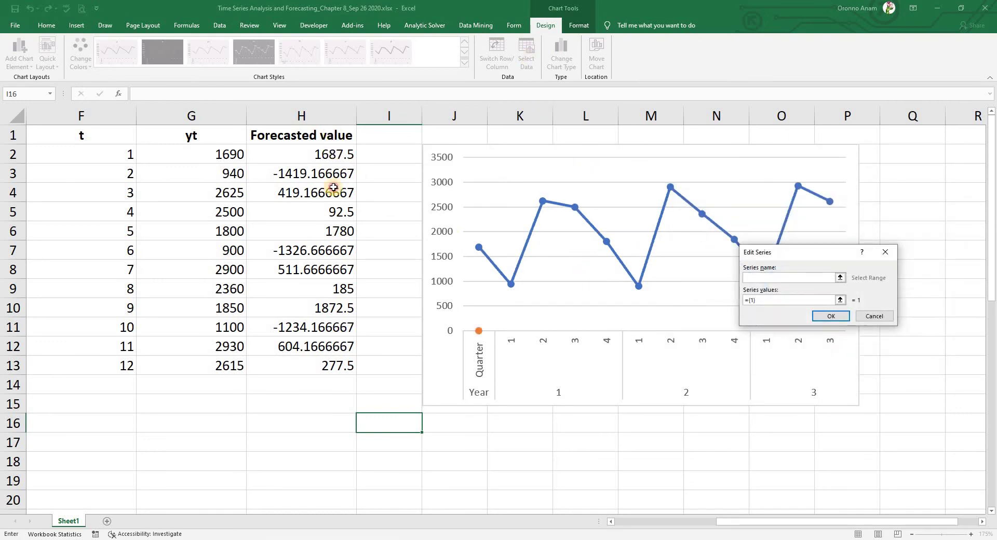
drag(301, 135, 332, 366)
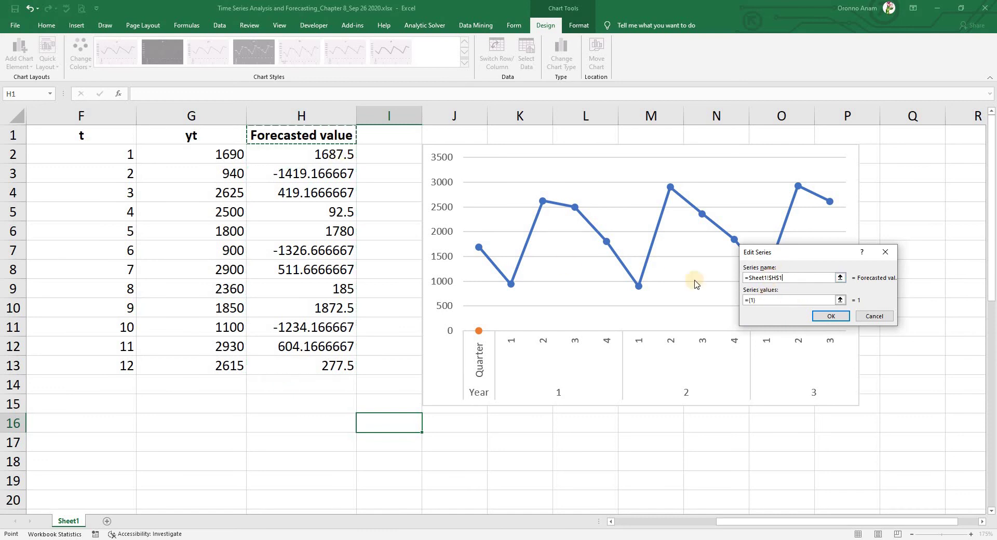
click(840, 300)
mouse_move(303, 155)
mouse_down()
mouse_move(311, 314)
mouse_move(328, 365)
mouse_up()
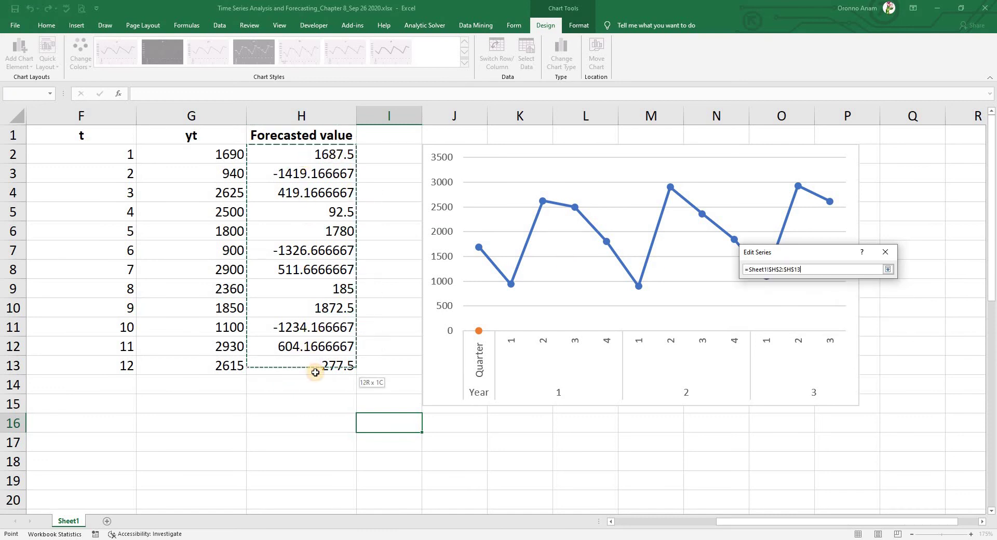
click(889, 269)
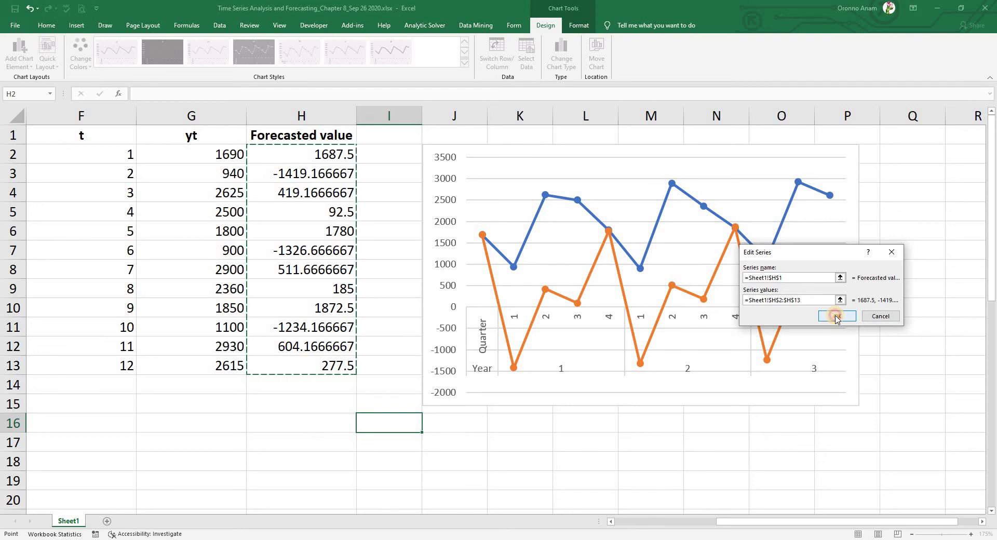
click(837, 317)
Set the horizontal axis labels to the Year and Quarter columns A1:B13 and apply
click(842, 283)
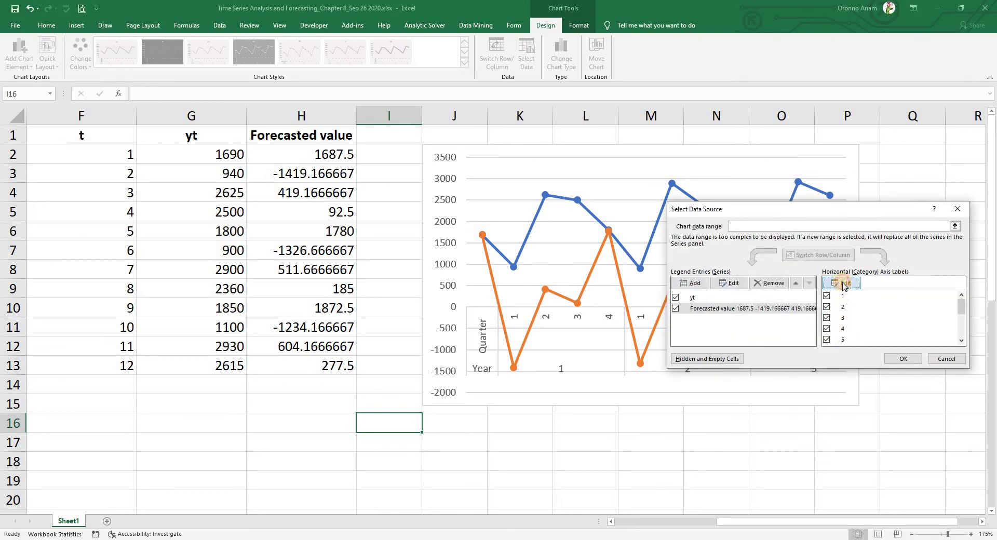
drag(748, 522, 618, 527)
drag(99, 136, 219, 370)
click(834, 305)
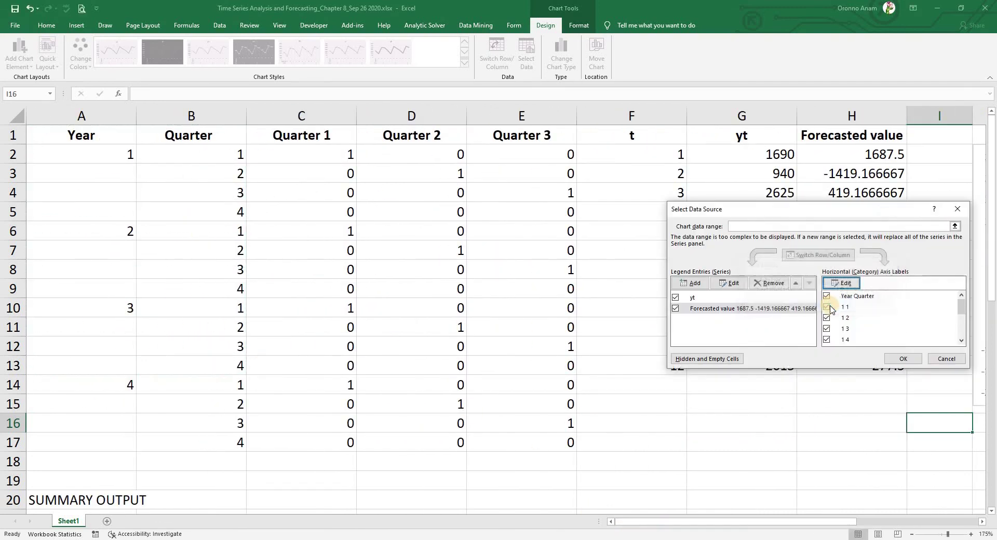
click(904, 359)
drag(834, 524, 913, 524)
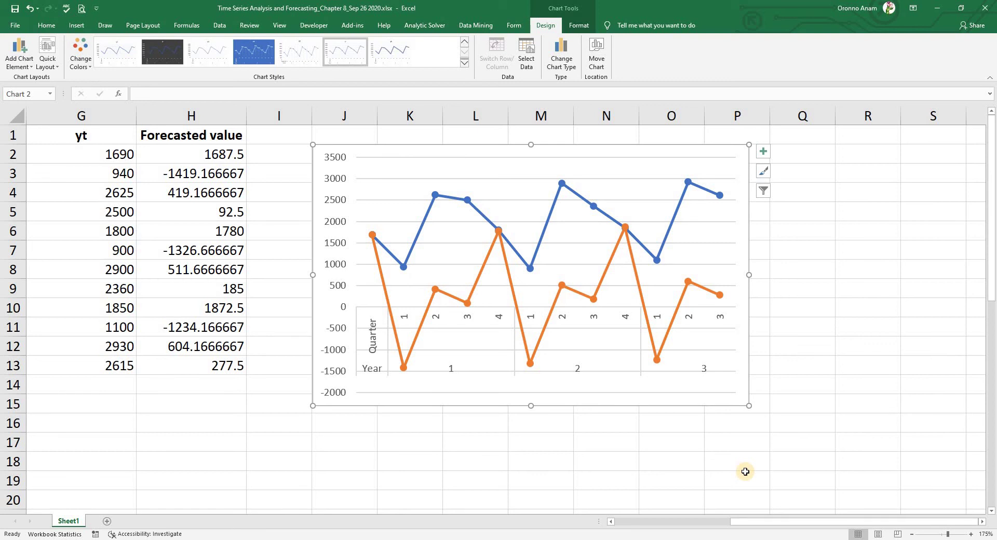
Add the missing closing parenthesis to H2's formula and refill it through H13
key(Escape)
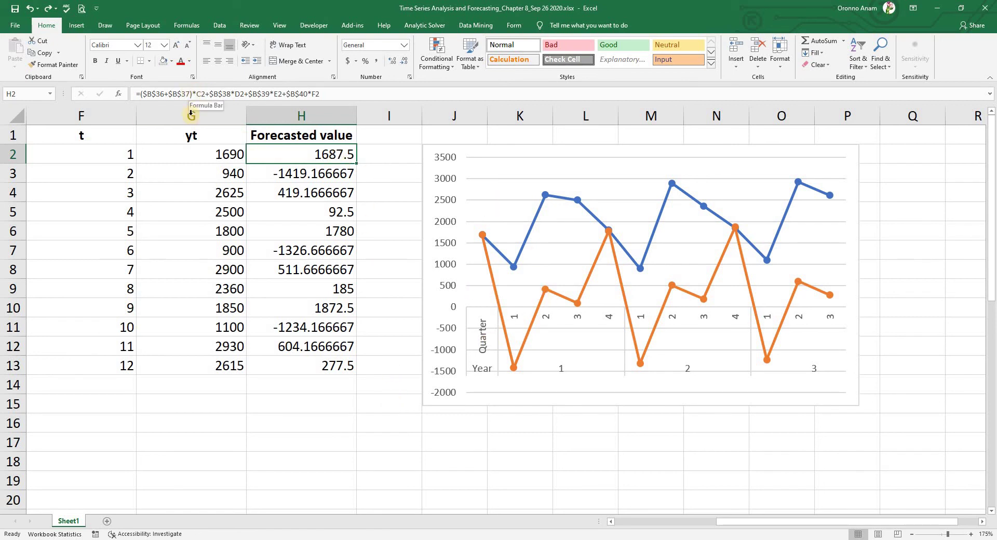
click(192, 94)
click(323, 94)
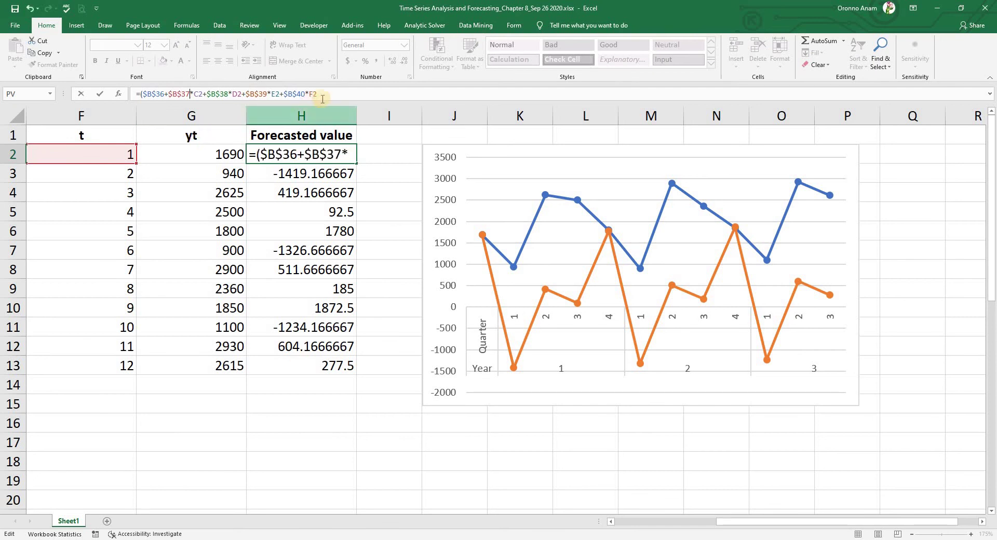
click(335, 98)
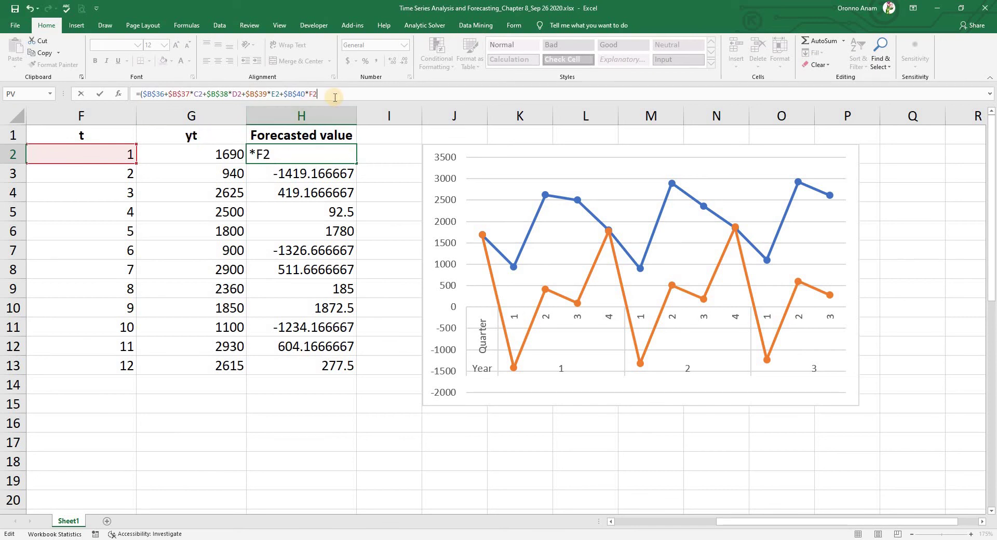
text())
key(Return)
click(352, 158)
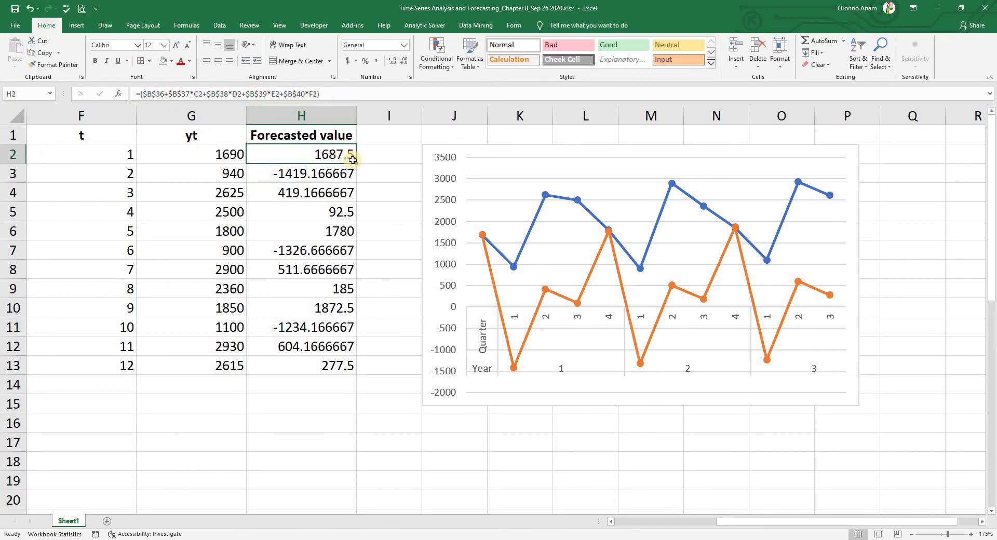
drag(355, 164, 342, 367)
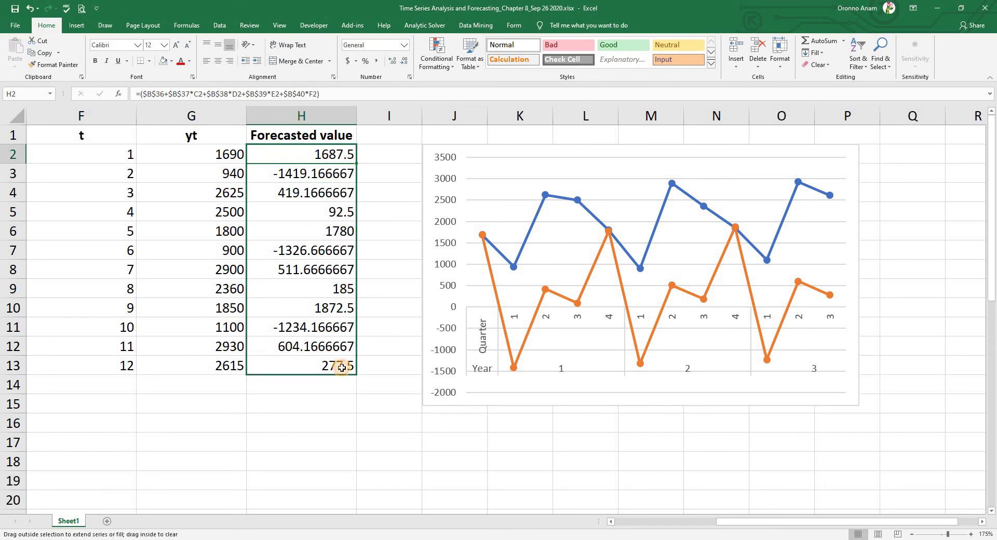
click(431, 446)
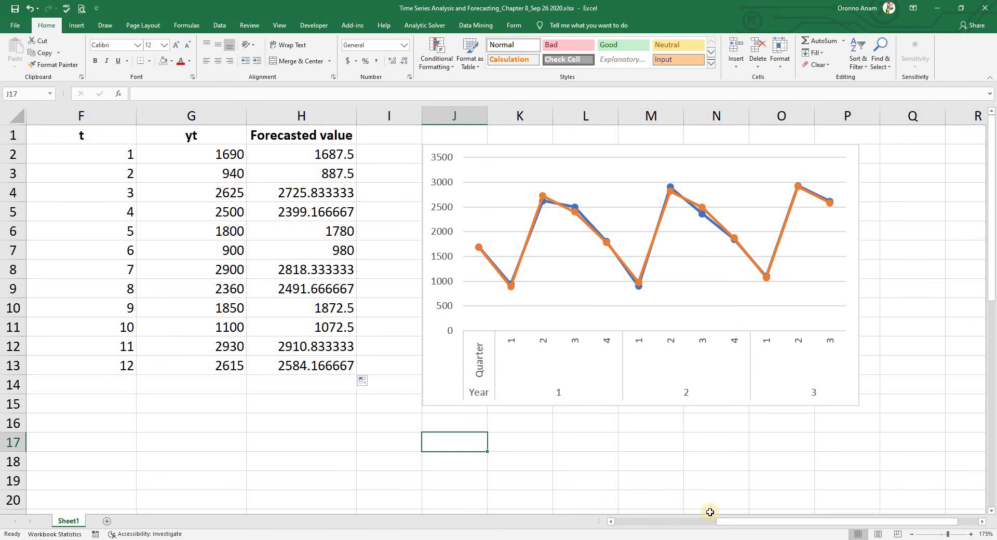
drag(724, 521, 613, 531)
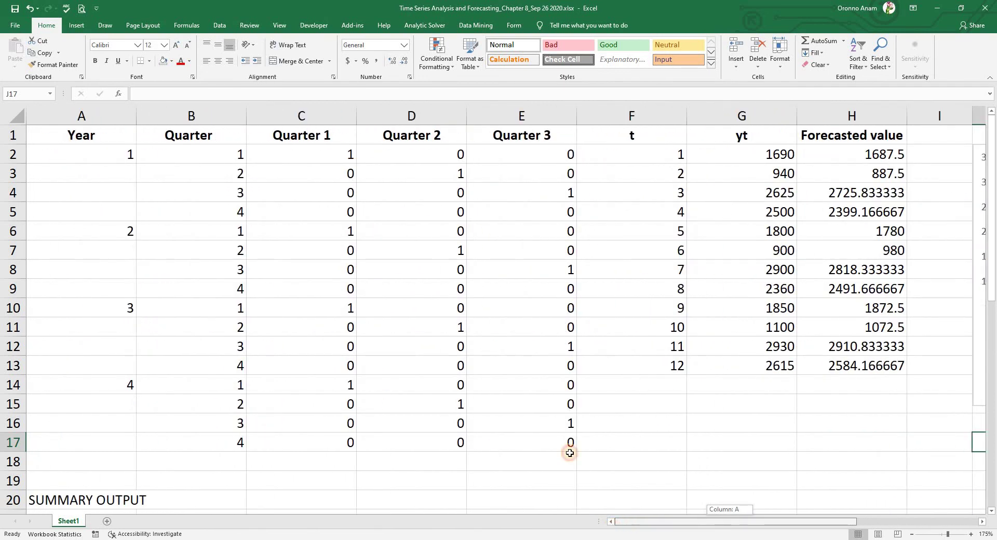
scroll(530, 397, down, 5)
scroll(529, 383, down, 1)
scroll(529, 383, down, 2)
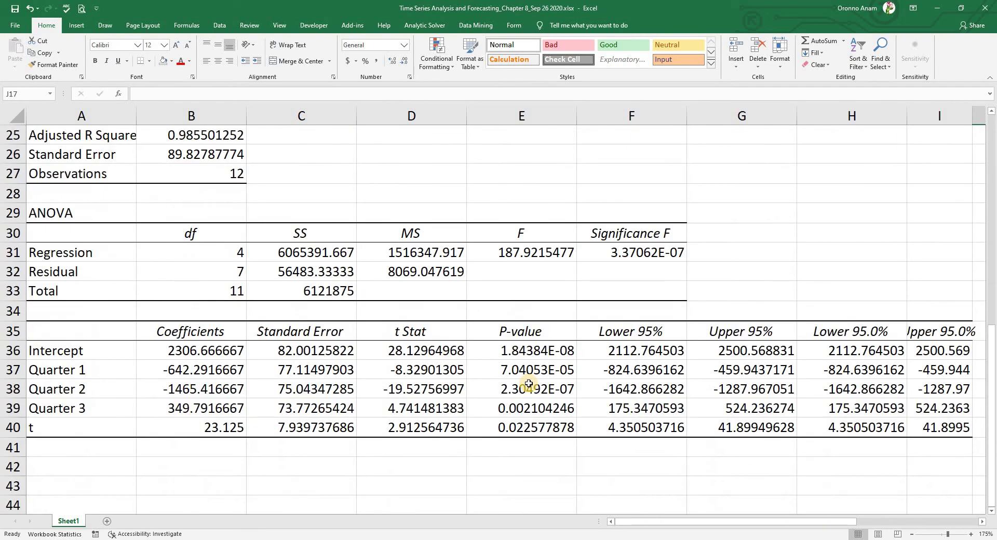
scroll(529, 383, up, 2)
scroll(530, 385, up, 7)
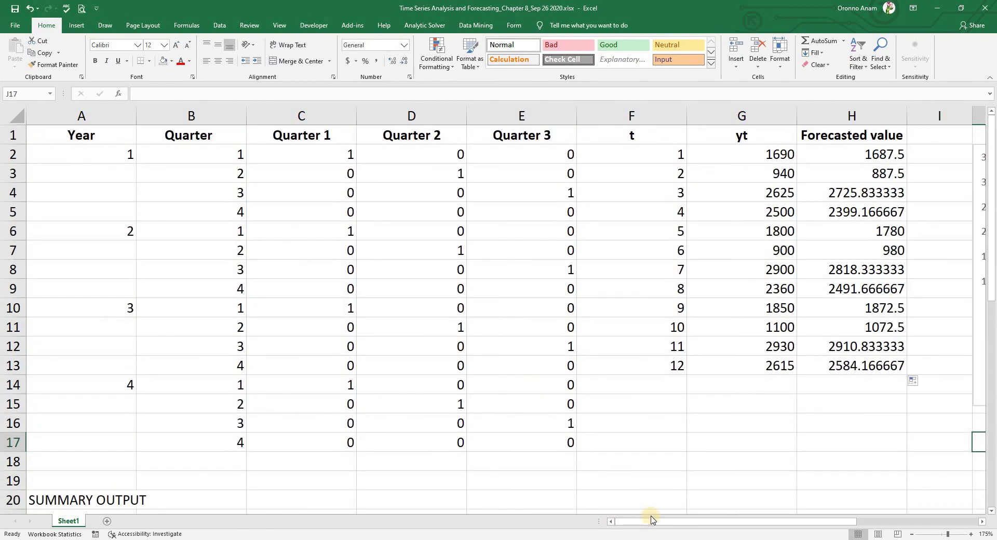
mouse_move(653, 525)
mouse_down()
mouse_move(747, 530)
mouse_move(735, 527)
mouse_up()
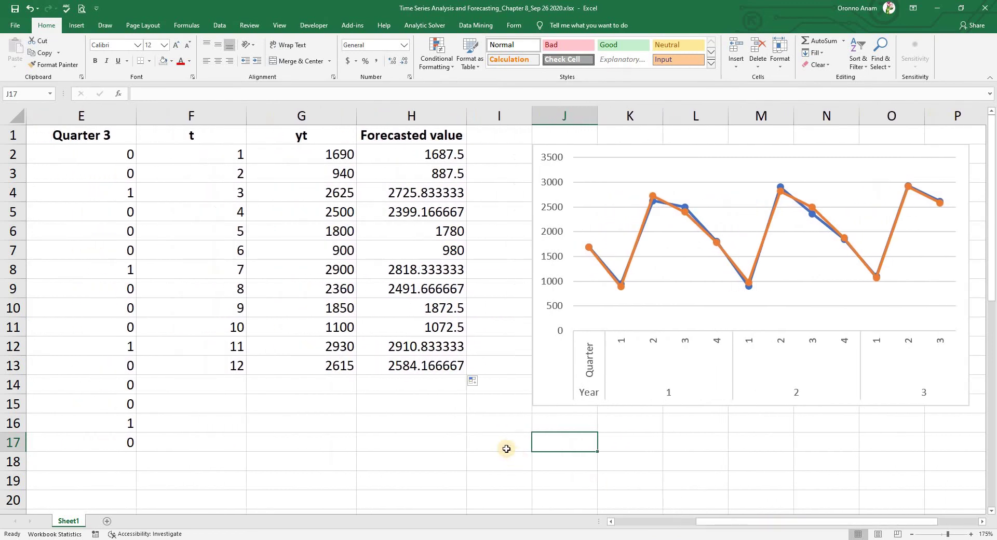
Extend t to 16 and fill forecasts to H17: 1965, 1165, 3003.33, 2676.67
click(251, 383)
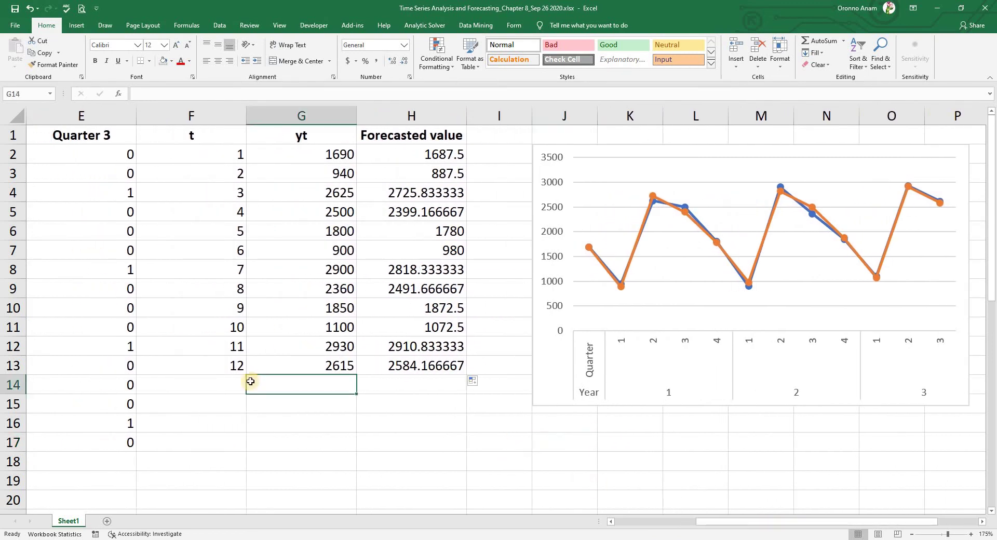
drag(237, 152, 239, 367)
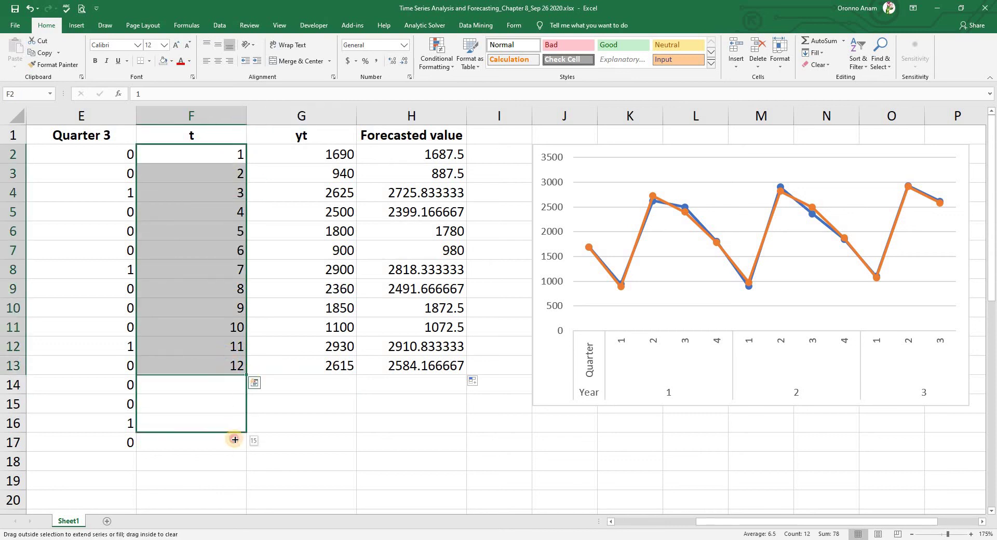
drag(244, 395, 235, 442)
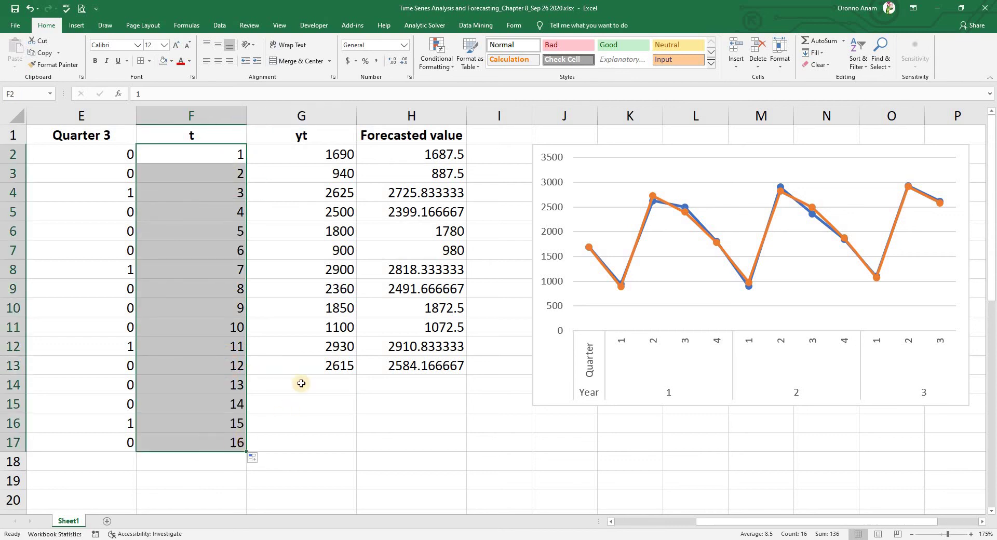
click(422, 365)
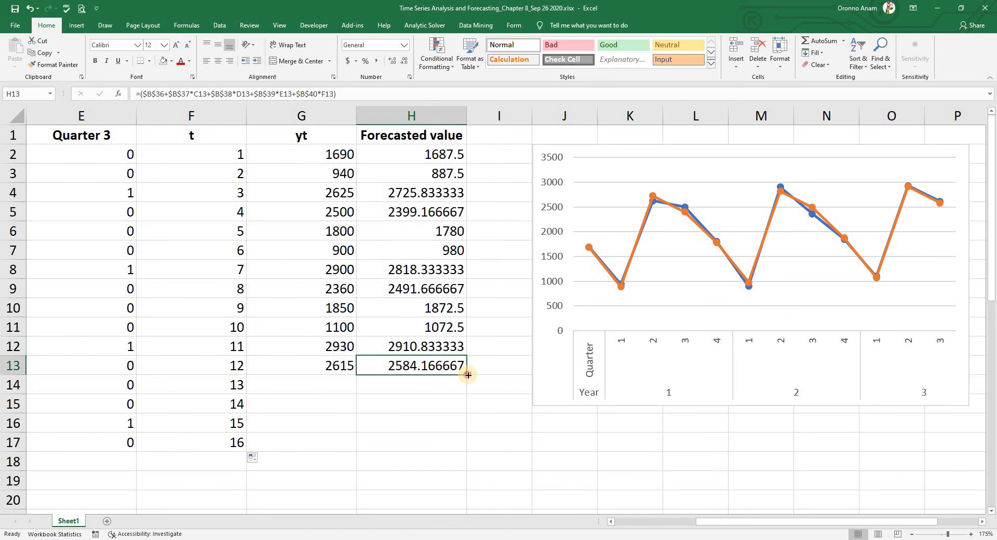
drag(468, 374, 466, 448)
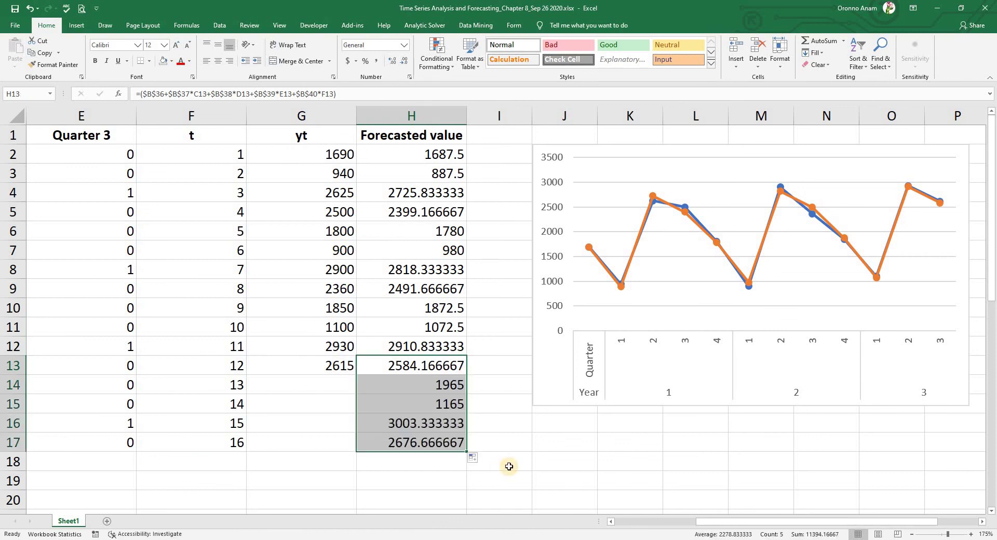
click(508, 434)
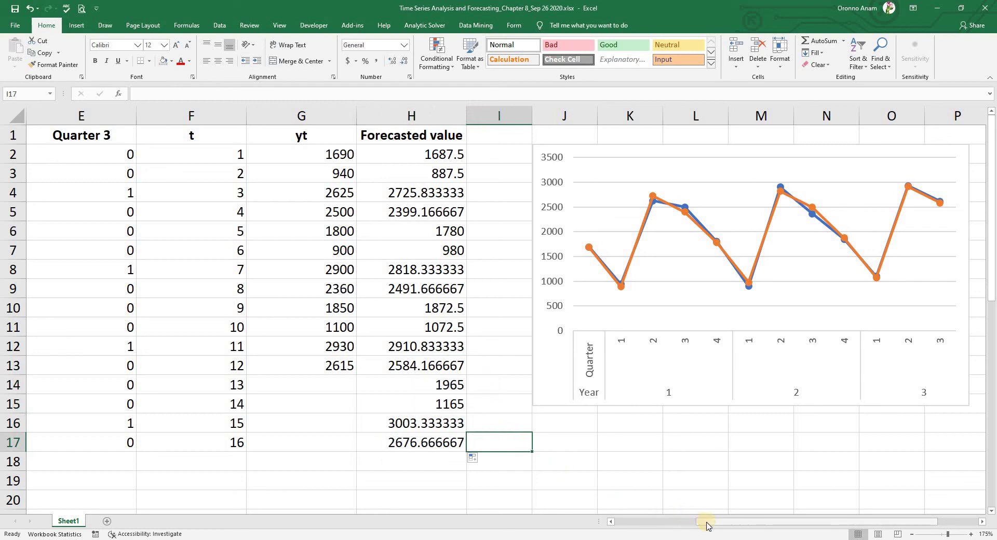
click(578, 154)
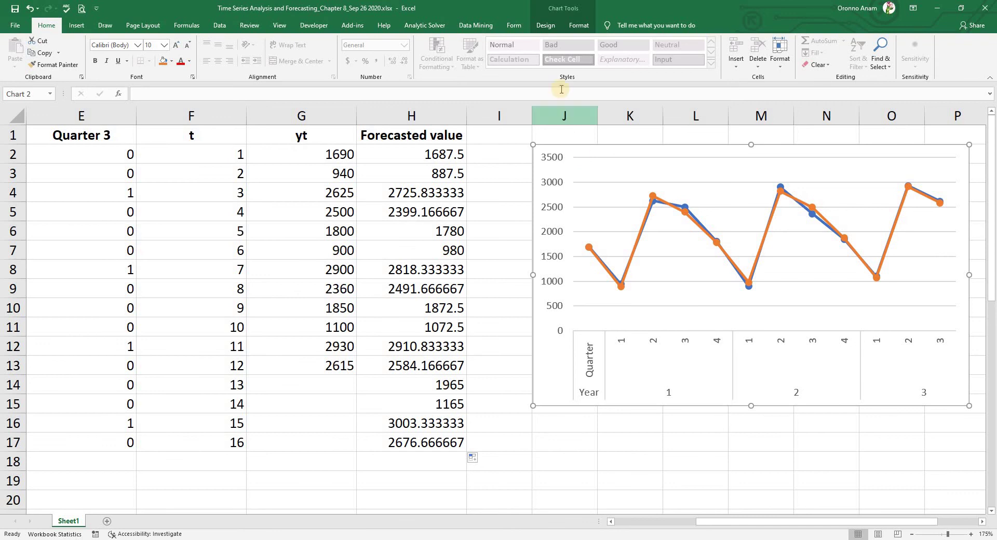
Edit the Forecasted value series and reselect its values as H2:H17
click(546, 25)
click(534, 67)
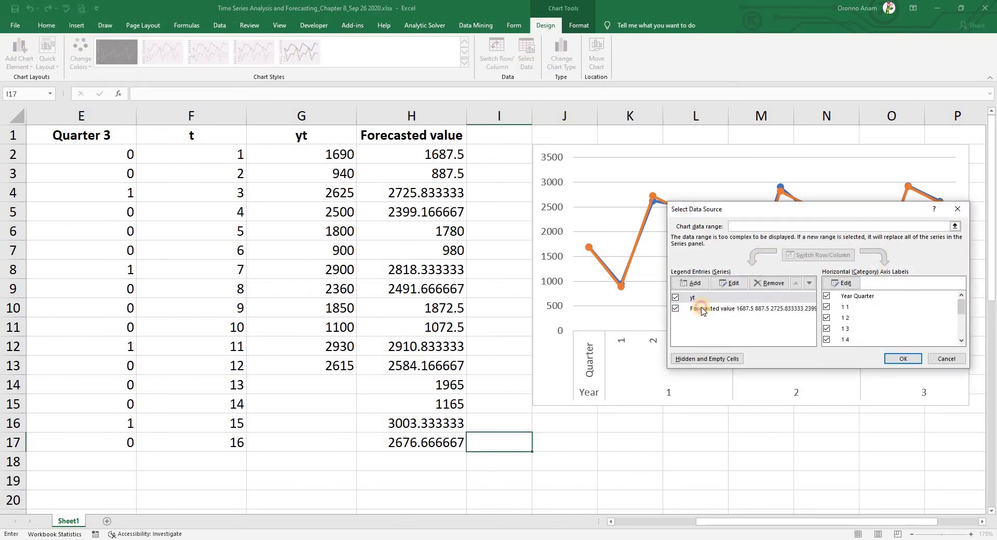
click(703, 310)
click(730, 282)
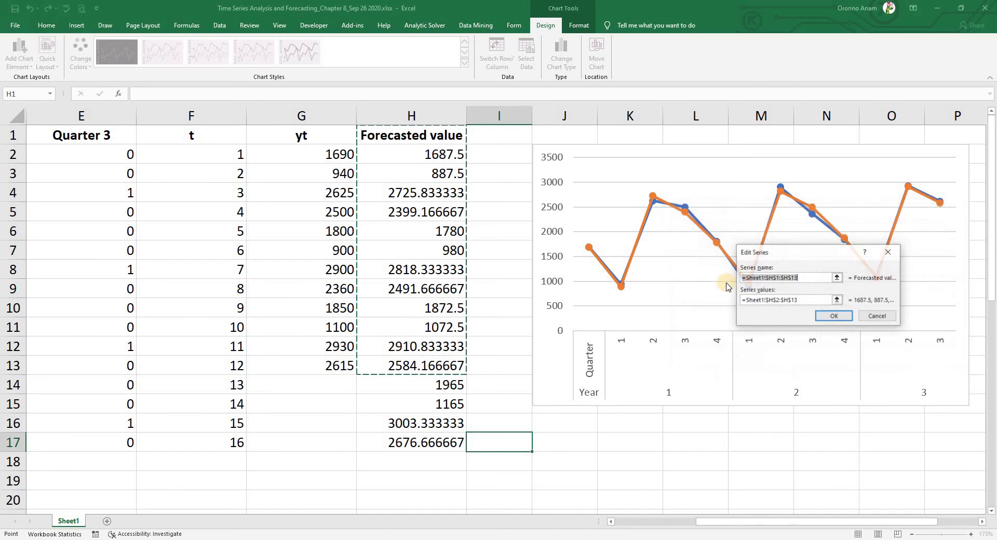
click(807, 301)
drag(436, 154, 433, 442)
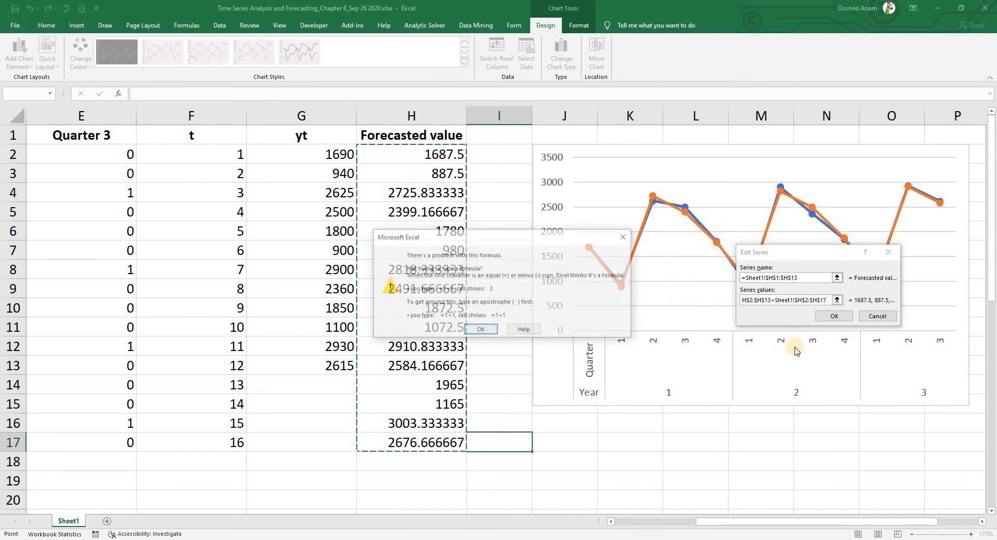
click(480, 330)
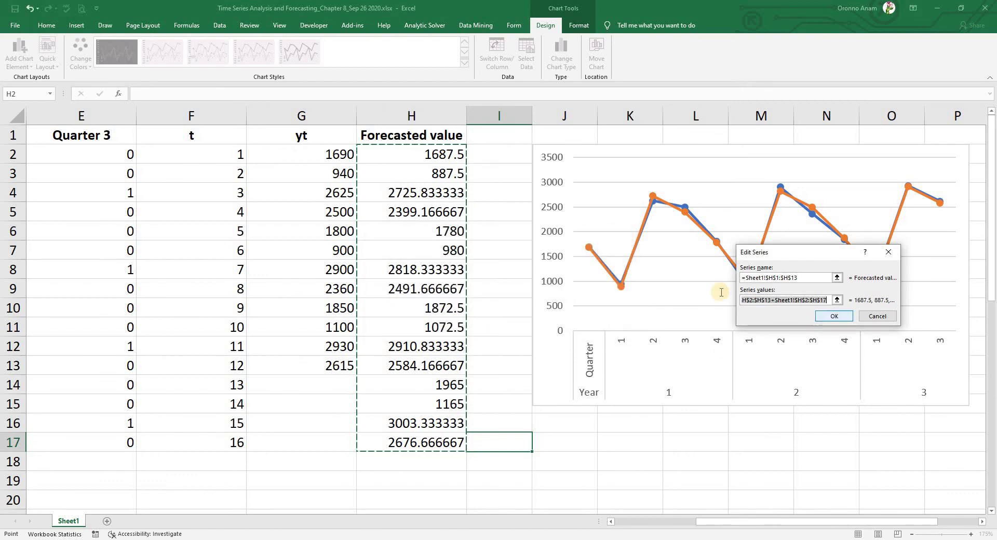
Clear the formula error, repick H2:H17 as series values, and confirm the chart update
click(852, 316)
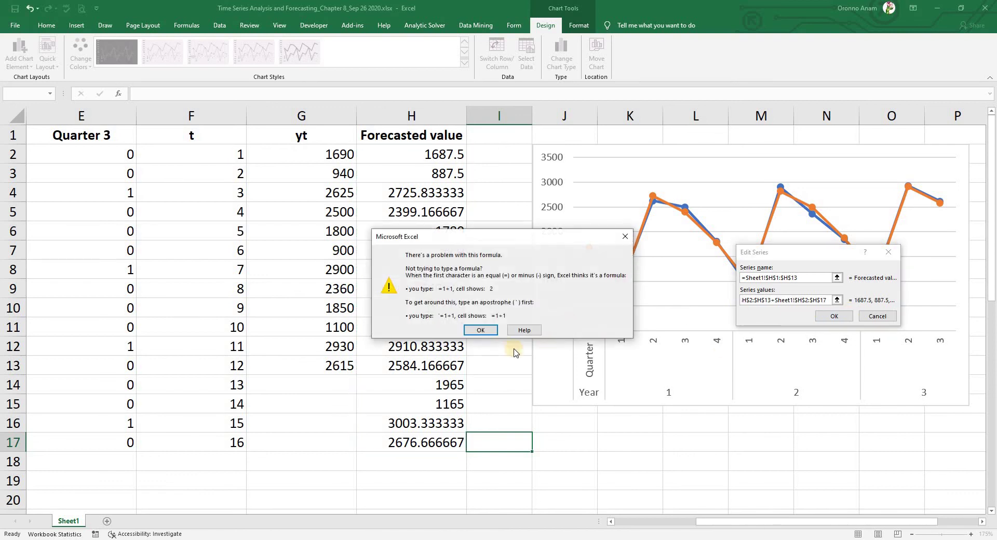
click(481, 332)
click(837, 300)
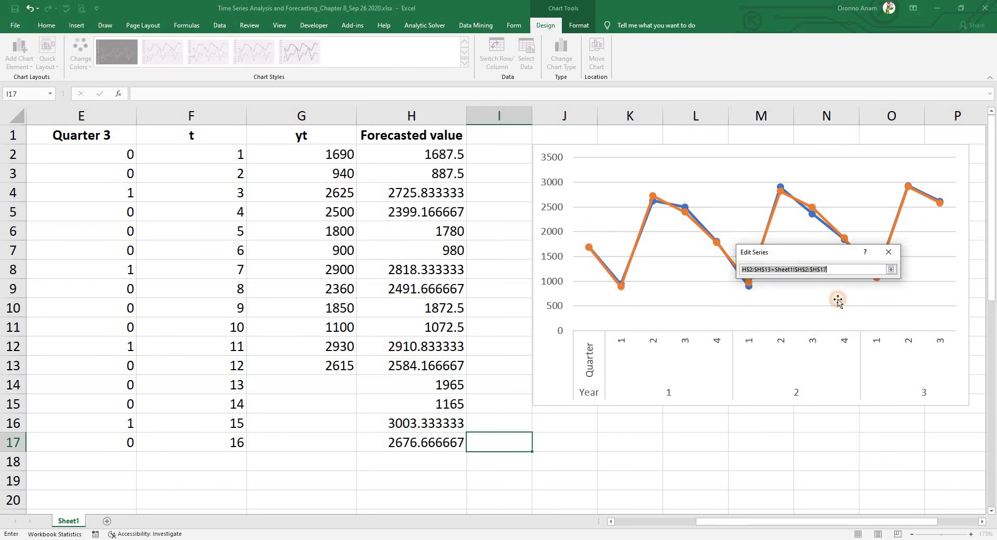
drag(441, 155, 424, 442)
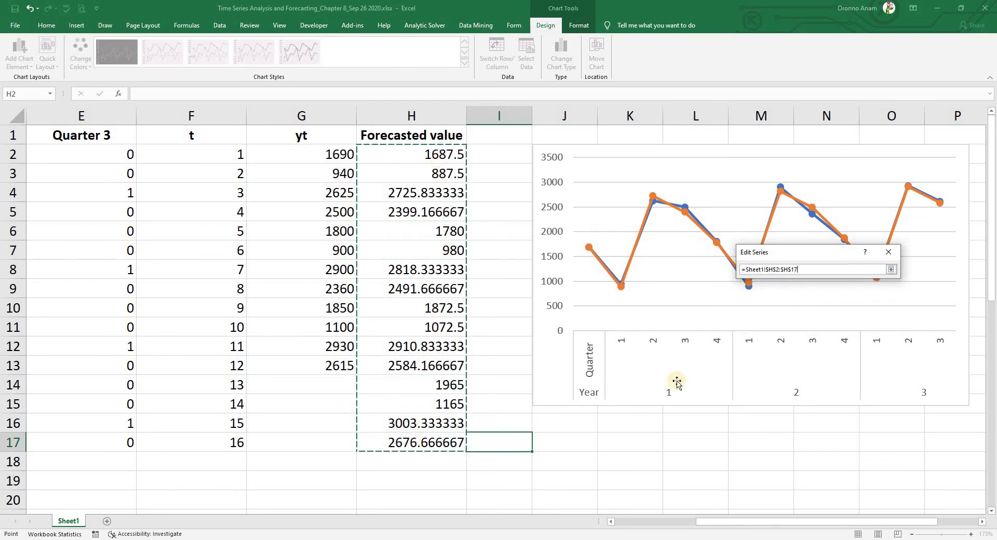
click(892, 269)
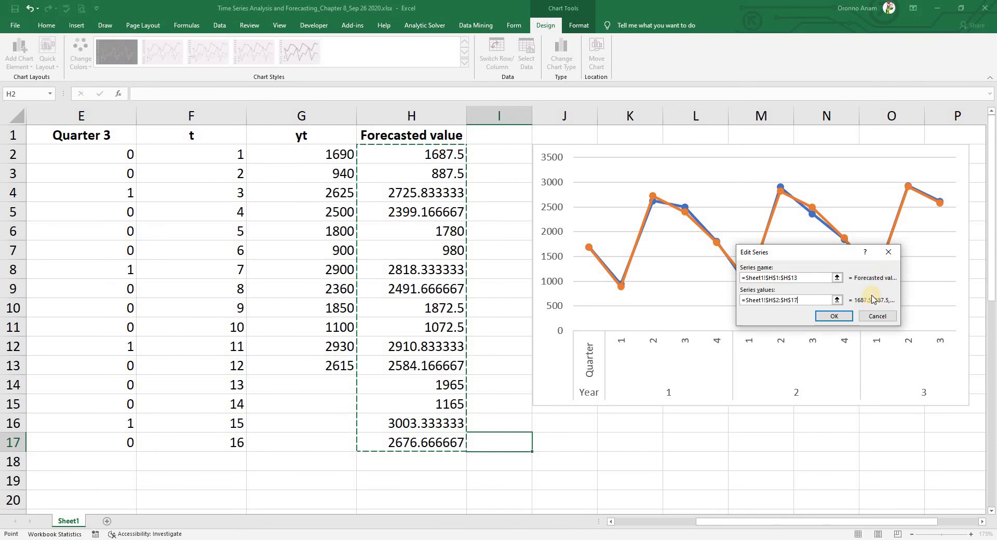
click(844, 318)
click(901, 359)
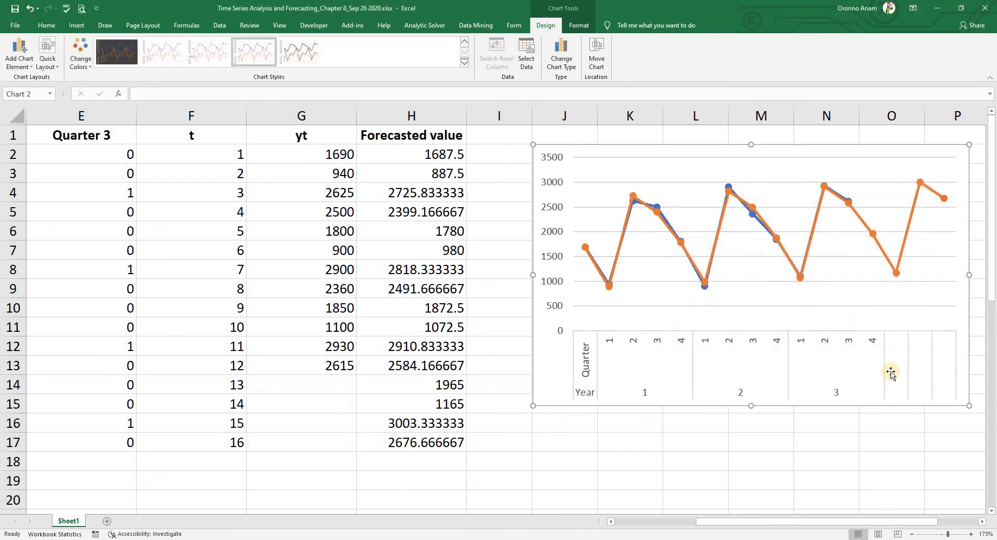
click(683, 435)
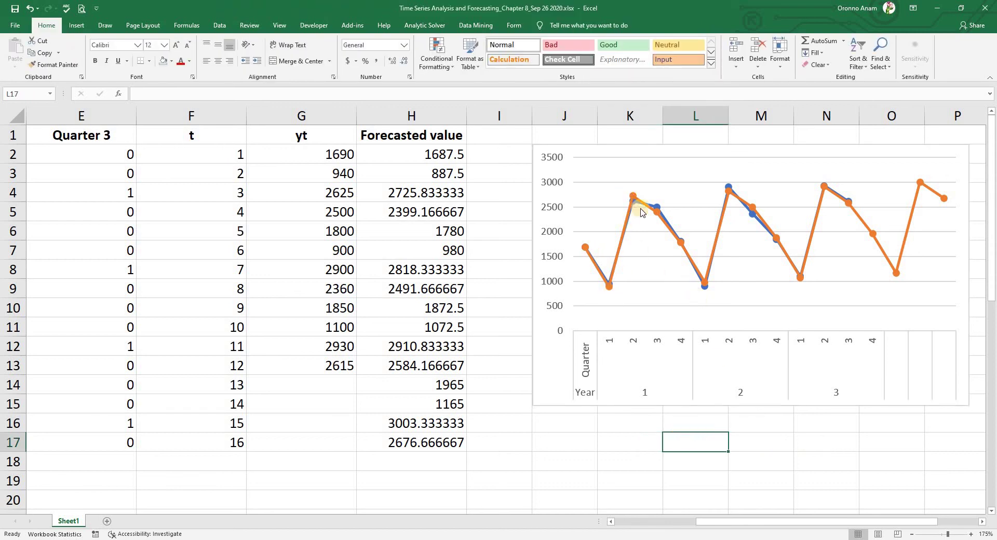
Select the Forecasted value line and open Select Data to edit the horizontal axis labels
click(661, 209)
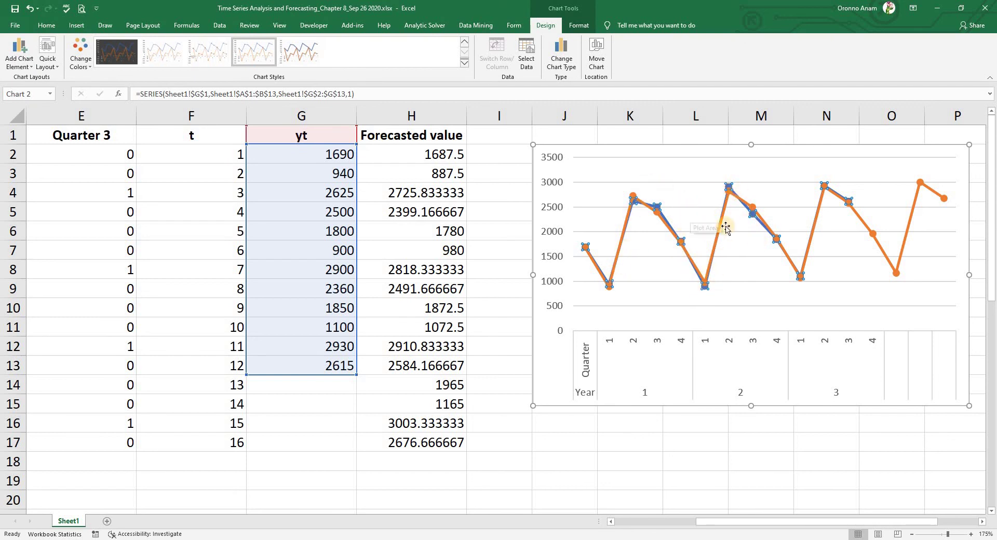
click(897, 273)
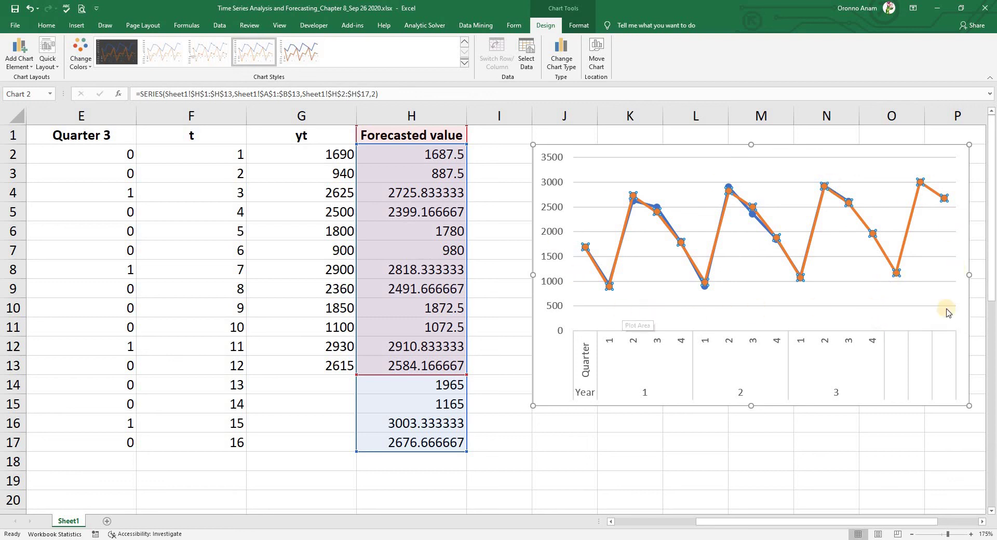
click(630, 152)
click(526, 54)
Point the chart's axis labels at A1:B17 so the Year and Quarter groups run through year 4
click(845, 283)
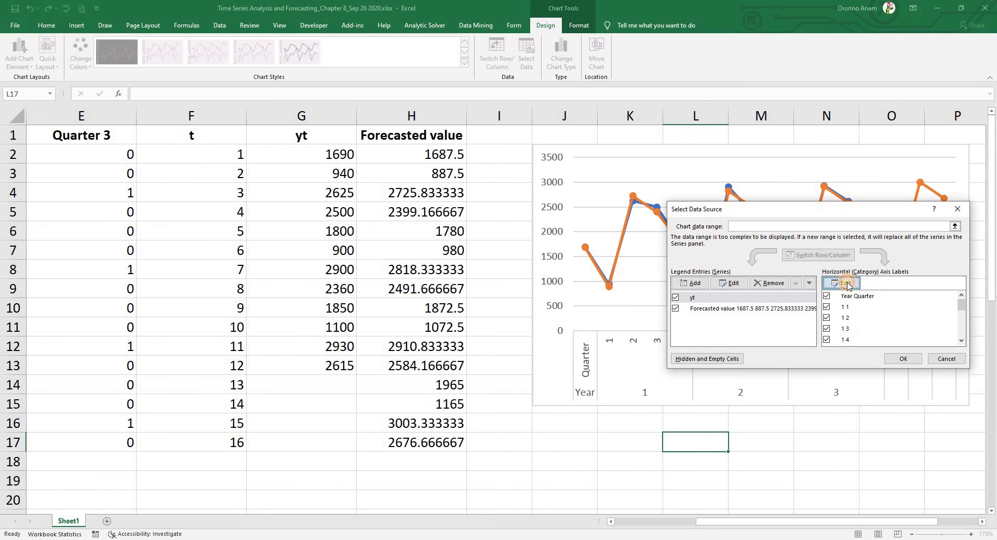
click(839, 290)
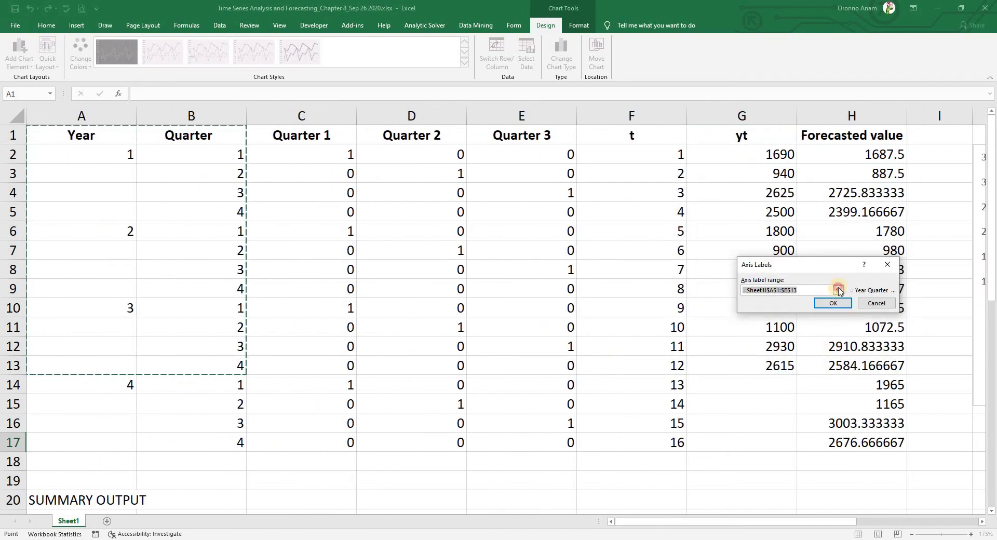
mouse_move(60, 133)
mouse_down()
mouse_move(182, 391)
mouse_move(182, 439)
mouse_up()
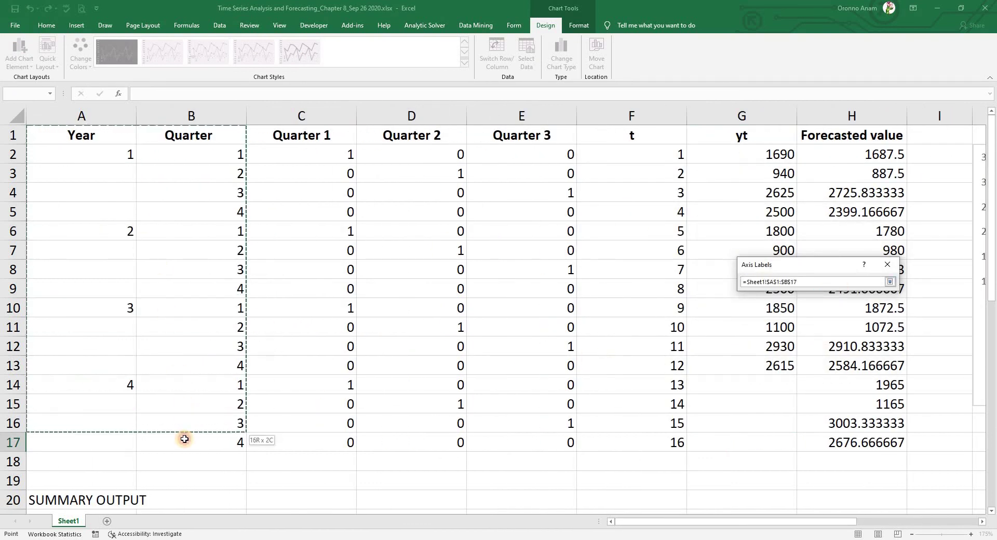
click(890, 285)
click(838, 305)
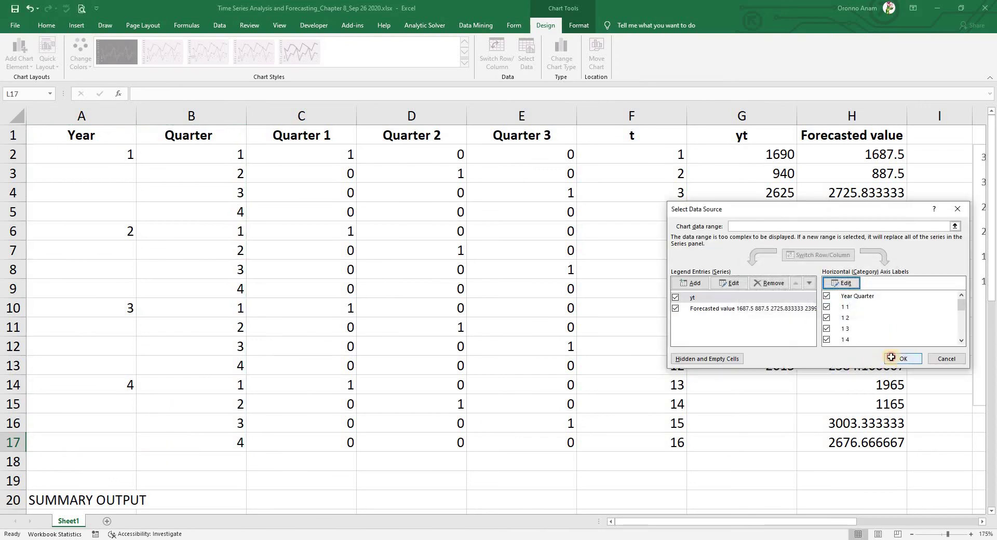
click(891, 357)
drag(761, 522, 877, 512)
click(724, 200)
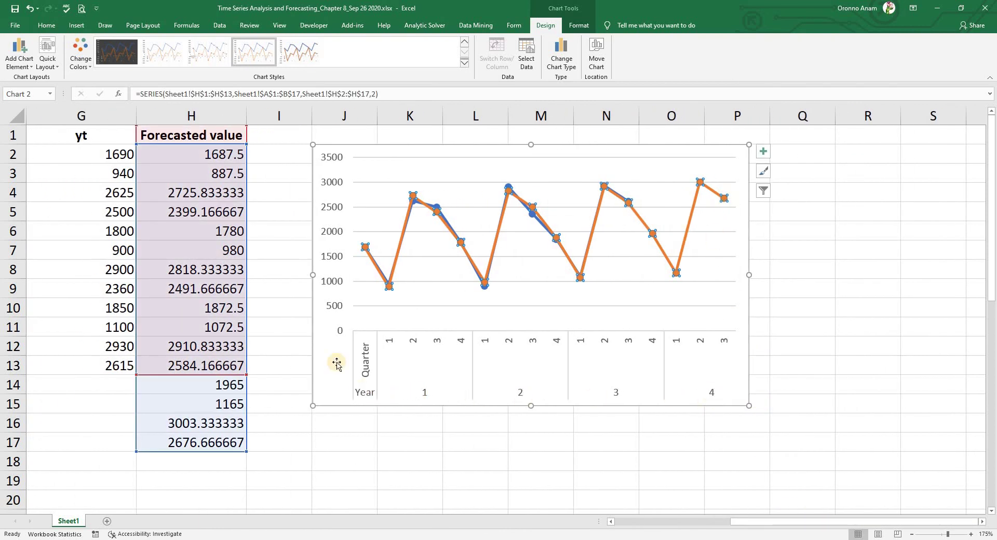
Add a chart title placeholder above the chart
click(484, 424)
click(416, 154)
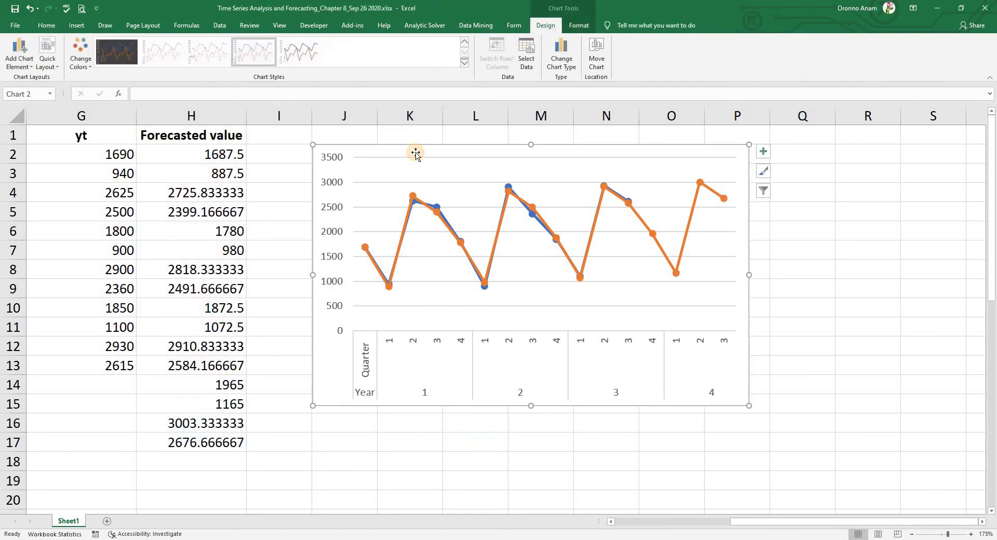
click(11, 57)
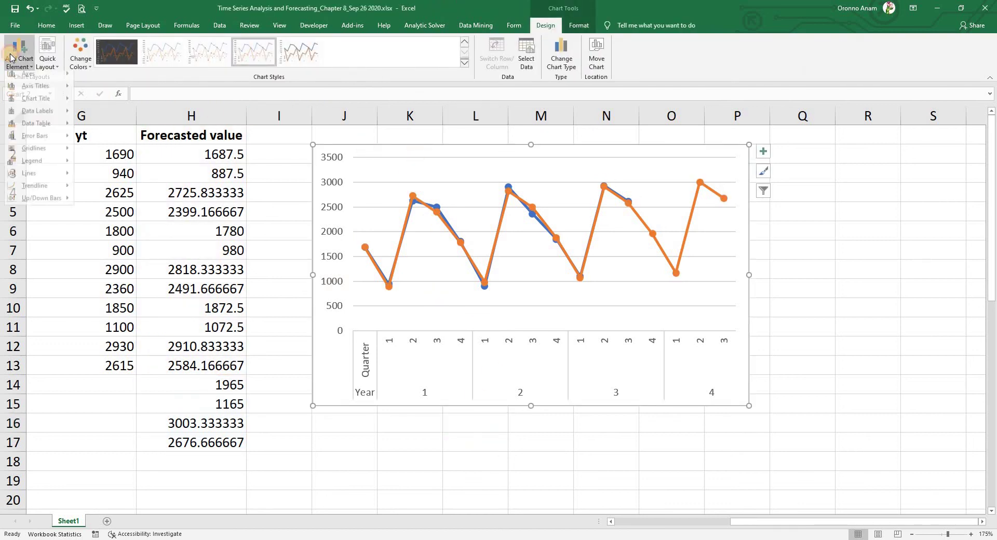
mouse_move(36, 91)
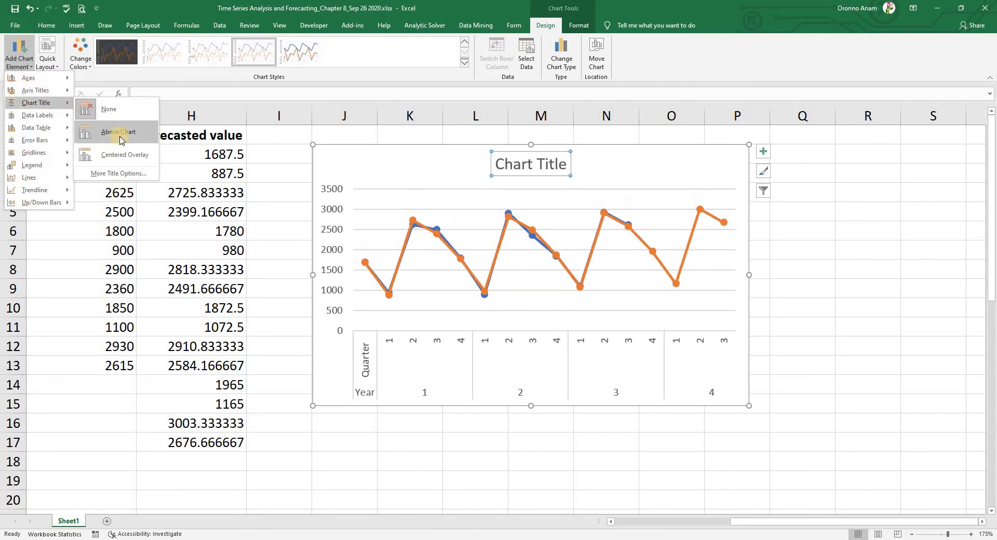
click(120, 138)
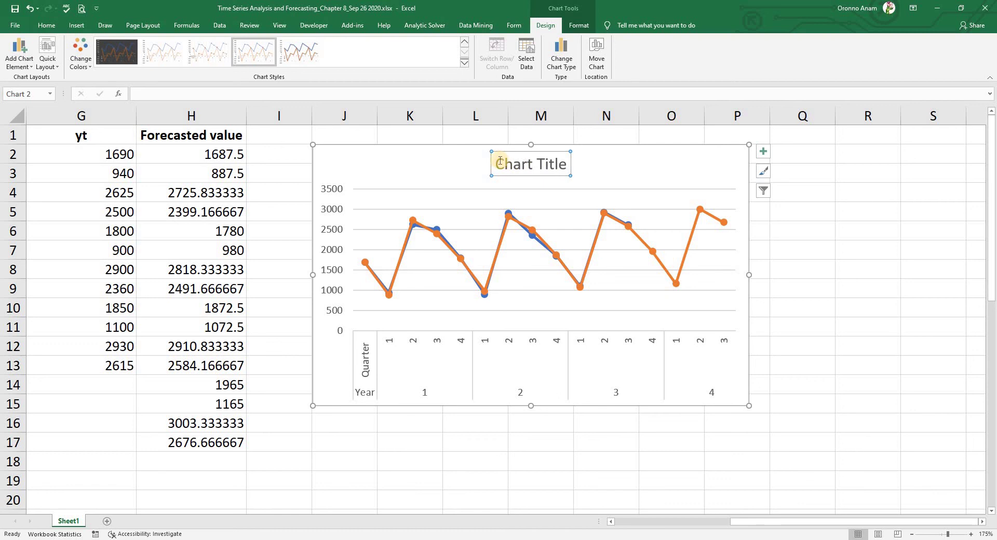
Replace the title placeholder text with 'YT & Forecasted Value'
drag(496, 164, 774, 333)
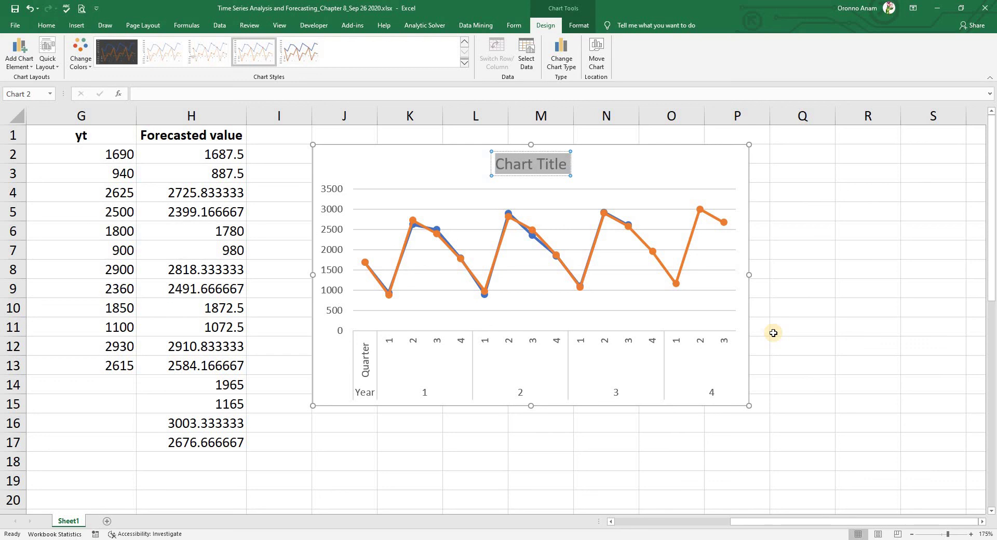
text(YT)
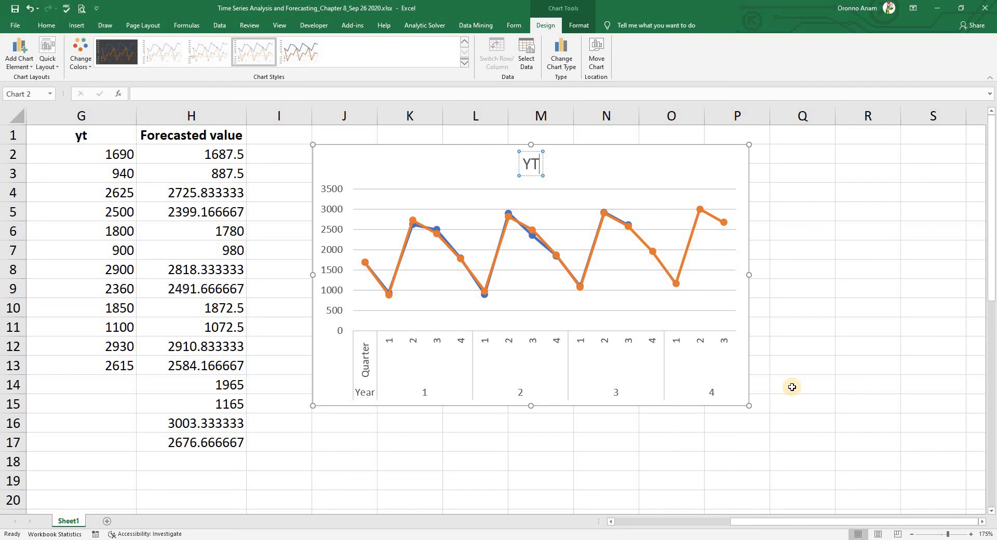
text( &)
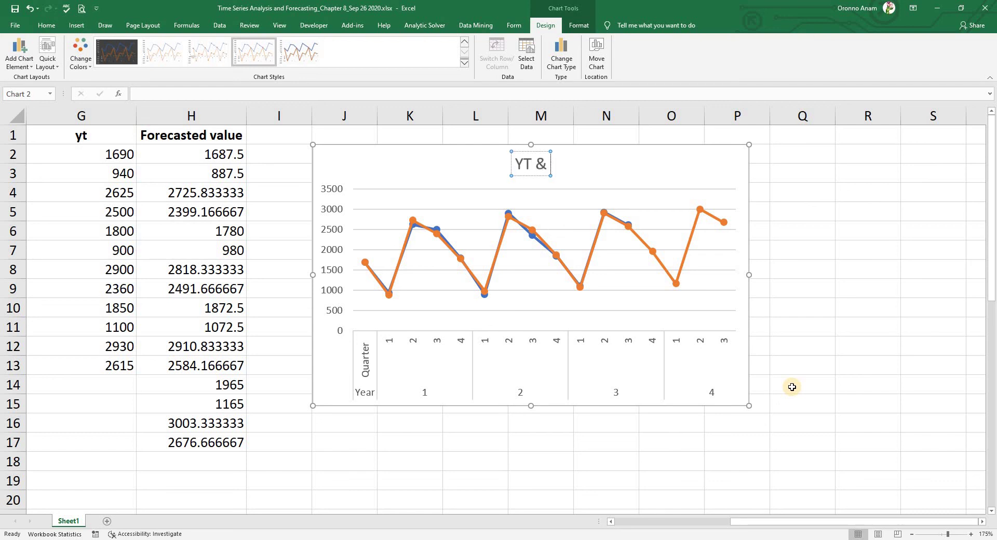
text( Forecast)
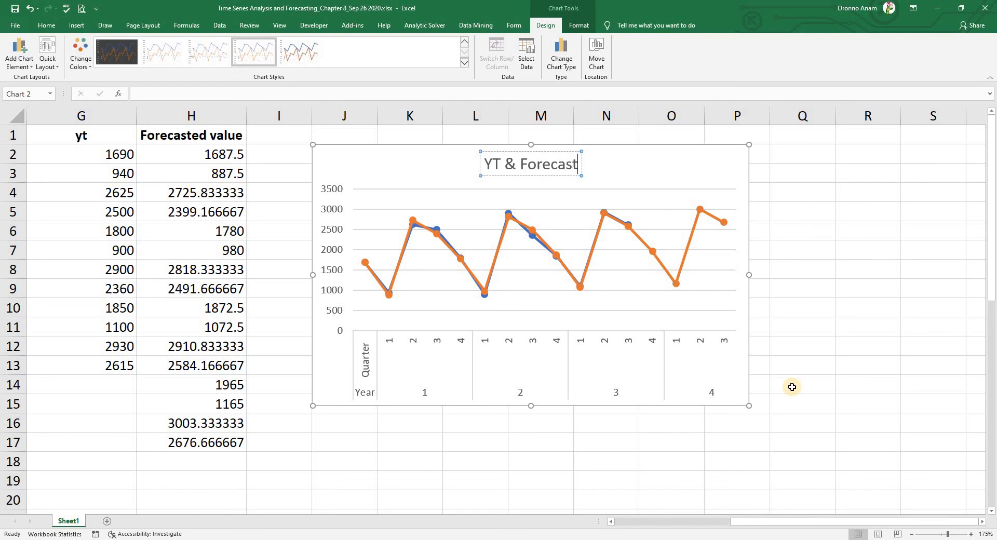
text(ed Value)
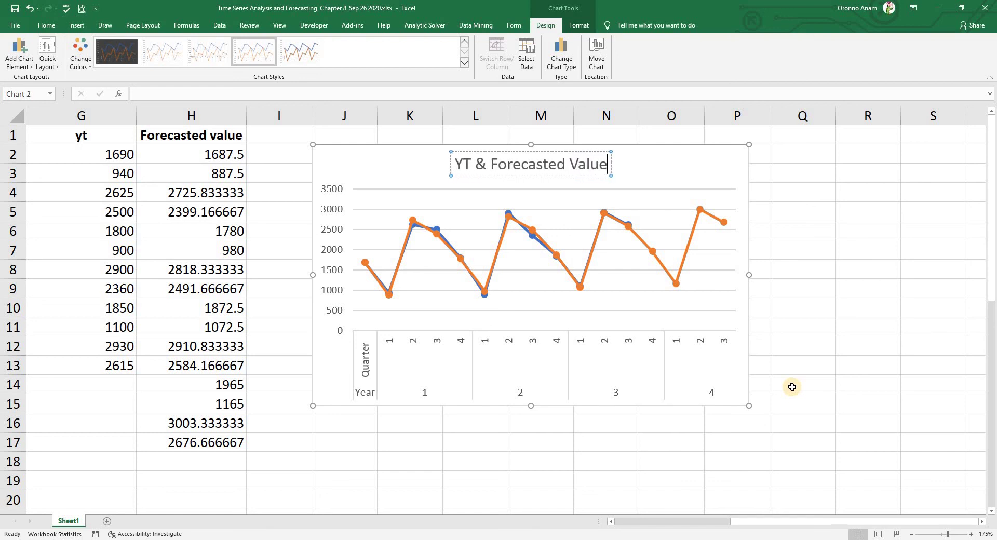
click(792, 387)
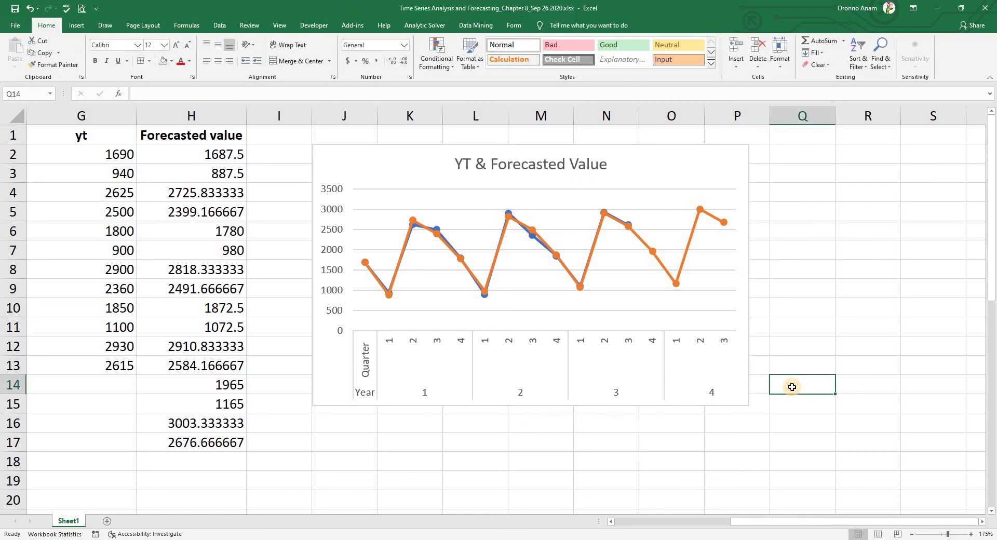
click(14, 8)
drag(814, 527, 669, 527)
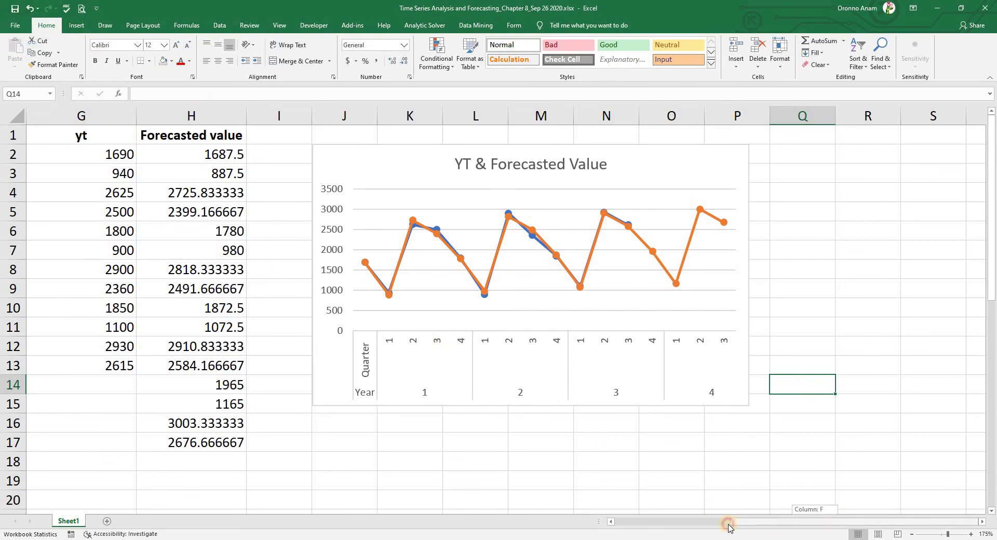
scroll(430, 366, down, 1)
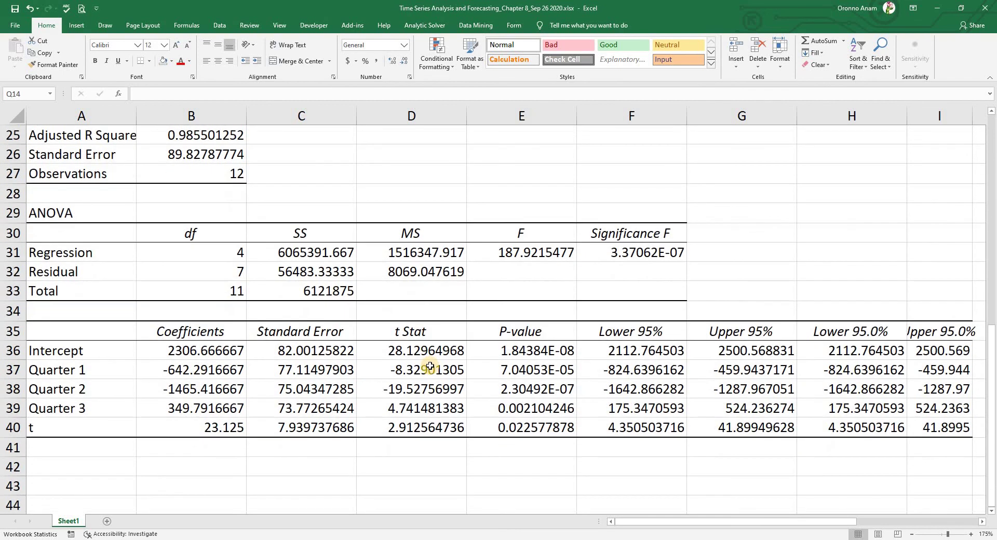
scroll(437, 360, up, 3)
scroll(437, 359, up, 5)
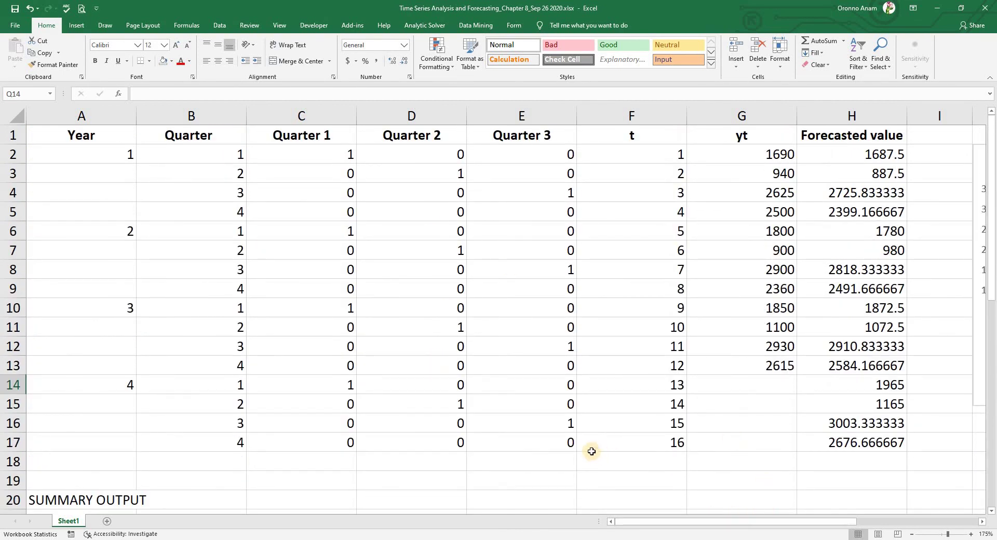
click(557, 441)
click(630, 441)
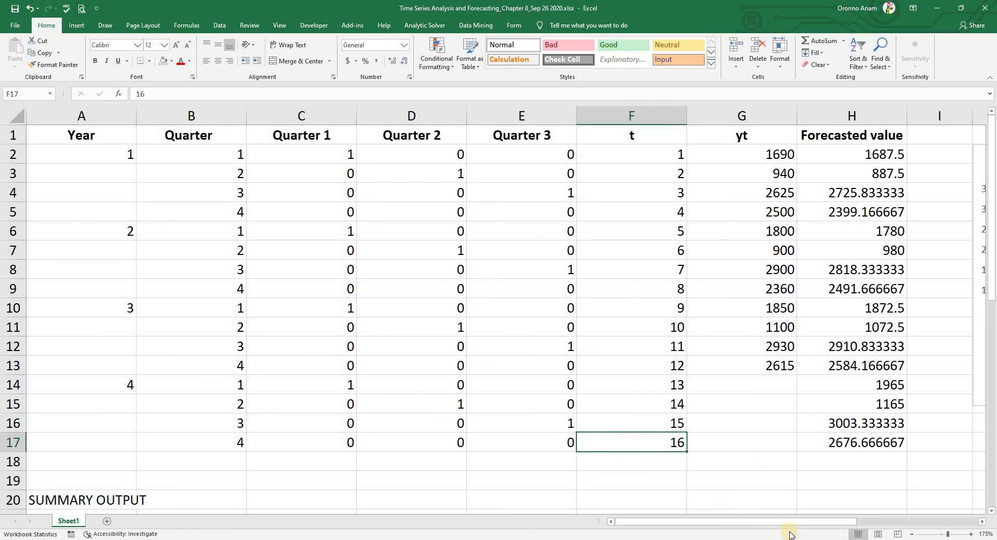